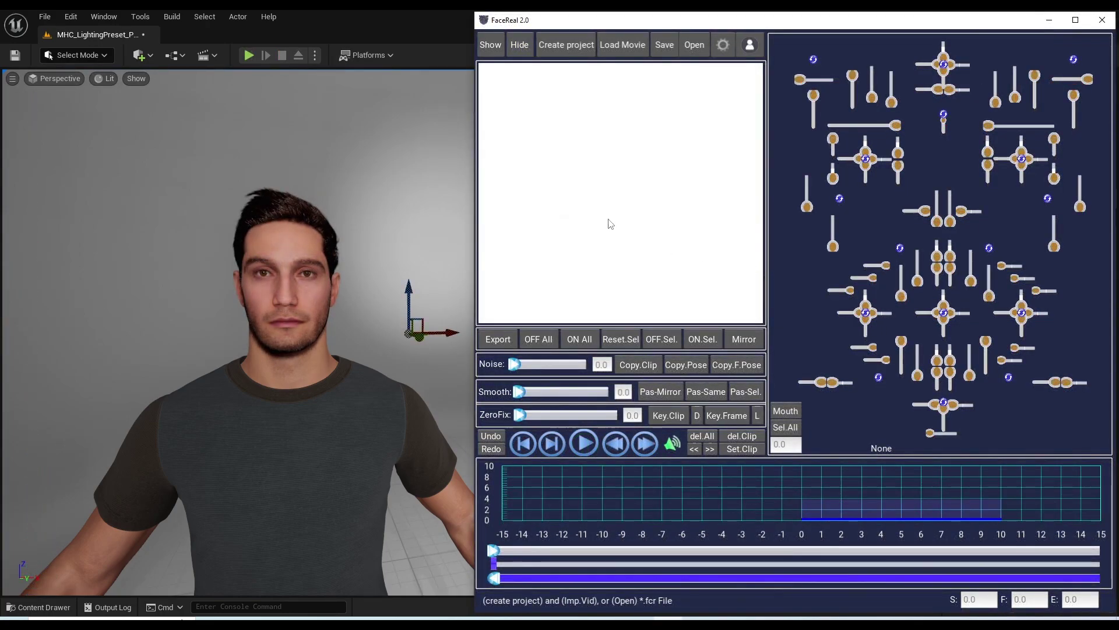
Create a new FaceReal project in the Face_Animation folder
{"action": "left_click", "coordinate": [575, 53]}
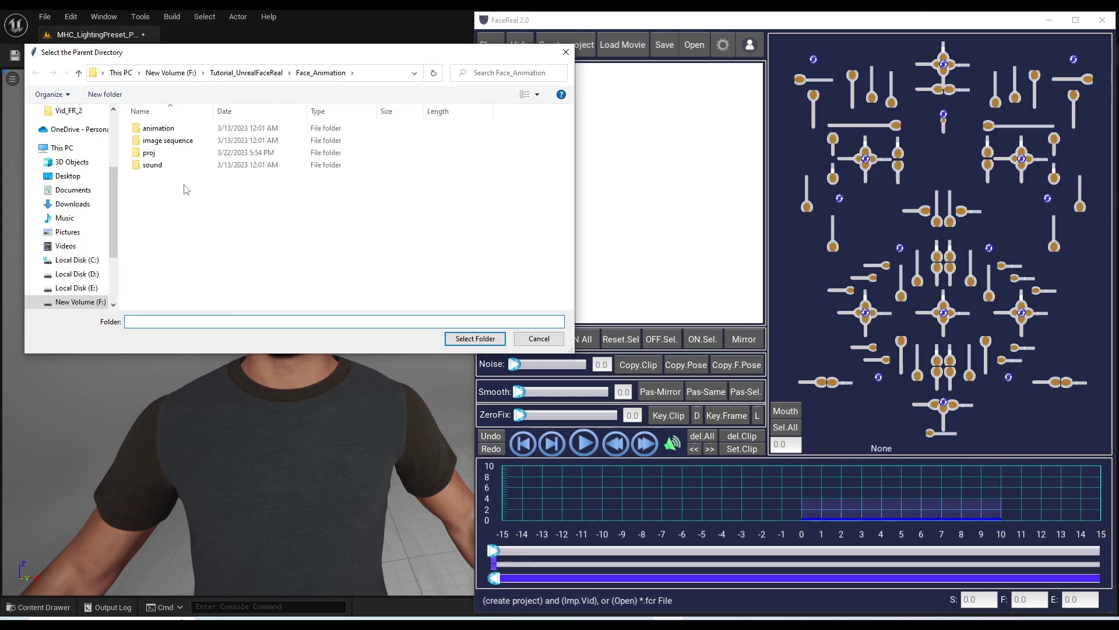
{"action": "left_click", "coordinate": [489, 342]}
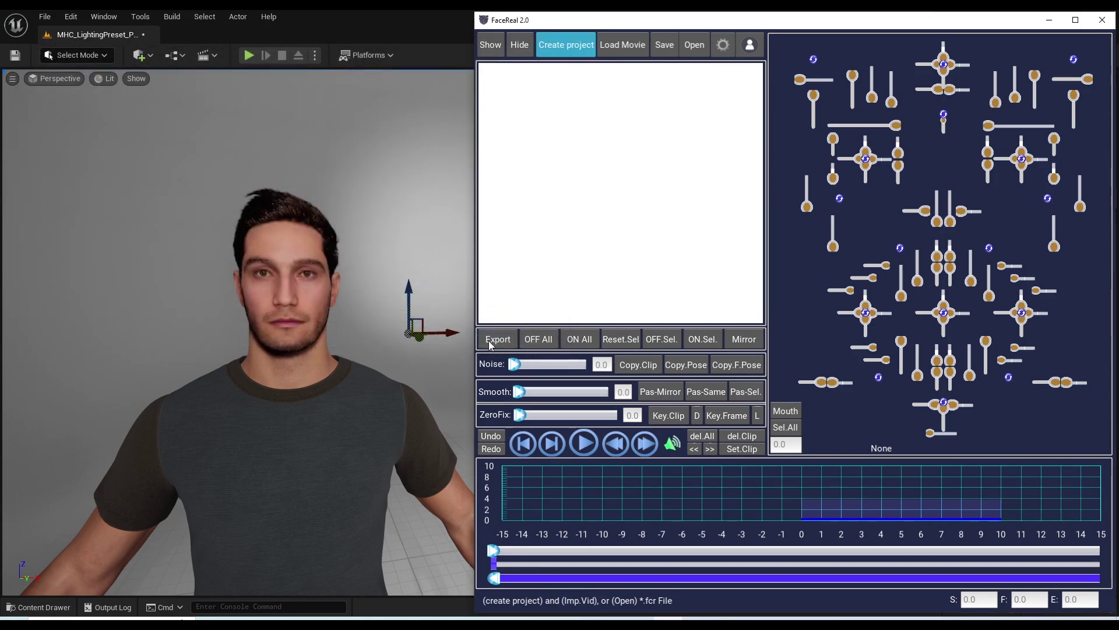
Find SHCSM.mp4 among the loadable movies and examine the length and frame rate in its file details
{"action": "left_click", "coordinate": [630, 46]}
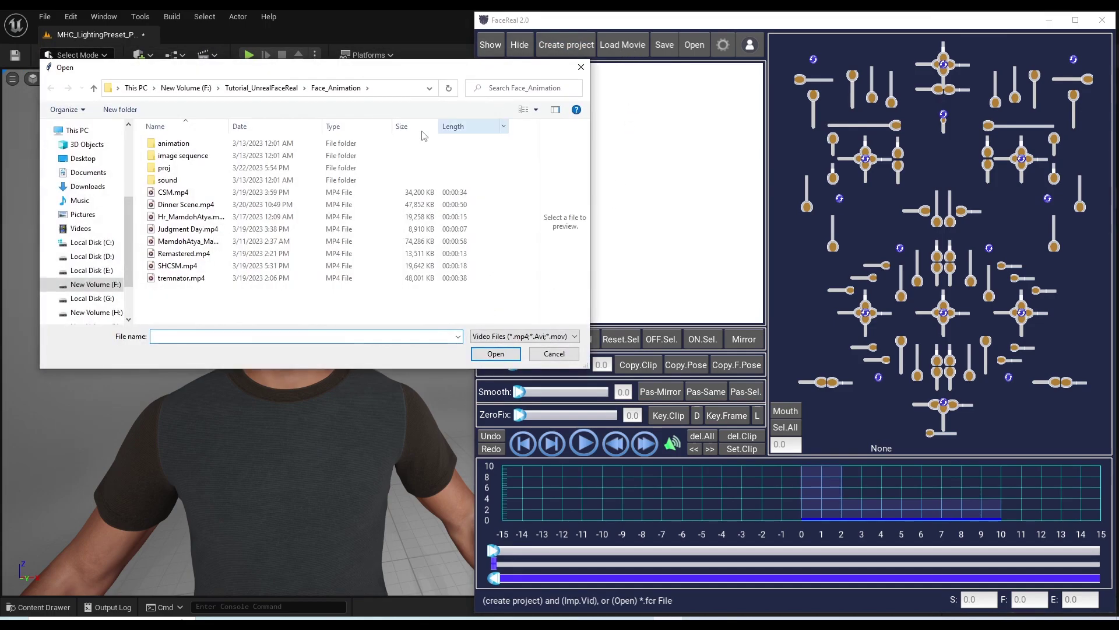
{"action": "left_click", "coordinate": [189, 267]}
{"action": "right_click", "coordinate": [188, 267]}
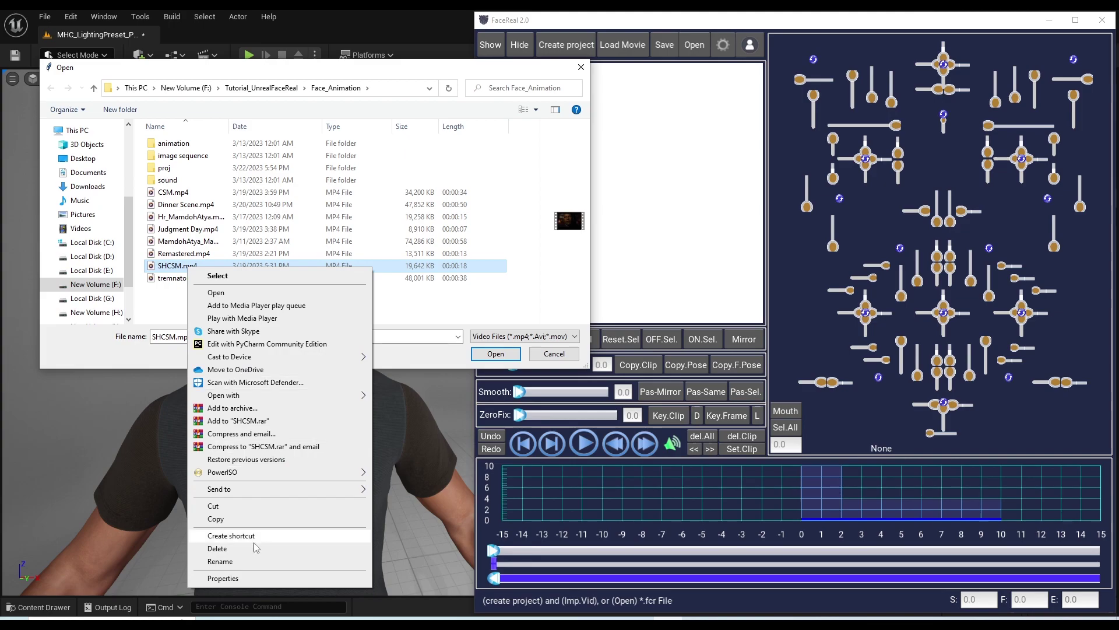
{"action": "left_click", "coordinate": [256, 579]}
{"action": "left_click", "coordinate": [265, 292]}
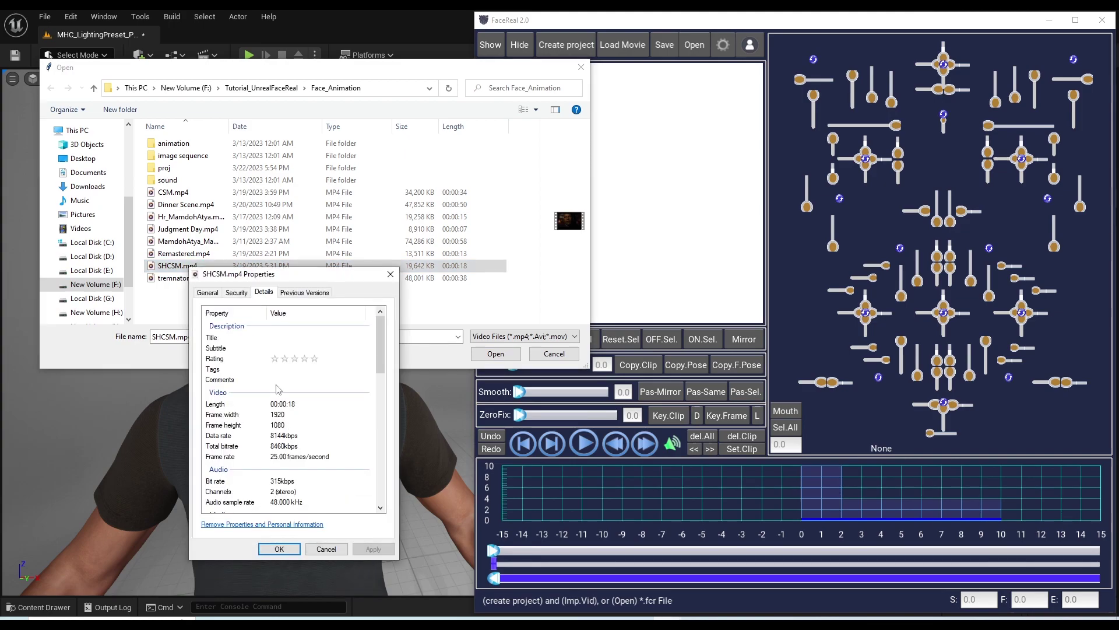
{"action": "left_click", "coordinate": [279, 548]}
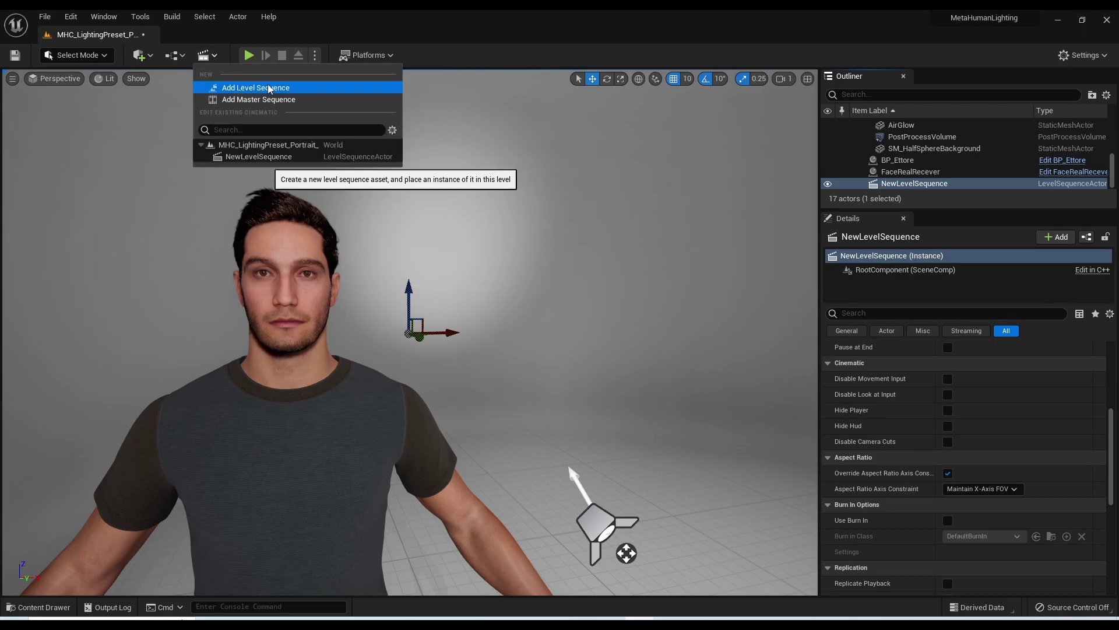
Switch to Unreal Editor, add a level sequence to the level and save it as NewLevelSequence1 in the Content folder
{"action": "left_click", "coordinate": [244, 85]}
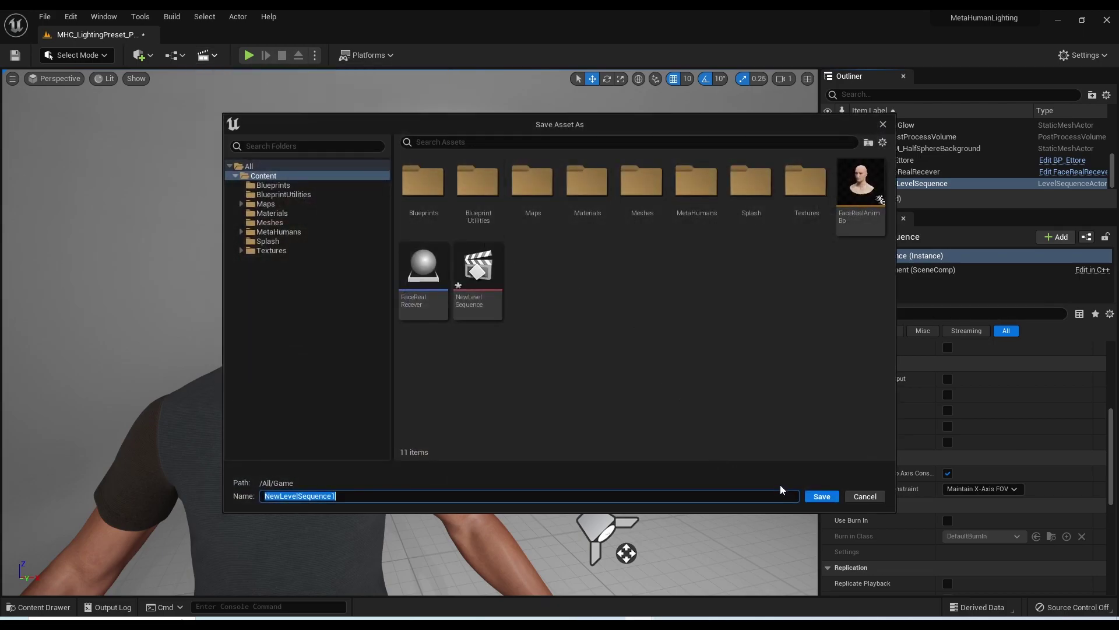
{"action": "left_click", "coordinate": [822, 496]}
{"action": "left_click", "coordinate": [443, 341]}
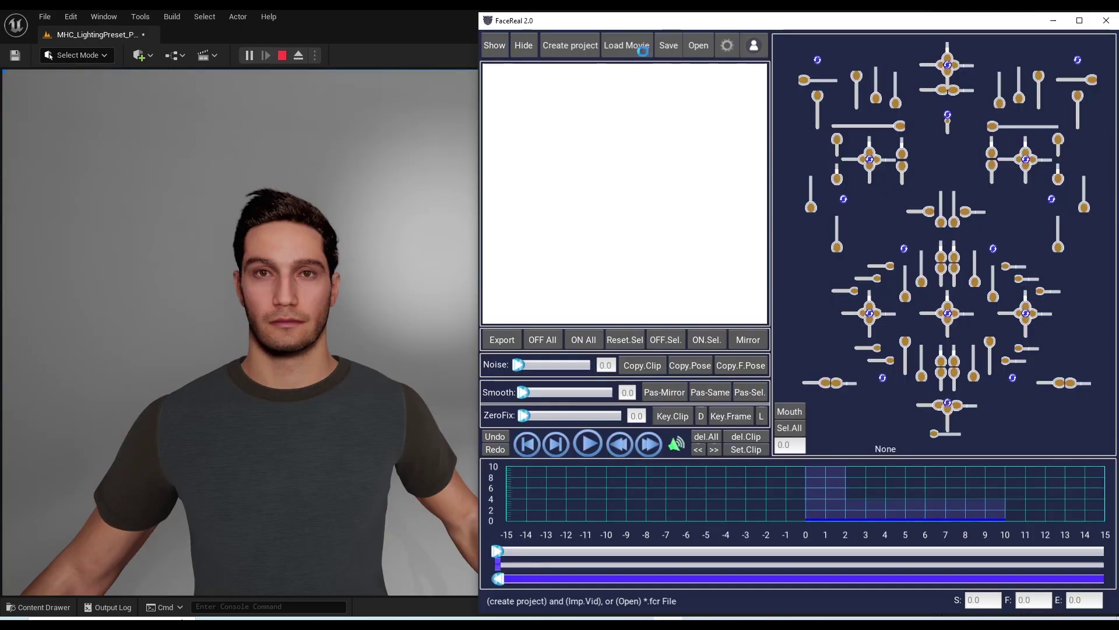
Switch to FaceReal and load the movie SHCSM.mp4 from the Face_Animation folder
{"action": "left_click", "coordinate": [643, 51]}
{"action": "left_click", "coordinate": [466, 372]}
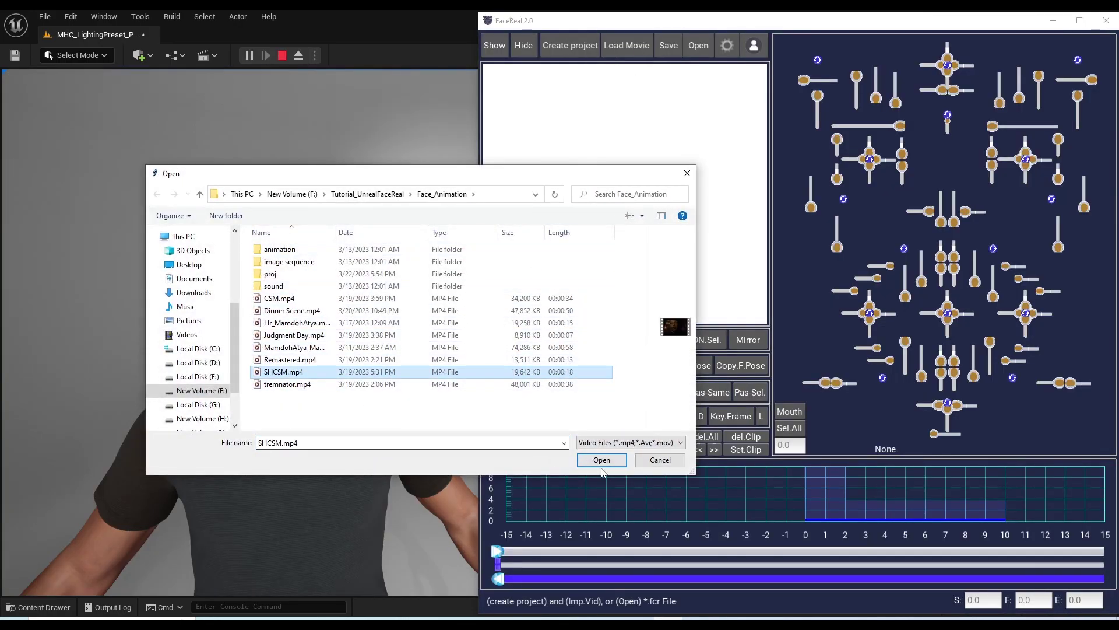
{"action": "left_click", "coordinate": [606, 460]}
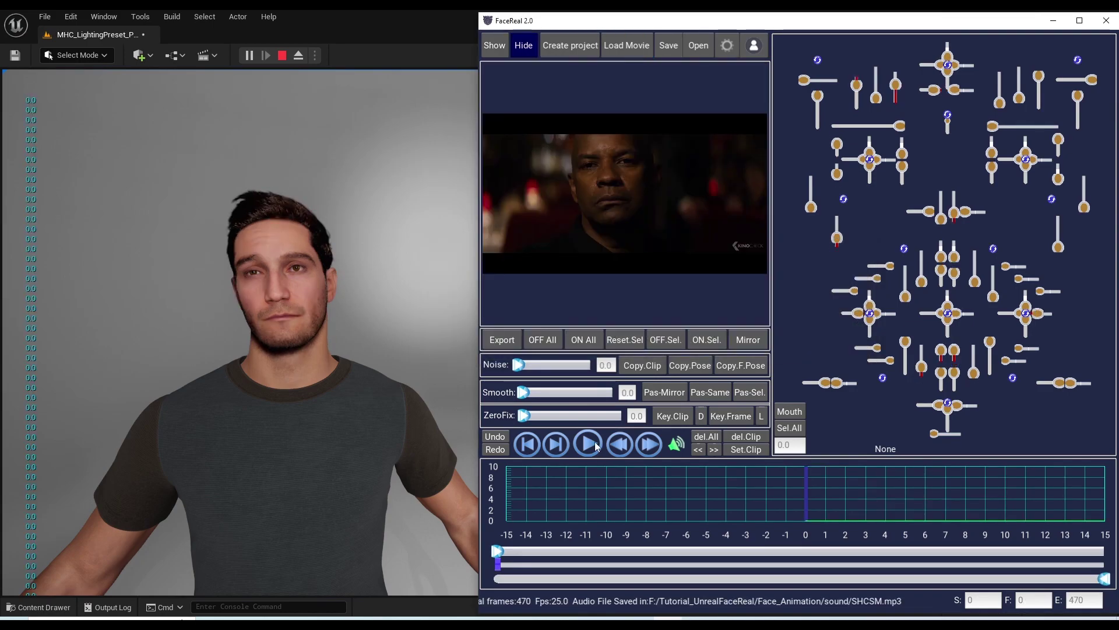
Select single facial controls one after another: right upper eyelid, left eye, left eye blink and left inner brow raise
{"action": "left_click", "coordinate": [901, 156]}
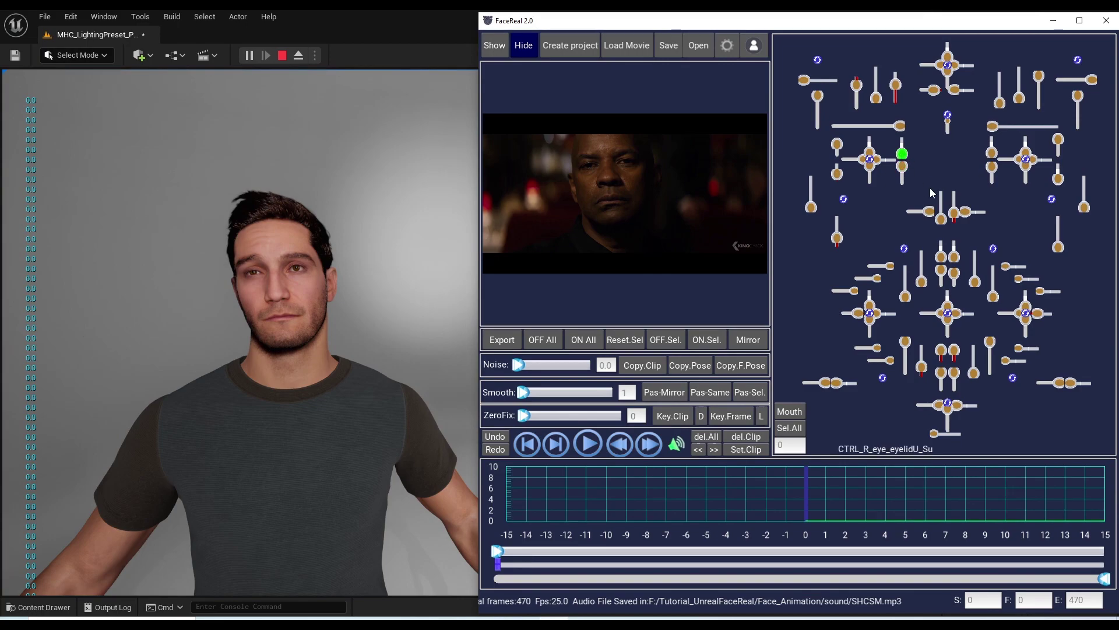
{"action": "left_click", "coordinate": [1018, 158]}
{"action": "left_click", "coordinate": [992, 126]}
{"action": "left_click", "coordinate": [999, 104]}
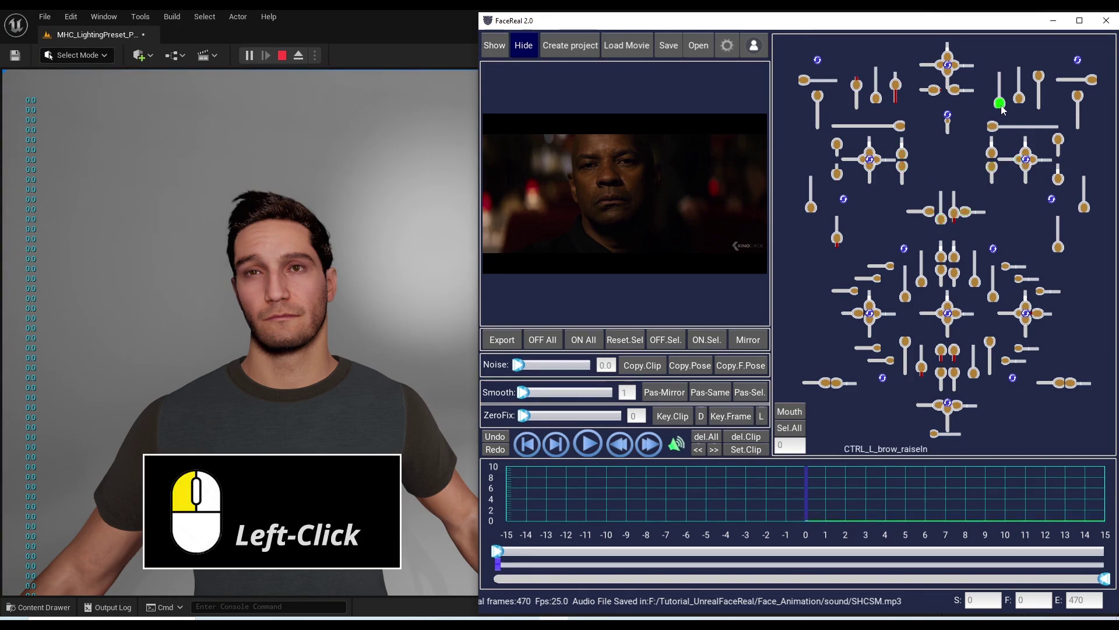
Add the left eye blink, both left eyelid controls, the four nose controls and two right upper-mouth controls to the selection
{"action": "middle_click", "coordinate": [996, 122]}
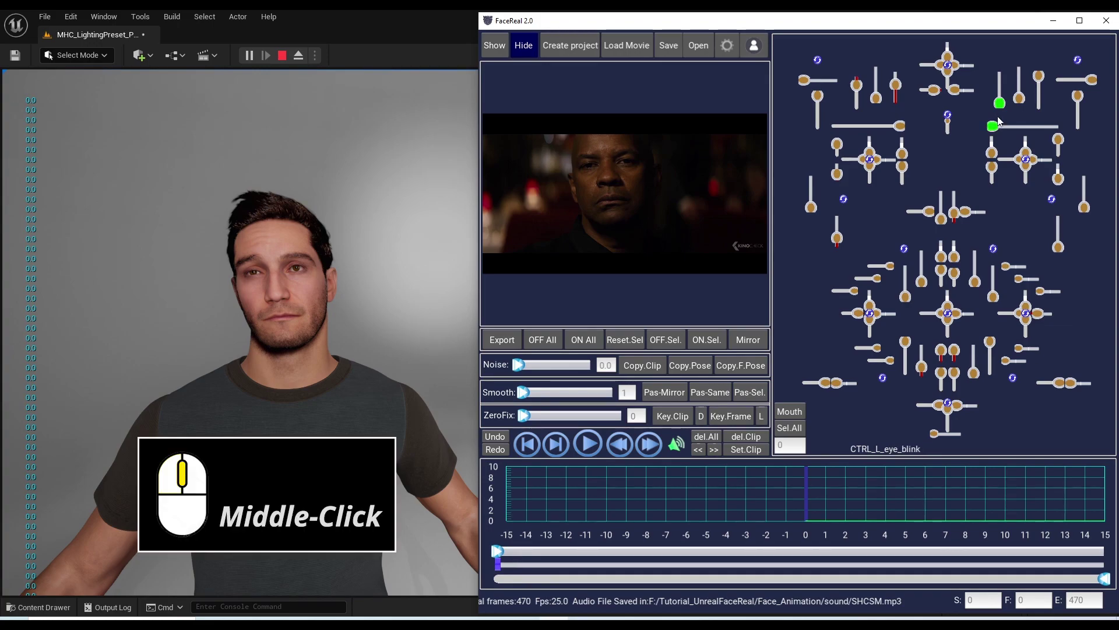
{"action": "middle_click", "coordinate": [993, 154]}
{"action": "middle_click", "coordinate": [992, 168]}
{"action": "middle_click", "coordinate": [965, 212]}
{"action": "middle_click", "coordinate": [953, 213]}
{"action": "middle_click", "coordinate": [941, 220]}
{"action": "middle_click", "coordinate": [929, 212]}
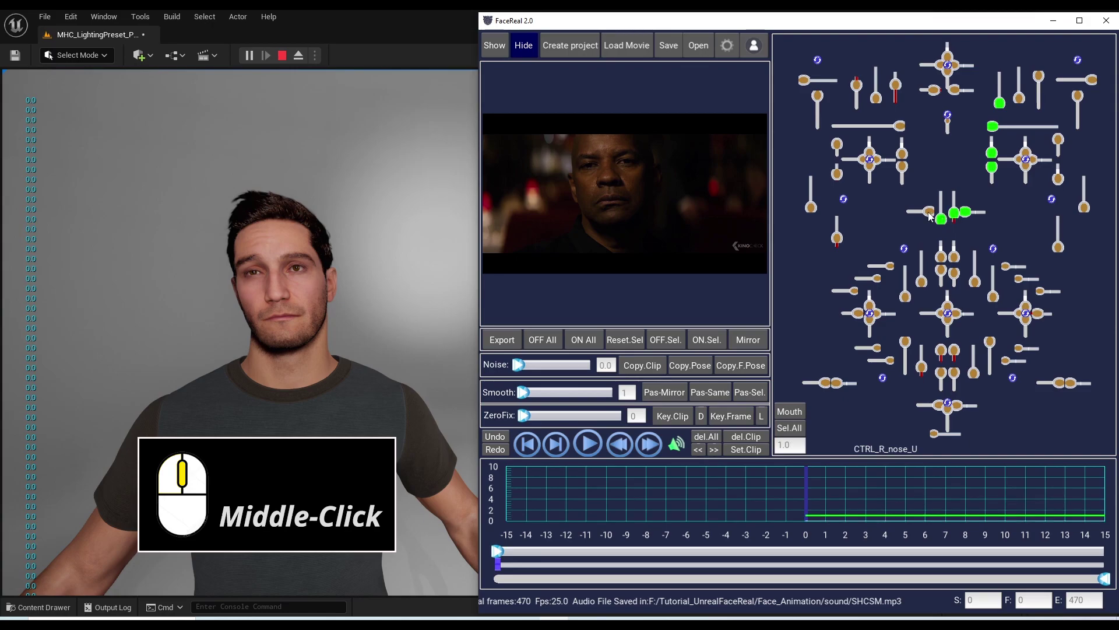
{"action": "middle_click", "coordinate": [922, 282]}
{"action": "middle_click", "coordinate": [941, 257]}
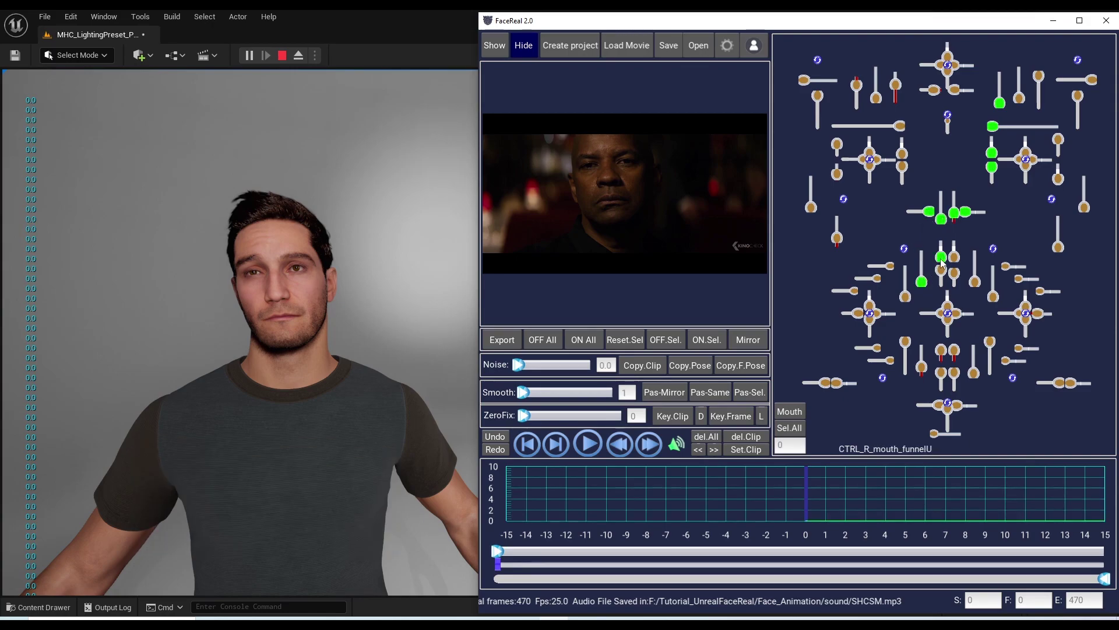
Remove the two right upper-mouth controls and the four nose controls from the selection
{"action": "right_click", "coordinate": [941, 257]}
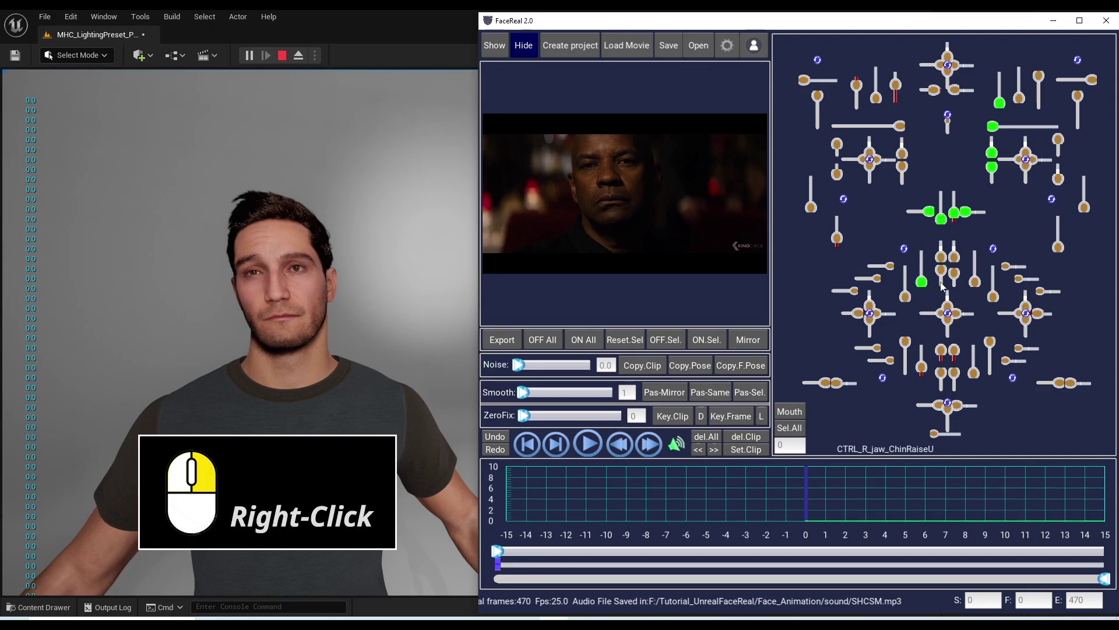
{"action": "right_click", "coordinate": [922, 282]}
{"action": "right_click", "coordinate": [930, 212]}
{"action": "right_click", "coordinate": [941, 219]}
{"action": "right_click", "coordinate": [954, 213]}
{"action": "right_click", "coordinate": [965, 212]}
Isolate single controls in turn, replacing the selection each time: left eyelid, nose, right eyelids, right eye, right blink and right outer brow raise
{"action": "double_click", "coordinate": [992, 168]}
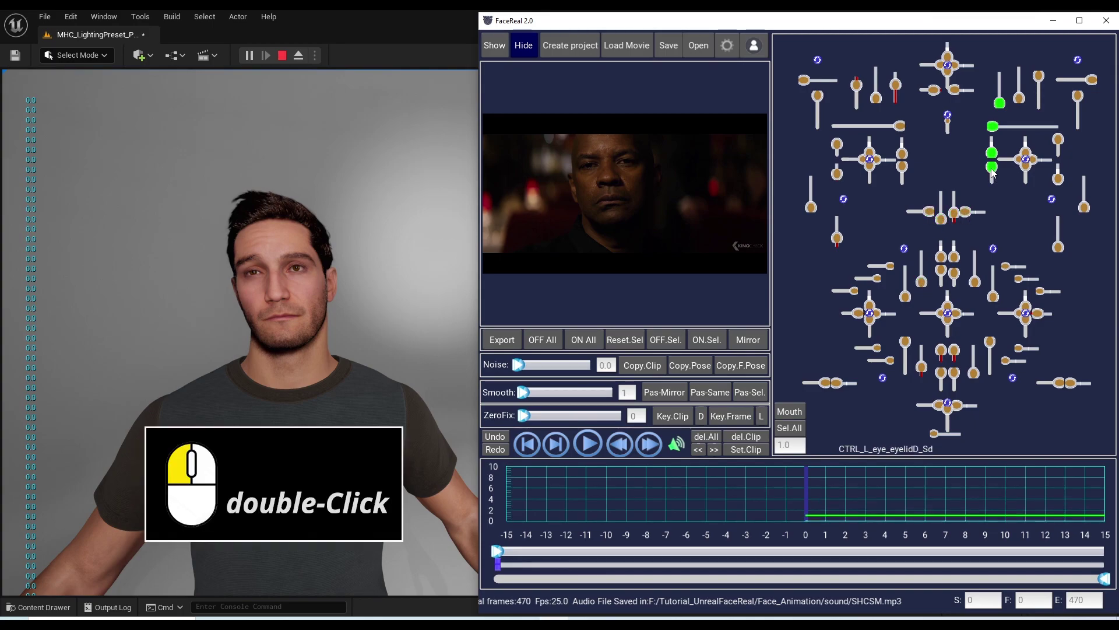
{"action": "double_click", "coordinate": [929, 211]}
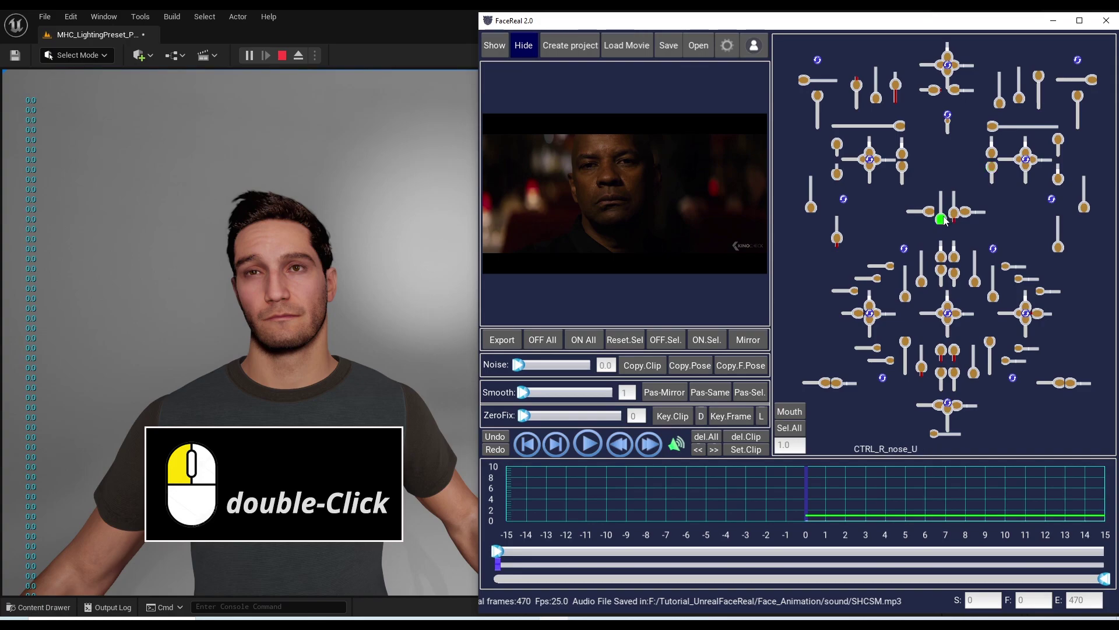
{"action": "double_click", "coordinate": [901, 167]}
{"action": "double_click", "coordinate": [902, 156]}
{"action": "double_click", "coordinate": [876, 158]}
{"action": "double_click", "coordinate": [869, 152]}
{"action": "double_click", "coordinate": [898, 127]}
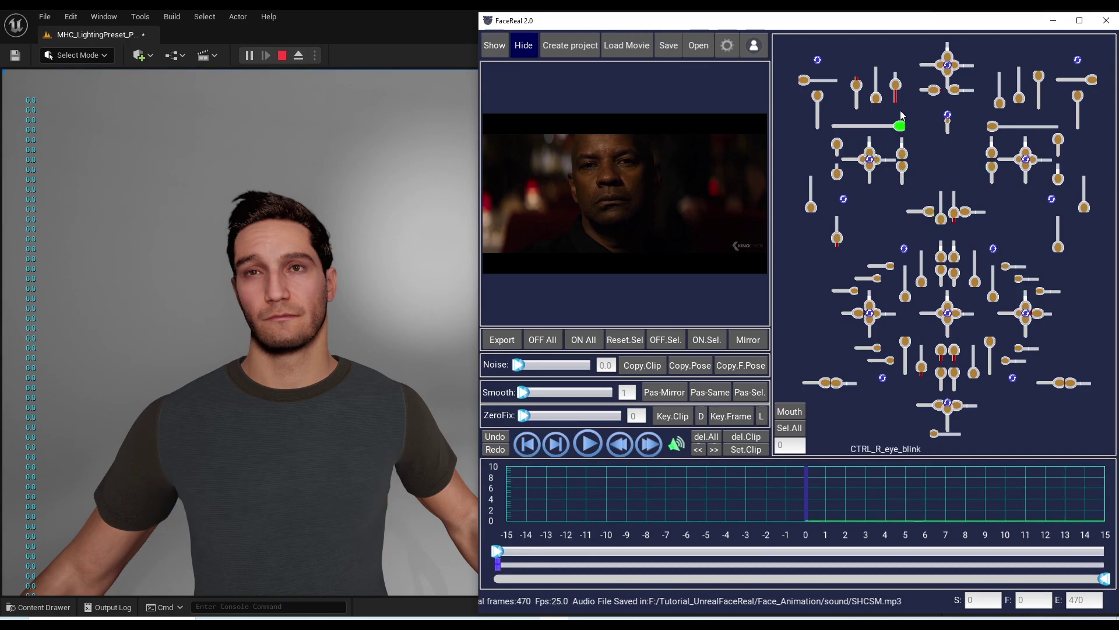
{"action": "double_click", "coordinate": [876, 98]}
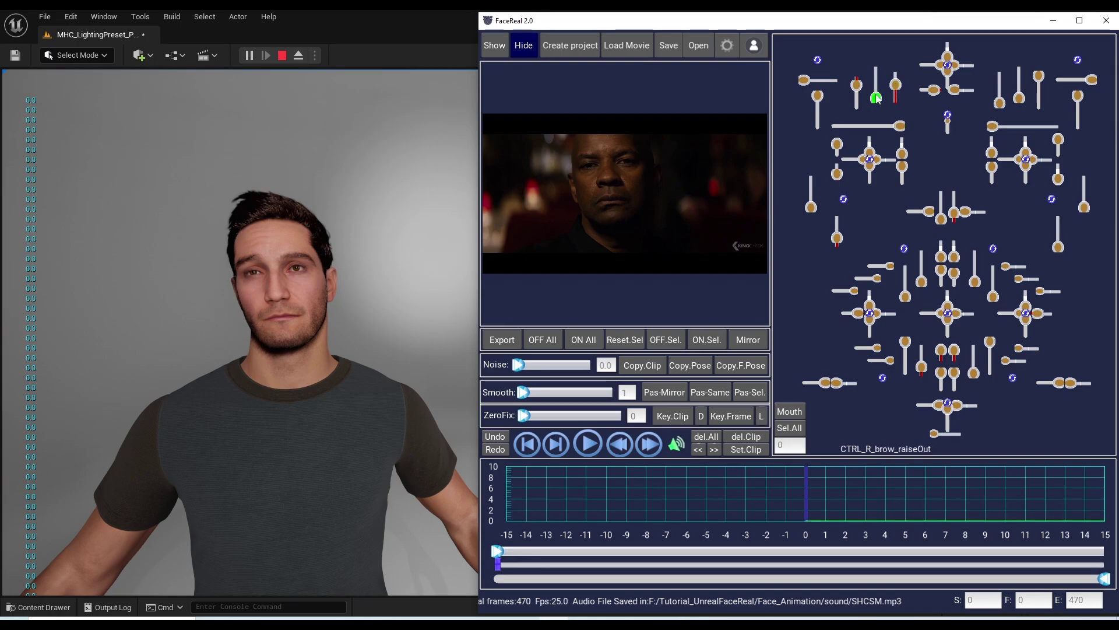
Select the control groups for both eyes, the left upper mouth, left mouth corner, left lower mouth and the jaw
{"action": "left_click", "coordinate": [948, 115]}
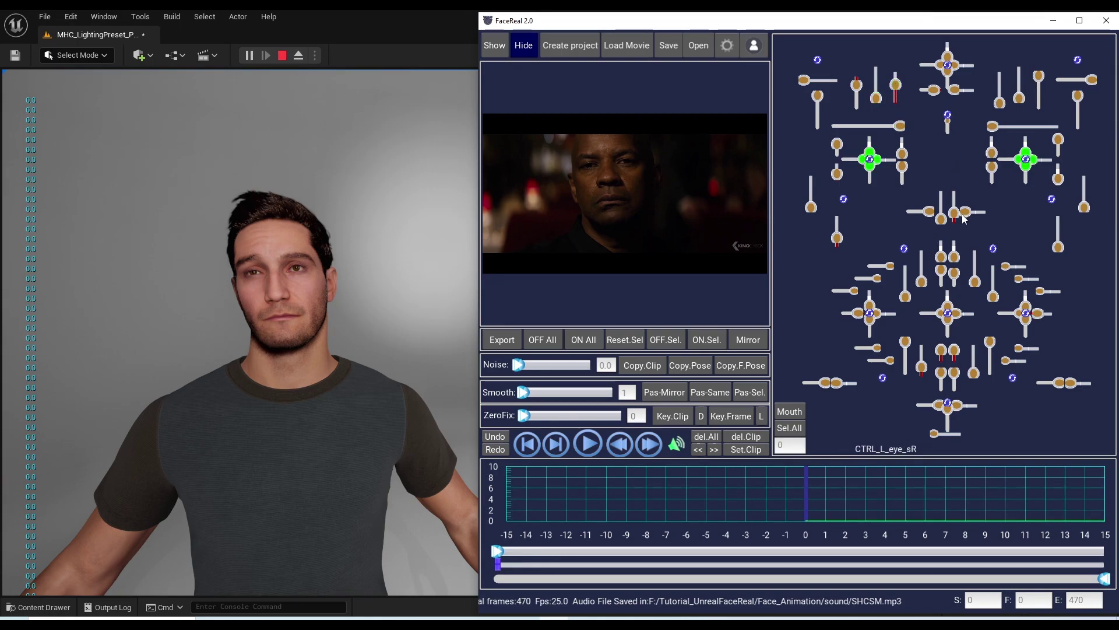
{"action": "left_click", "coordinate": [993, 250]}
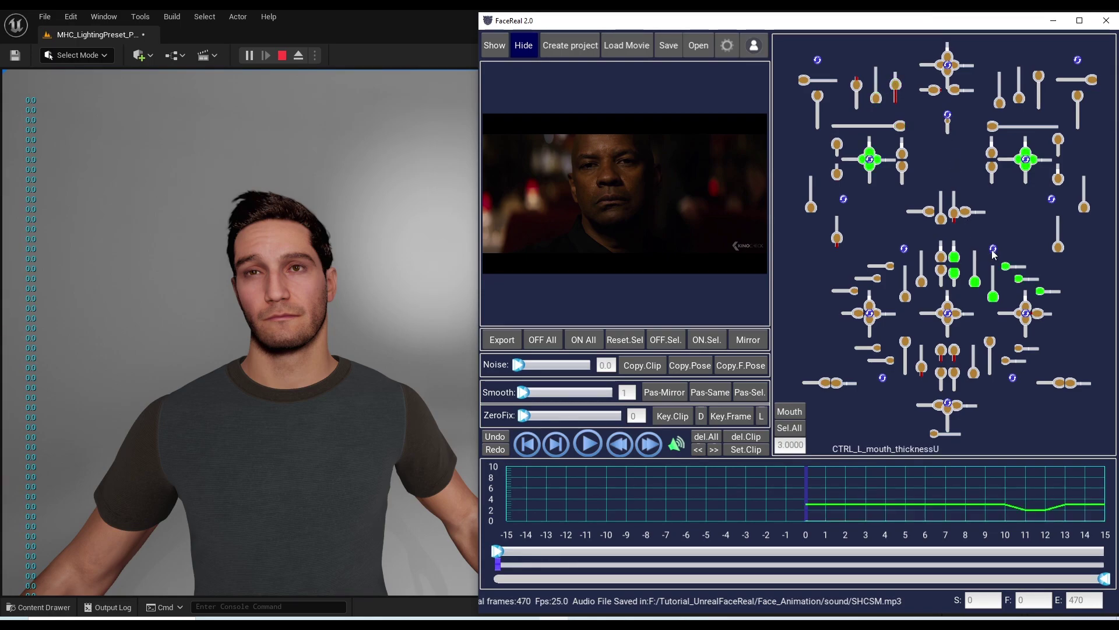
{"action": "left_click", "coordinate": [1027, 315]}
{"action": "left_click", "coordinate": [1012, 379]}
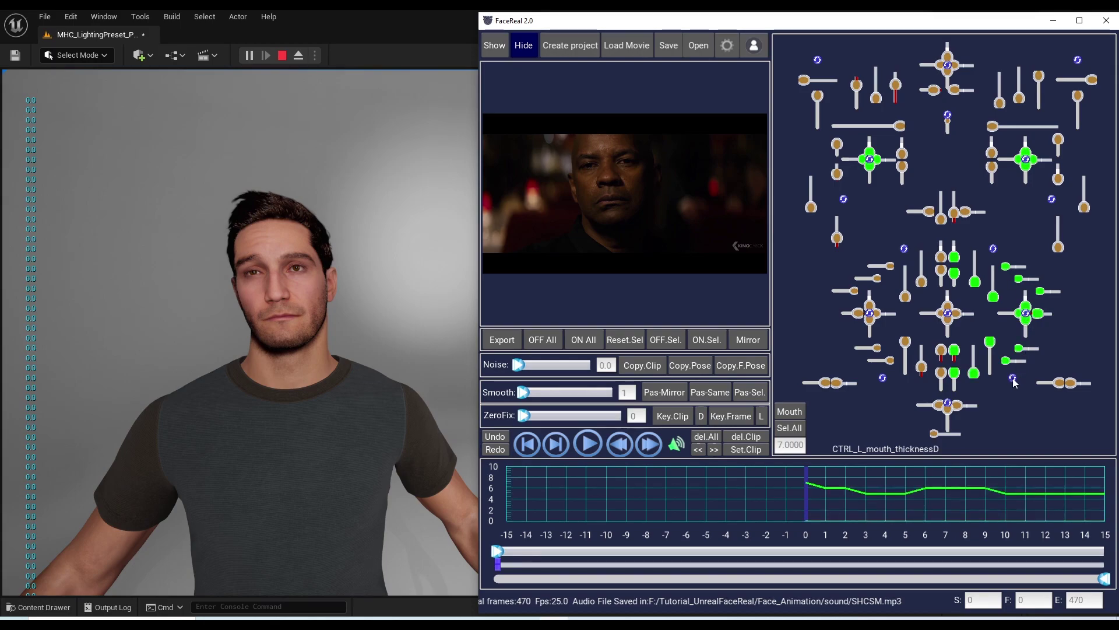
{"action": "left_click", "coordinate": [948, 403]}
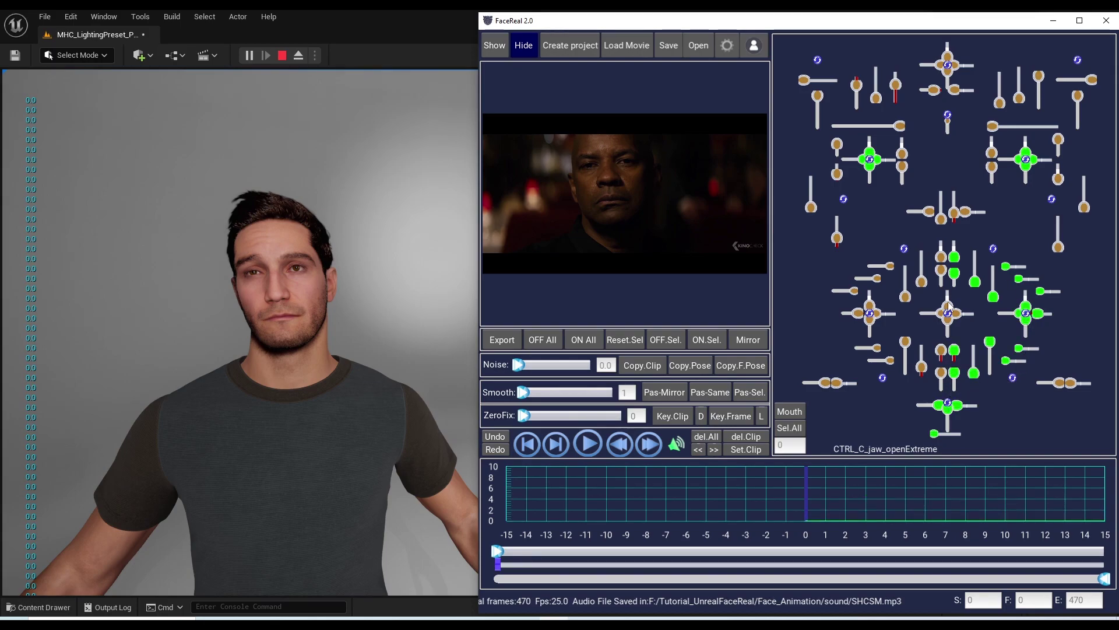
Select all mouth controls, extend the selection to every facial control, and deselect the right mouth groups and the left upper-mouth group
{"action": "left_click", "coordinate": [796, 411]}
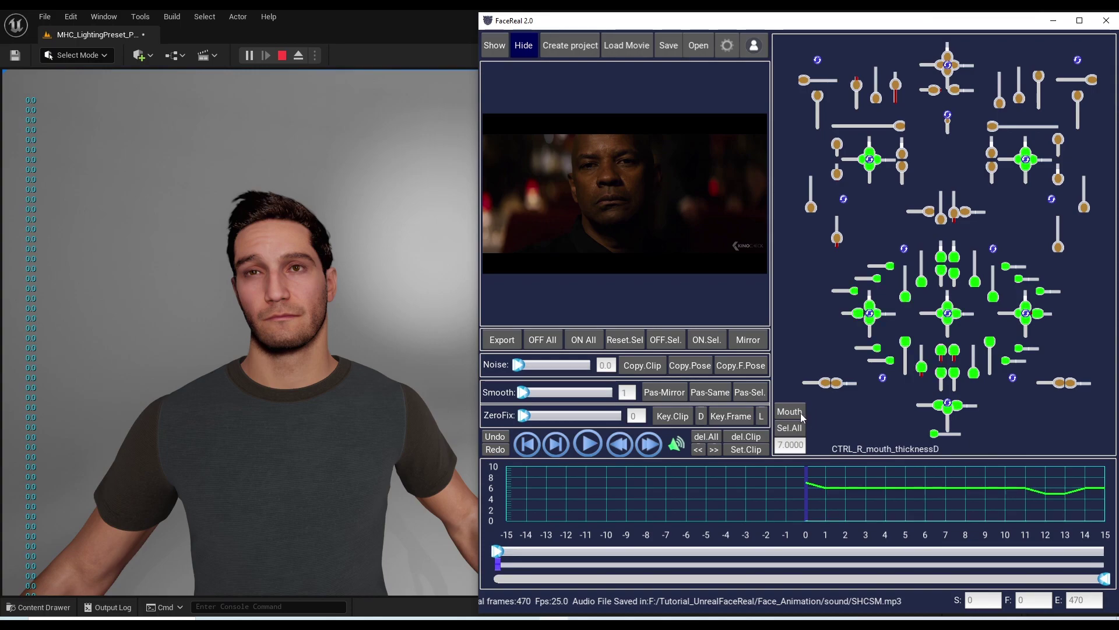
{"action": "left_click", "coordinate": [790, 429]}
{"action": "left_click", "coordinate": [883, 379]}
{"action": "left_click", "coordinate": [870, 314]}
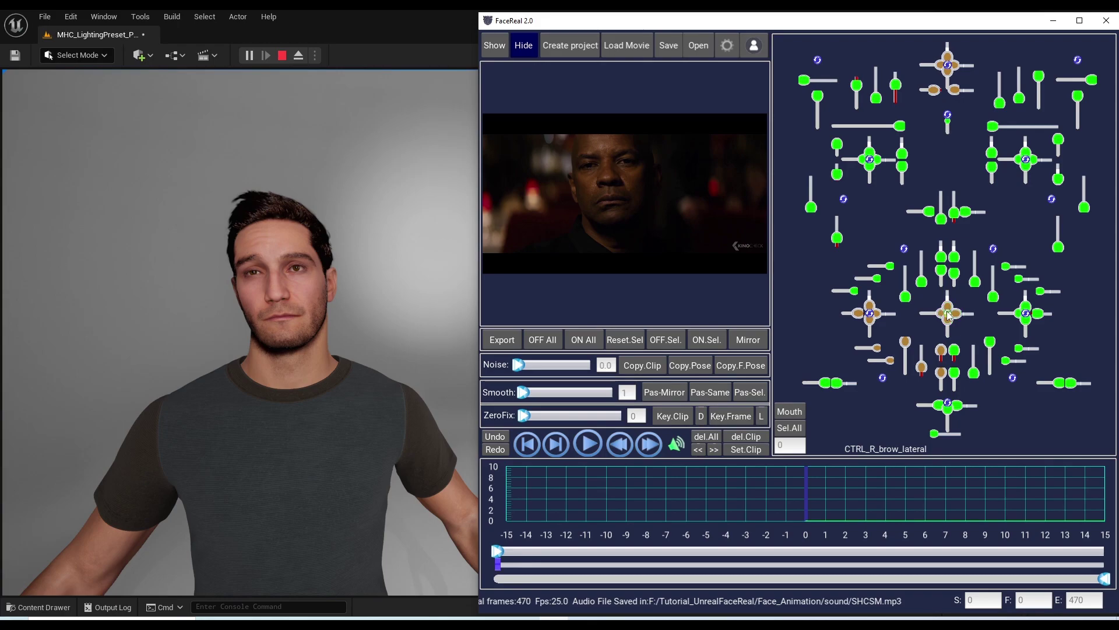
{"action": "left_click", "coordinate": [905, 248]}
{"action": "left_click", "coordinate": [993, 248]}
Isolate the left mouth corner, left upper mouth and left eye groups in turn, and try moving the left eye
{"action": "left_click", "coordinate": [1027, 315]}
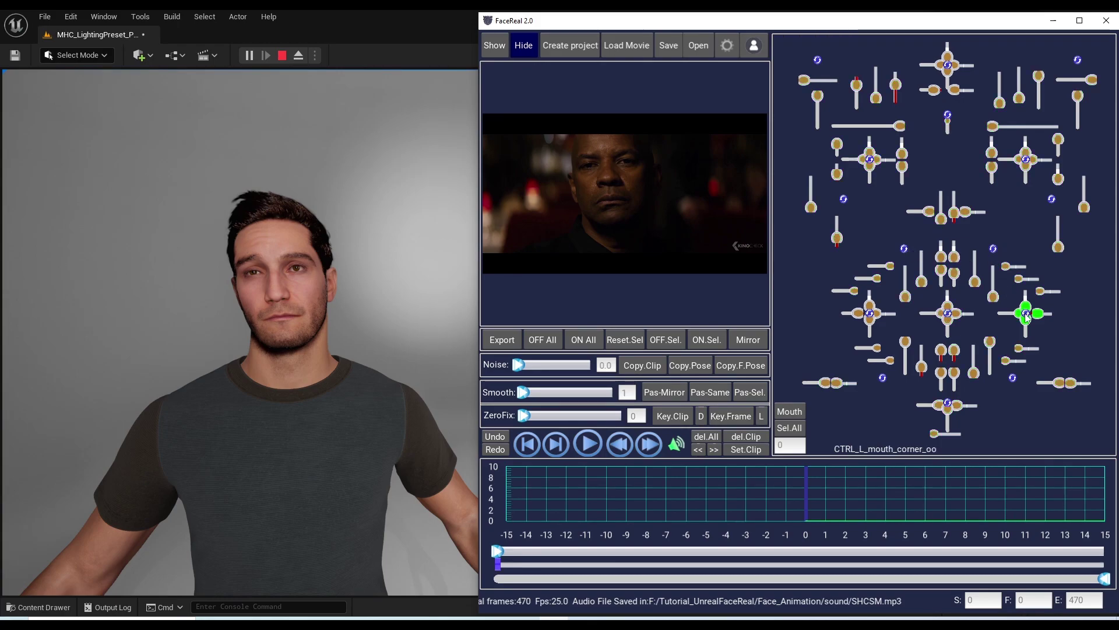
{"action": "left_click", "coordinate": [993, 249]}
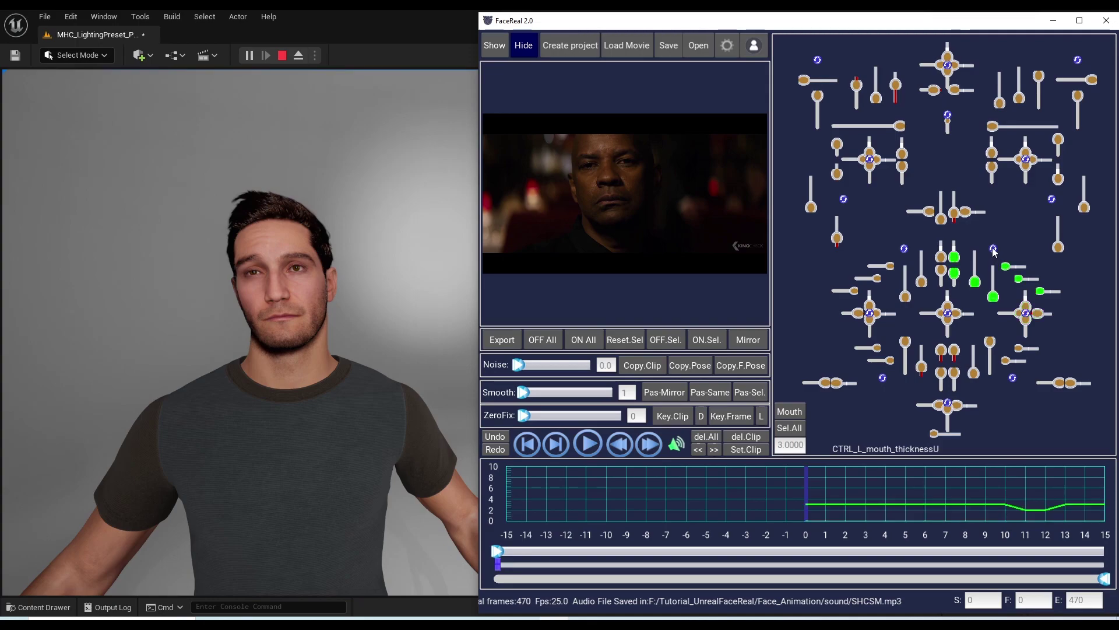
{"action": "left_click", "coordinate": [1026, 159]}
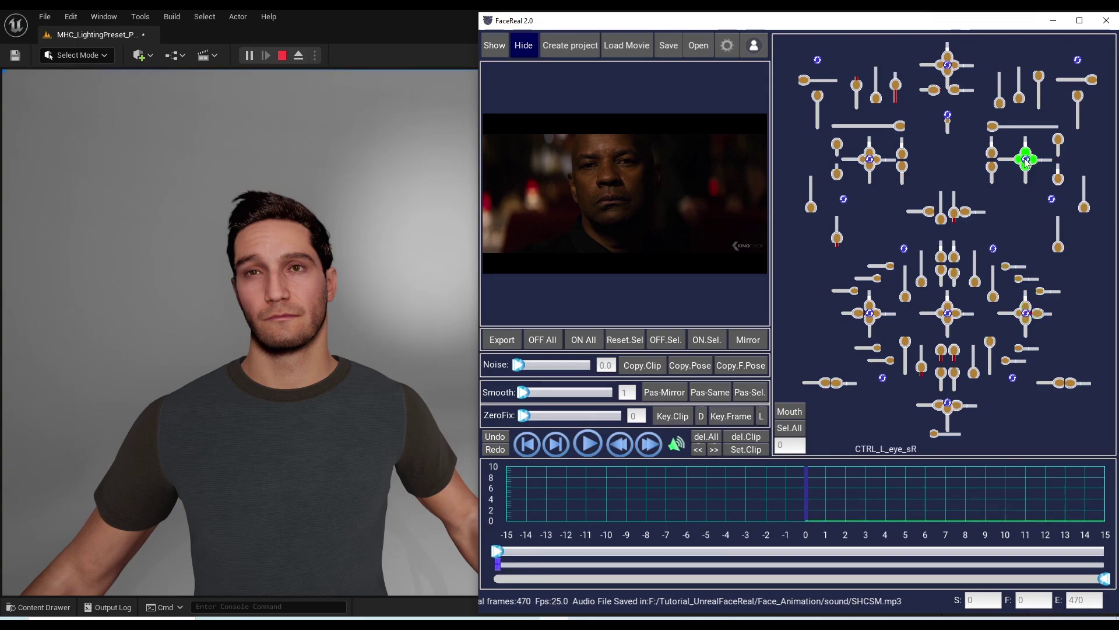
{"action": "left_click_drag", "start_coordinate": [1027, 159], "coordinate": [995, 187]}
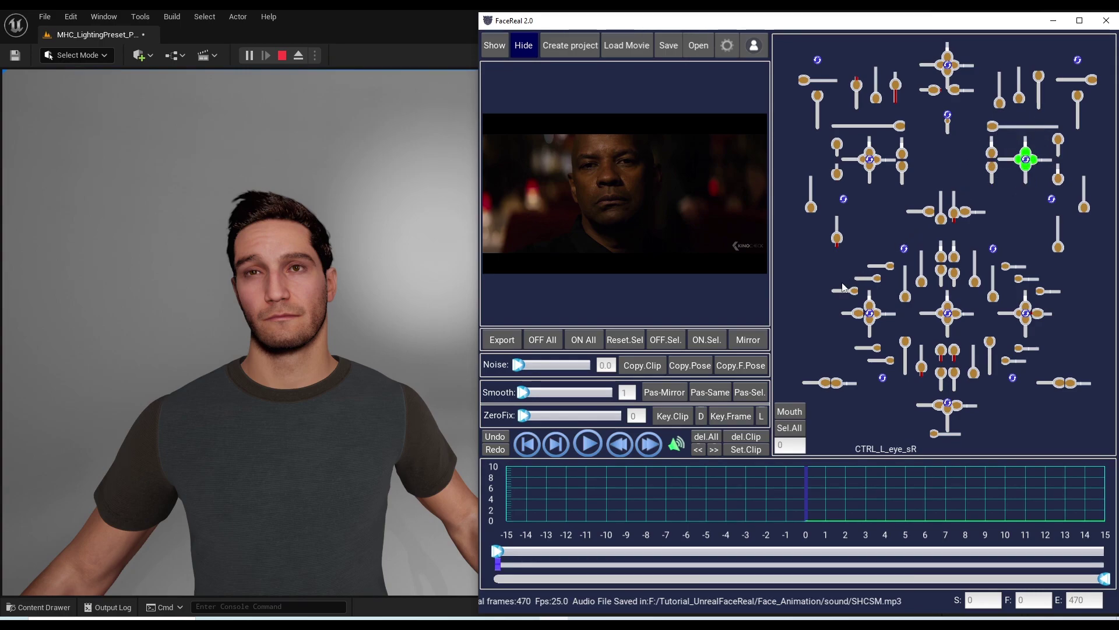
Enable Mirror and add the left upper-mouth, mouth-corner and lower-mouth groups plus the right eye group to the selection
{"action": "left_click", "coordinate": [757, 343]}
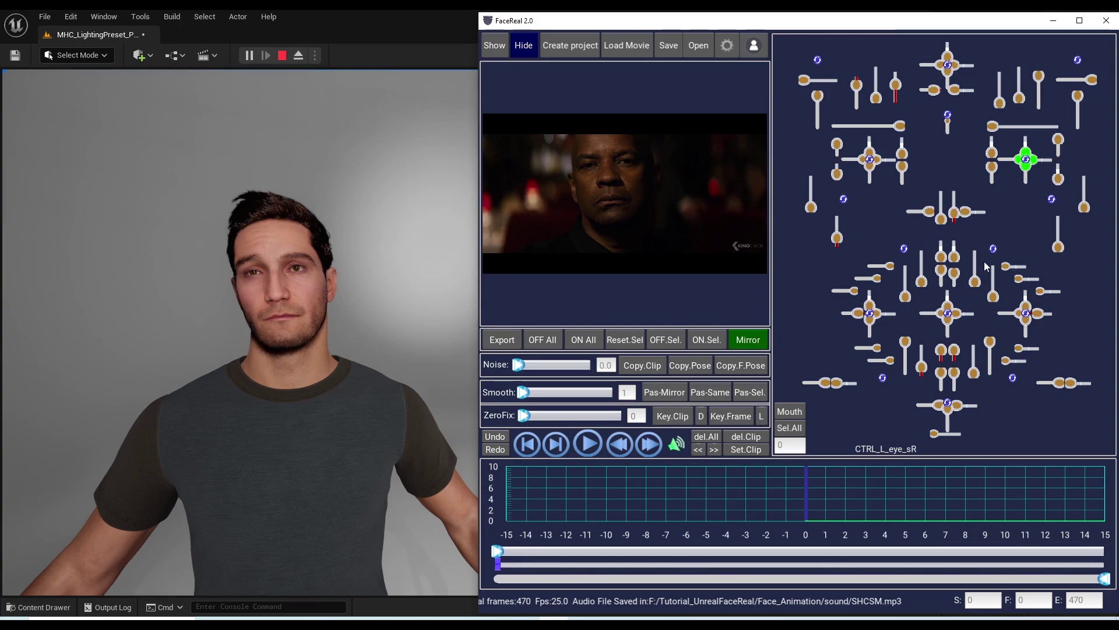
{"action": "left_click", "coordinate": [993, 249]}
{"action": "left_click", "coordinate": [1027, 316]}
{"action": "left_click", "coordinate": [1012, 378]}
{"action": "left_click", "coordinate": [868, 161]}
{"action": "left_click_drag", "start_coordinate": [865, 140], "coordinate": [868, 163]}
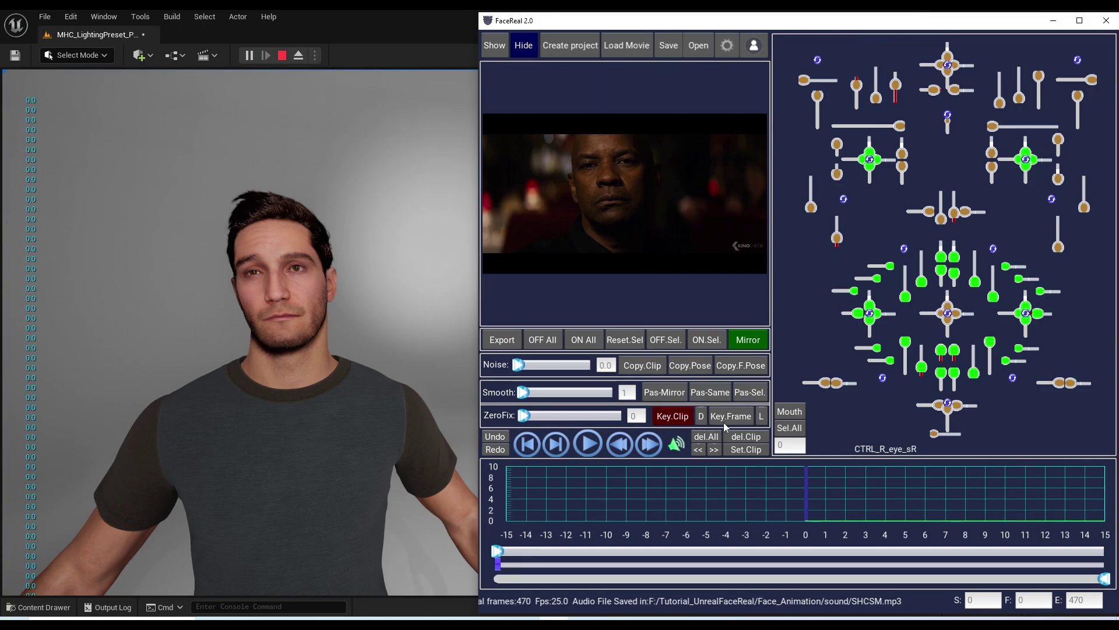
Switch to Key.Frame mode, shift the selected eye controls sideways at frame 0, and select the right mouth sharp corner pull control
{"action": "left_click", "coordinate": [746, 417]}
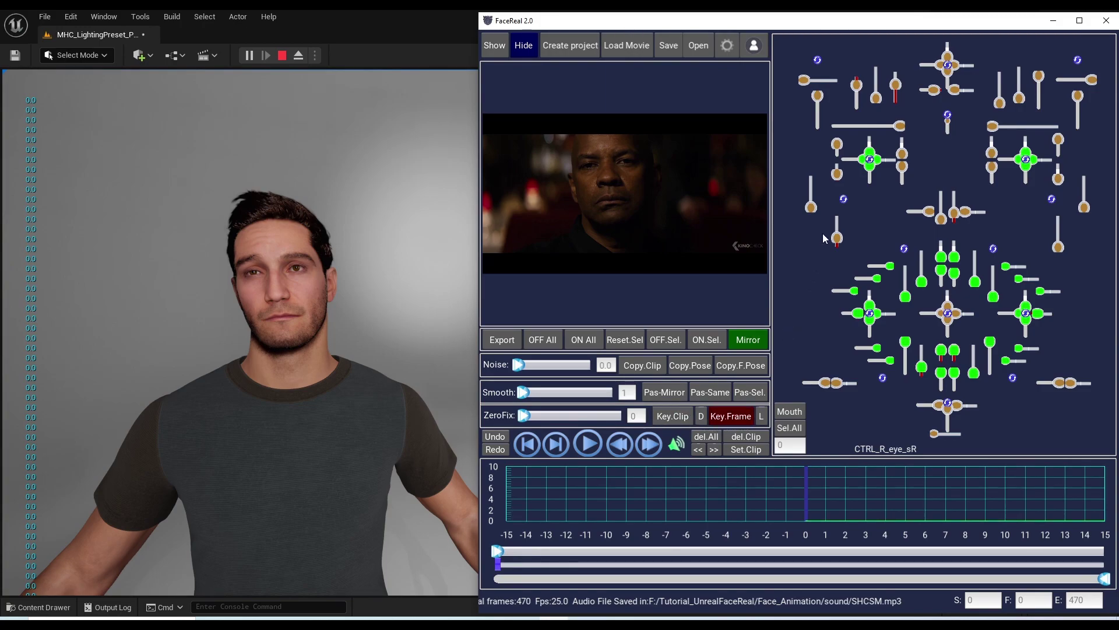
{"action": "mouse_move", "coordinate": [866, 161]}
{"action": "left_mouse_down"}
{"action": "mouse_move", "coordinate": [855, 164]}
{"action": "mouse_move", "coordinate": [871, 171]}
{"action": "mouse_move", "coordinate": [870, 158]}
{"action": "mouse_move", "coordinate": [853, 162]}
{"action": "left_mouse_up"}
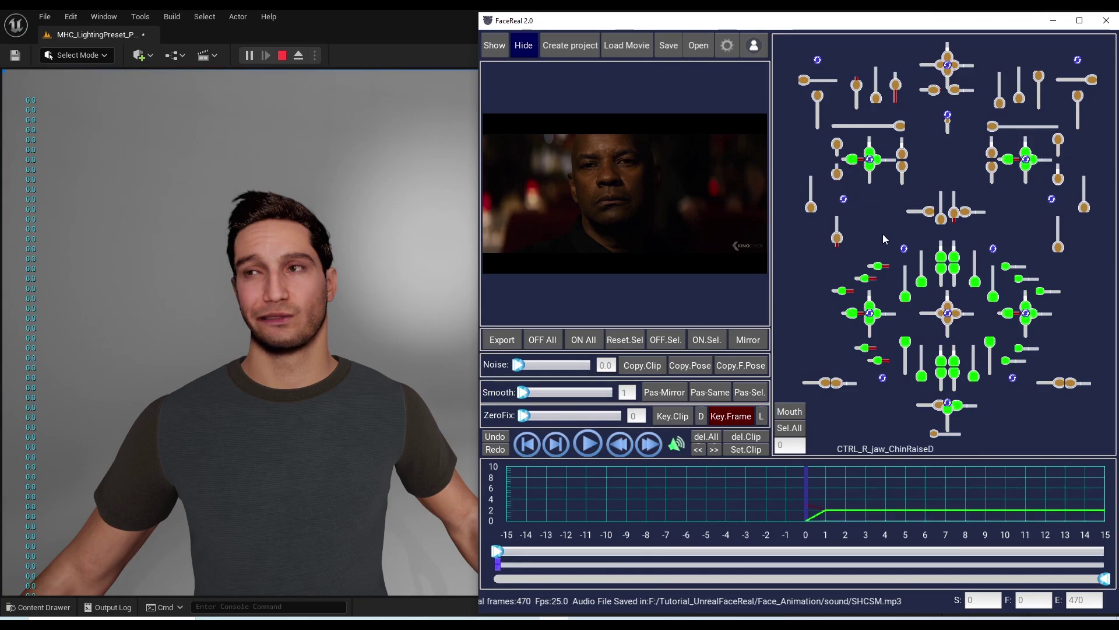
{"action": "left_click", "coordinate": [879, 268]}
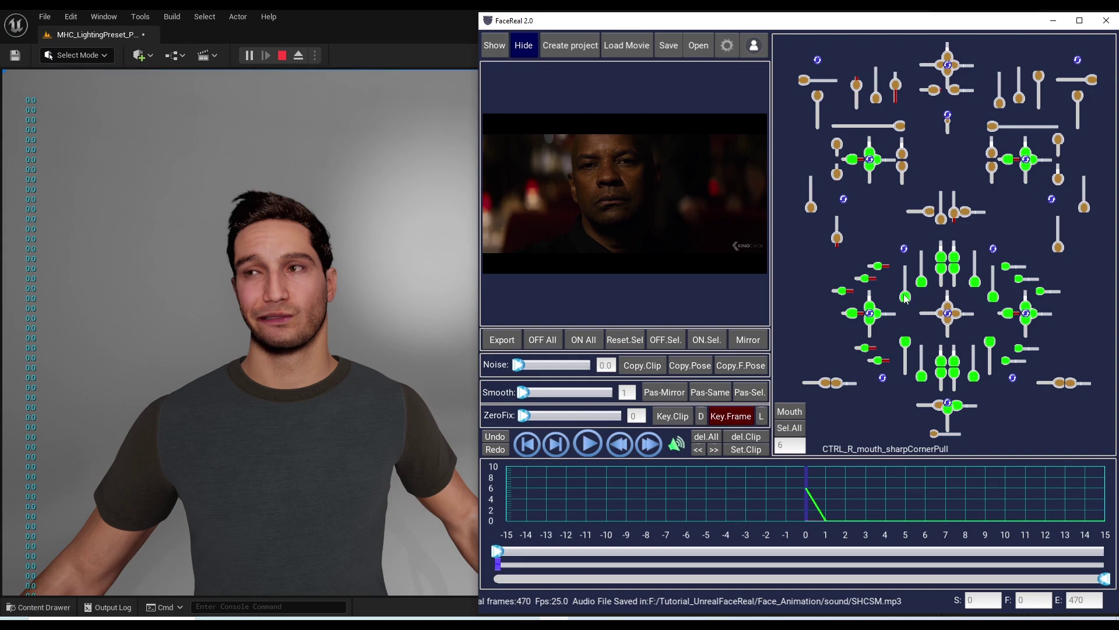
Examine the animation curves of the right sharp corner pull, chin raise, jaw open, extreme jaw open and right mouth thickness controls, and clear the selection
{"action": "left_click", "coordinate": [905, 296]}
{"action": "left_click", "coordinate": [925, 377]}
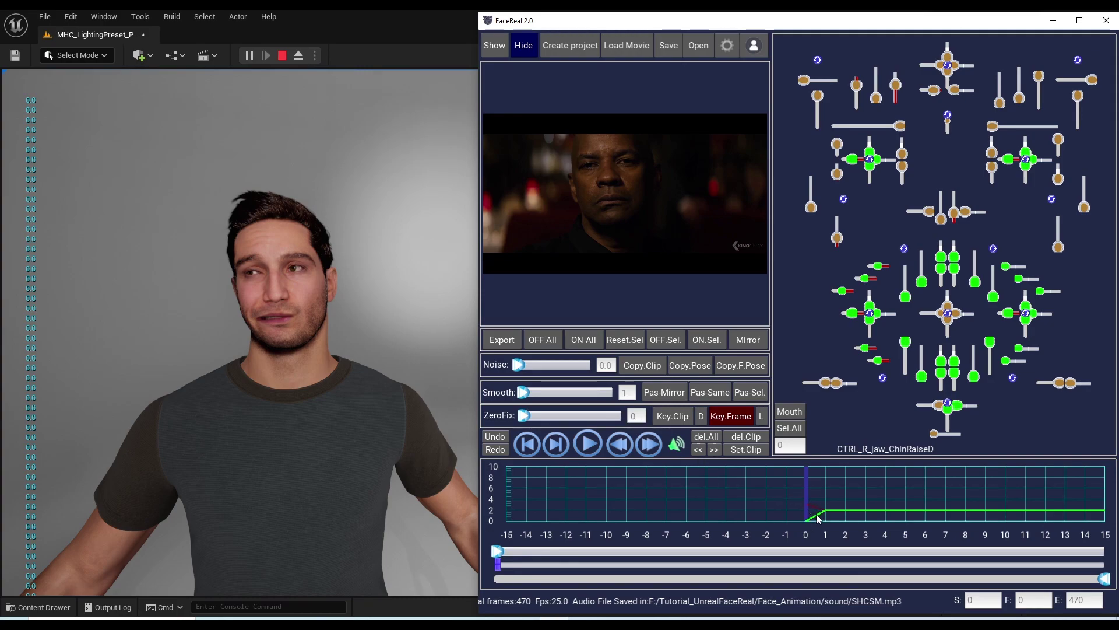
{"action": "left_click", "coordinate": [947, 410]}
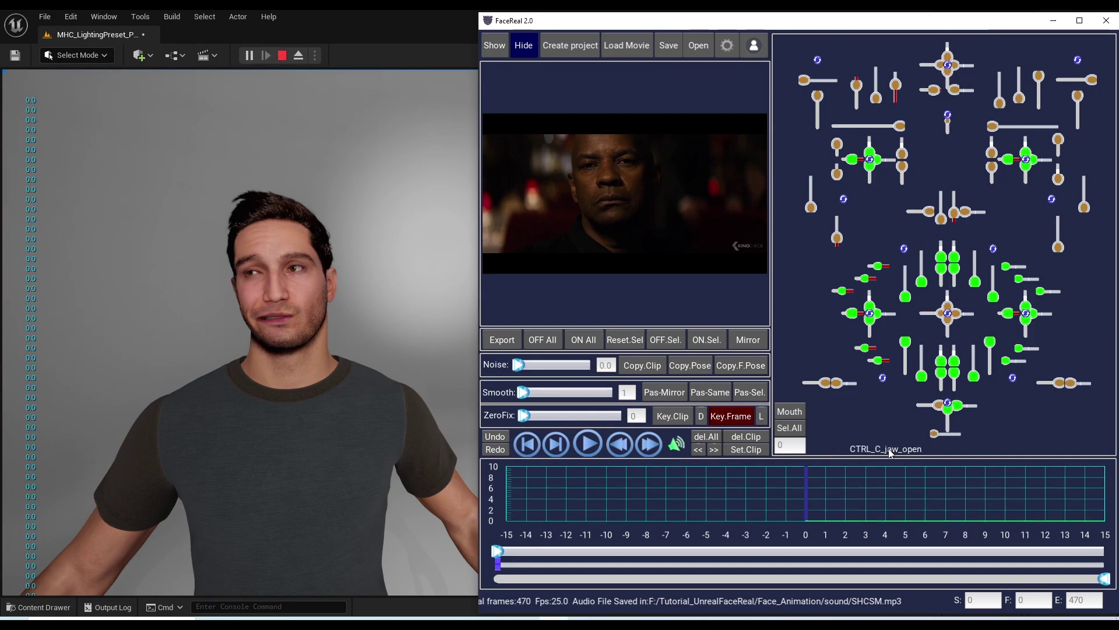
{"action": "left_click", "coordinate": [933, 435]}
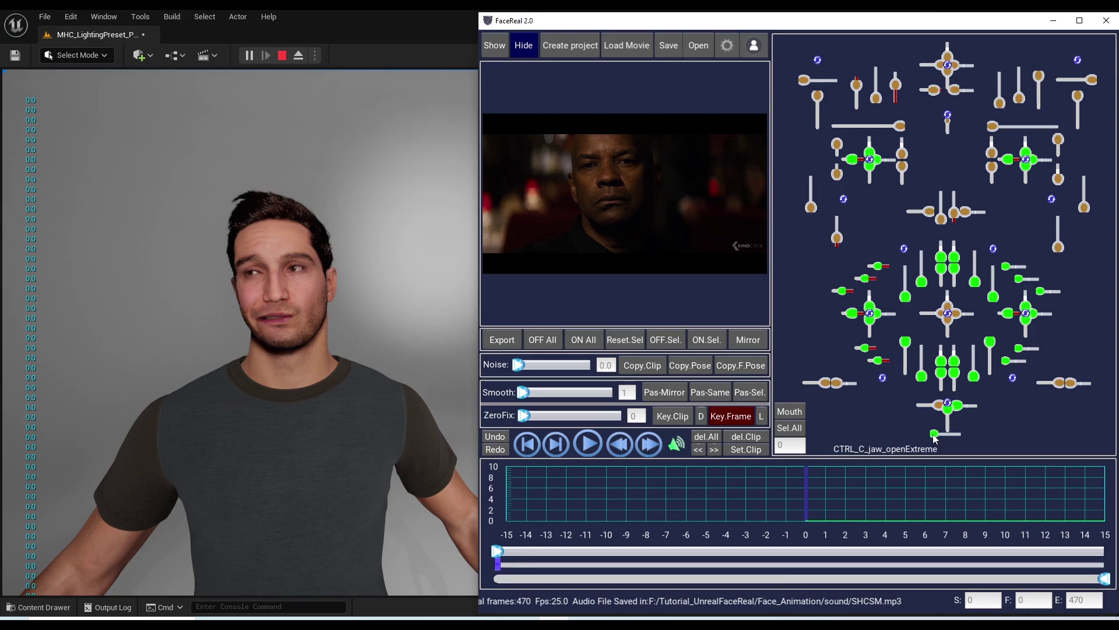
{"action": "left_click", "coordinate": [942, 364]}
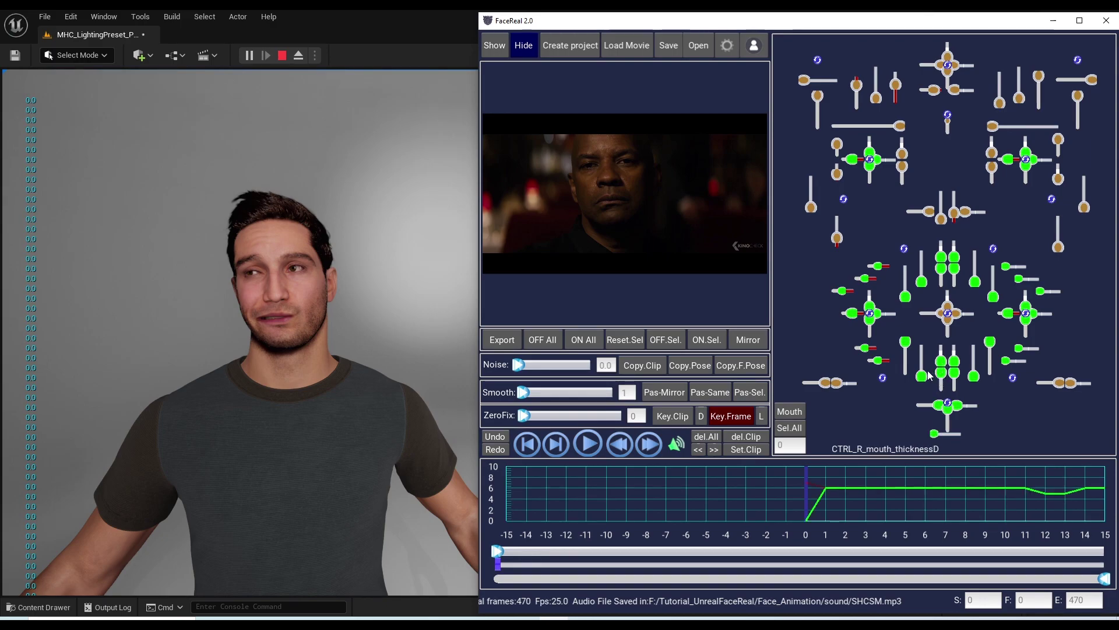
{"action": "left_click", "coordinate": [796, 429]}
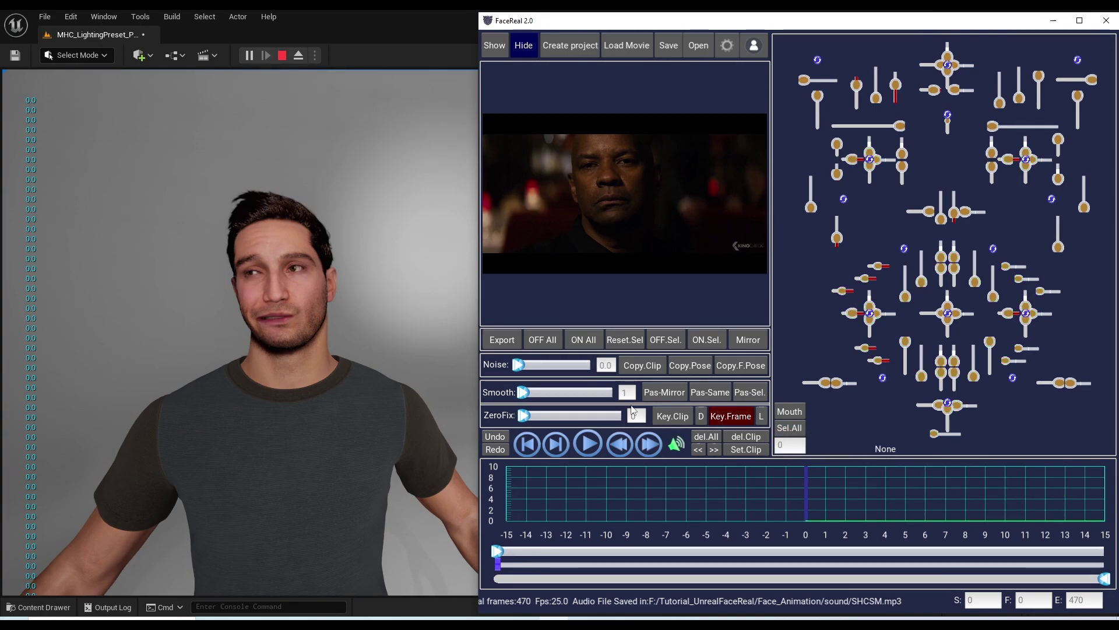
Try the Noise and ZeroFix settings, and set every facial control to 6 at frame 0
{"action": "left_click_drag", "start_coordinate": [519, 365], "coordinate": [581, 366]}
{"action": "mouse_move", "coordinate": [523, 414]}
{"action": "left_mouse_down"}
{"action": "mouse_move", "coordinate": [582, 416]}
{"action": "mouse_move", "coordinate": [522, 416]}
{"action": "left_mouse_up"}
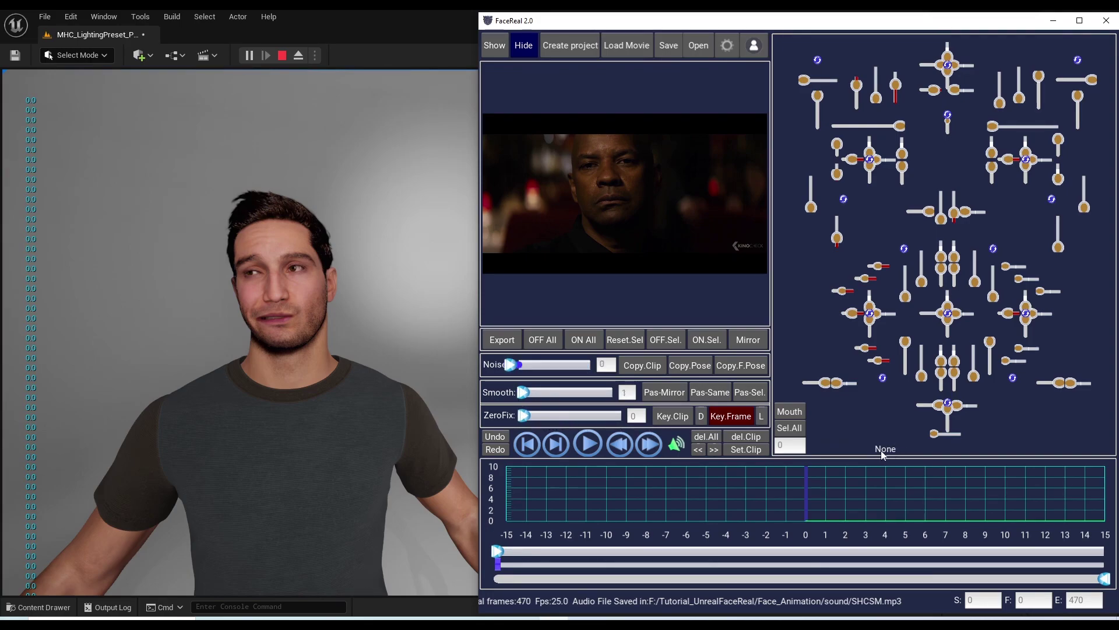
{"action": "left_click", "coordinate": [790, 428]}
{"action": "left_click", "coordinate": [794, 446]}
{"action": "type", "text": "6"}
{"action": "key", "text": "Return"}
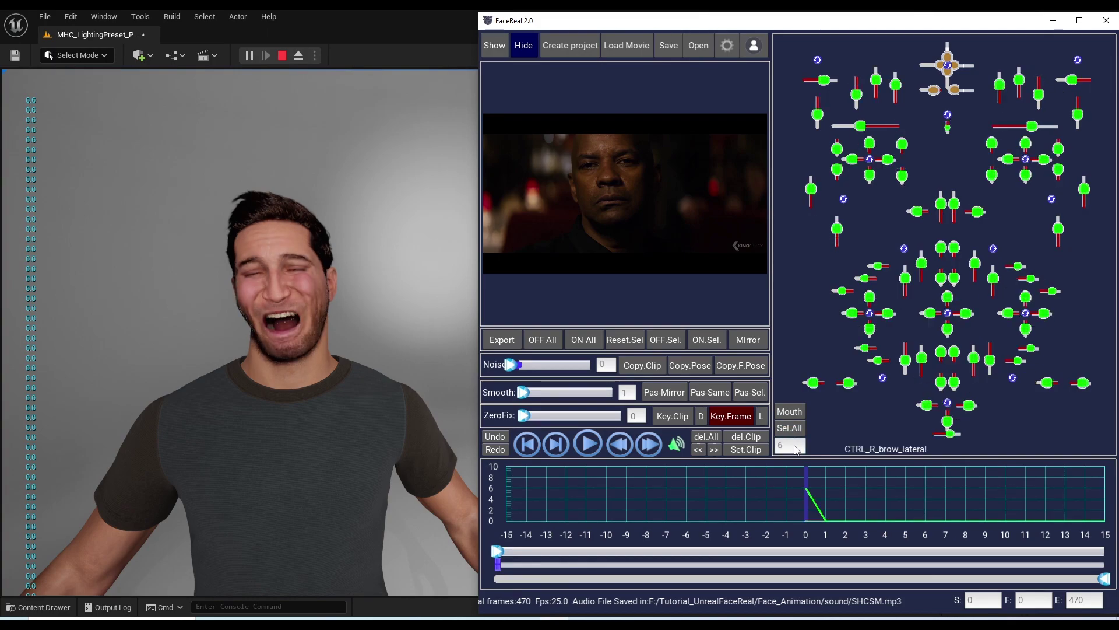
Set Smooth to 3 and key the right mouth suck/blow control to 10 at frame 0
{"action": "mouse_move", "coordinate": [524, 392]}
{"action": "left_mouse_down"}
{"action": "mouse_move", "coordinate": [561, 393]}
{"action": "mouse_move", "coordinate": [563, 415]}
{"action": "mouse_move", "coordinate": [532, 416]}
{"action": "mouse_move", "coordinate": [531, 393]}
{"action": "left_mouse_up"}
{"action": "left_click", "coordinate": [826, 386]}
{"action": "left_click", "coordinate": [786, 446]}
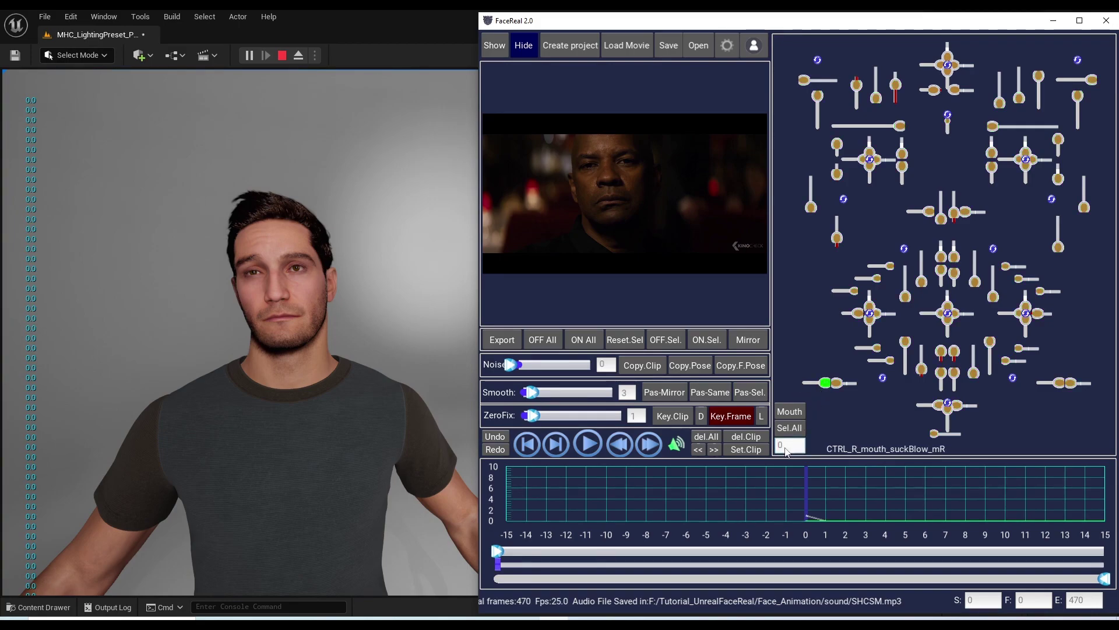
{"action": "type", "text": "10"}
{"action": "key", "text": "Return"}
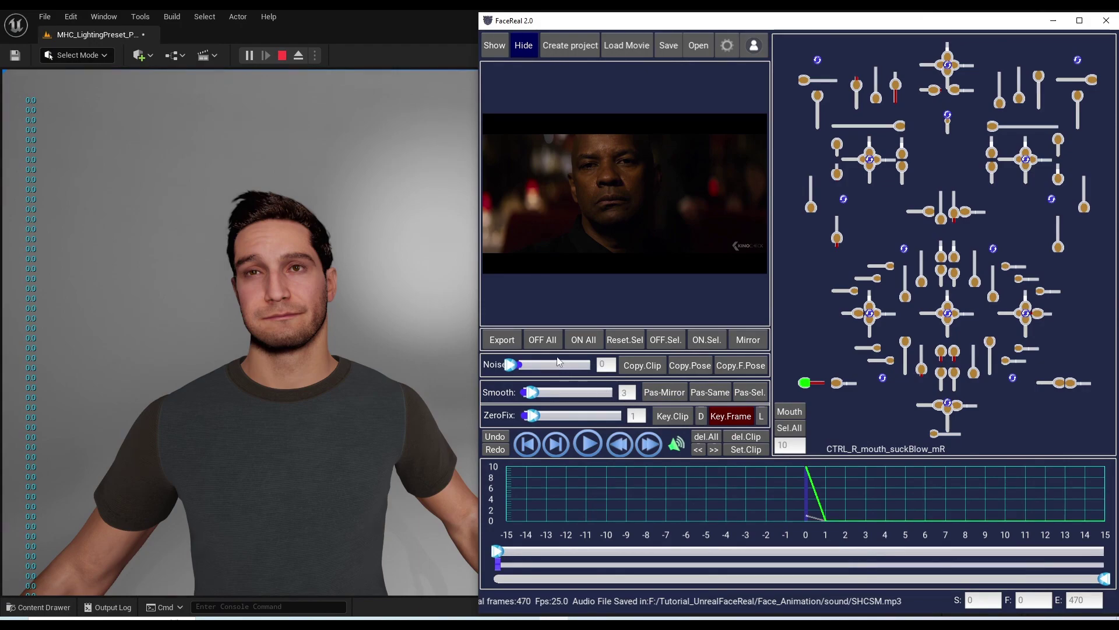
Toggle all facial controls off and on, and do the same for only the selected control
{"action": "left_click", "coordinate": [543, 340]}
{"action": "left_click", "coordinate": [577, 340]}
{"action": "left_click", "coordinate": [554, 341]}
{"action": "left_click", "coordinate": [586, 341]}
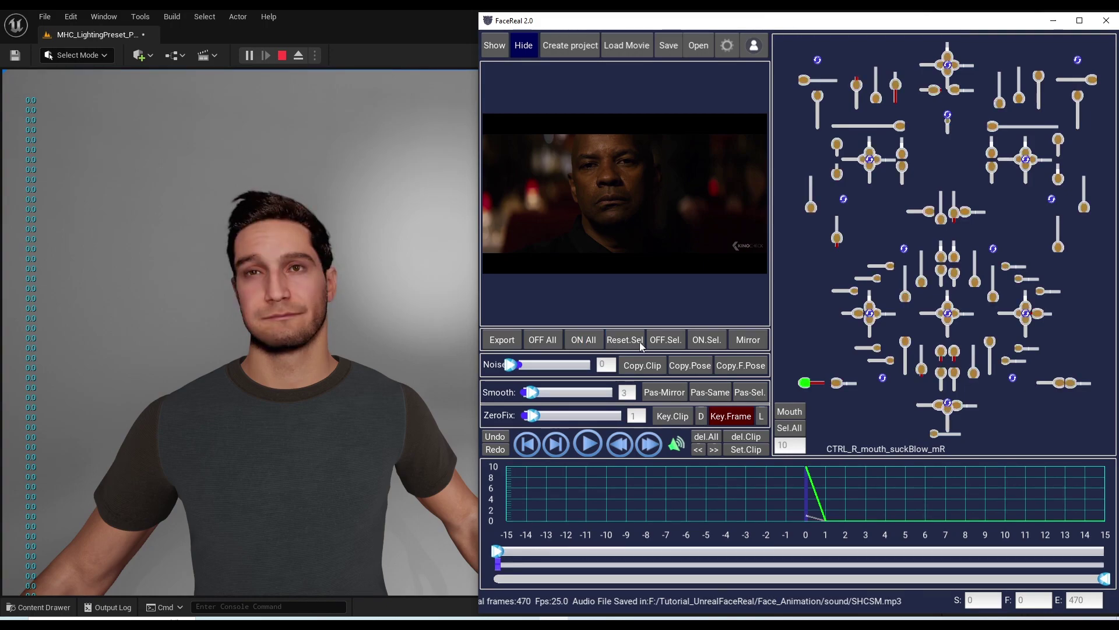
{"action": "left_click", "coordinate": [673, 344]}
{"action": "left_click", "coordinate": [708, 344]}
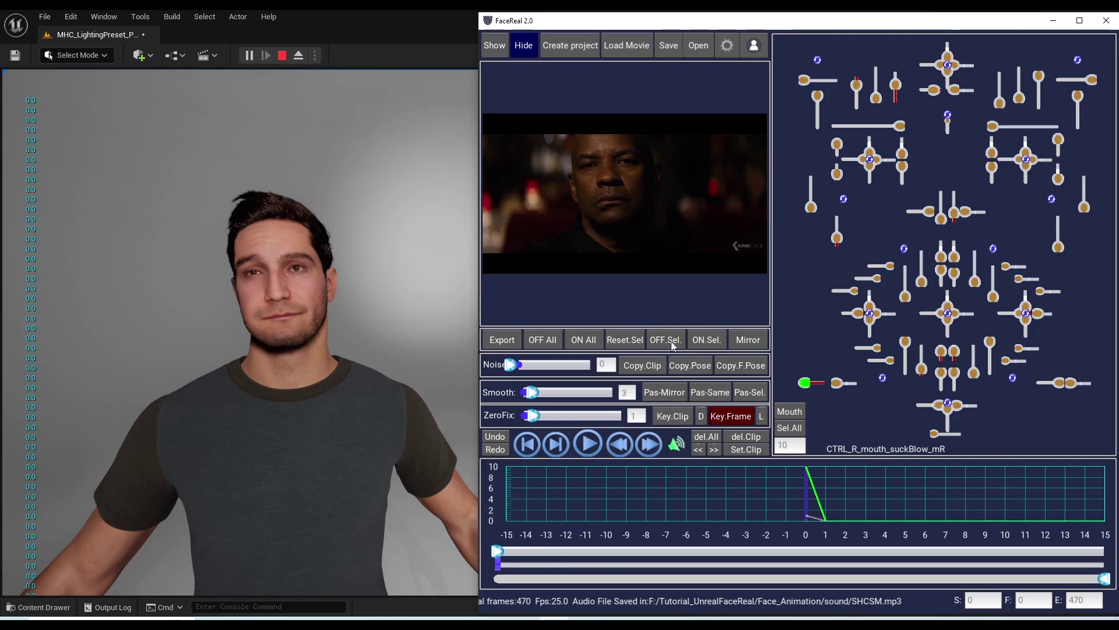
{"action": "left_click", "coordinate": [673, 341]}
{"action": "left_click", "coordinate": [698, 340]}
Scrub the timeline to about frame 12 and back to frame 1, and step through individual frames forward and backward
{"action": "left_click_drag", "start_coordinate": [612, 503], "coordinate": [722, 508]}
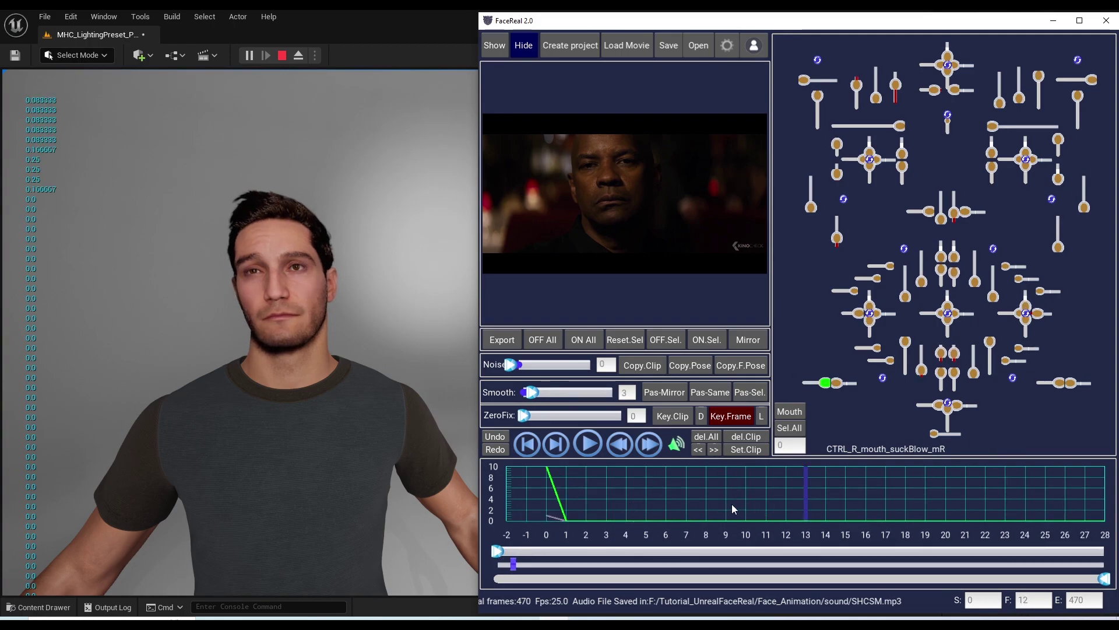
{"action": "left_click_drag", "start_coordinate": [872, 507], "coordinate": [660, 501]}
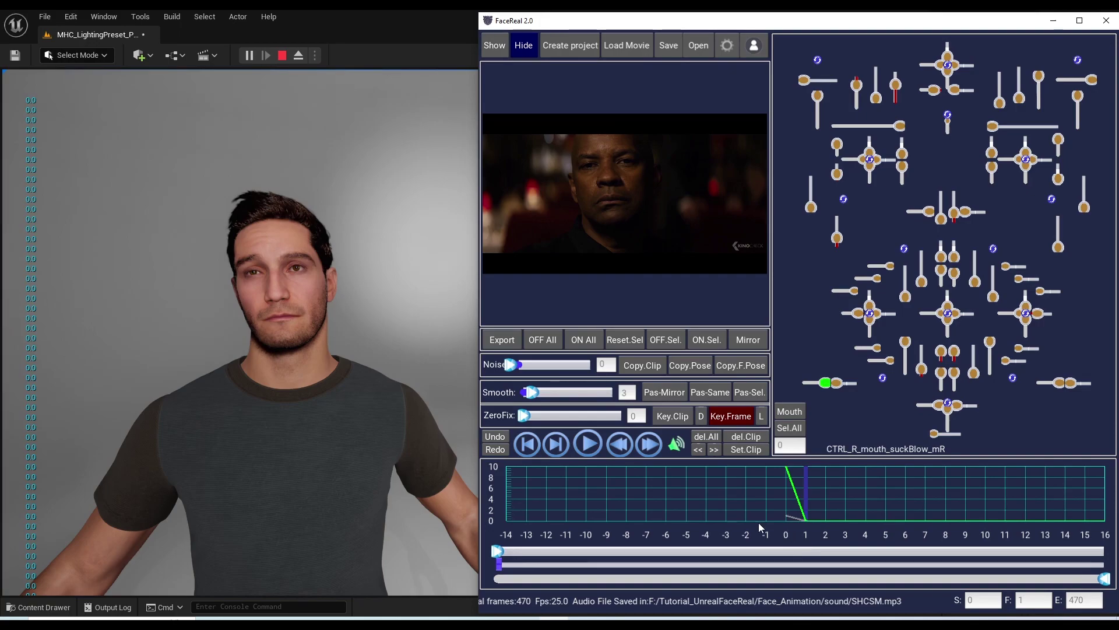
{"action": "left_click", "coordinate": [650, 449]}
{"action": "left_click", "coordinate": [649, 449]}
{"action": "left_click", "coordinate": [649, 449]}
{"action": "left_click", "coordinate": [649, 449]}
{"action": "left_click", "coordinate": [650, 449]}
{"action": "left_click", "coordinate": [649, 449]}
{"action": "left_click", "coordinate": [649, 449]}
{"action": "left_click", "coordinate": [649, 449]}
{"action": "left_click", "coordinate": [626, 449]}
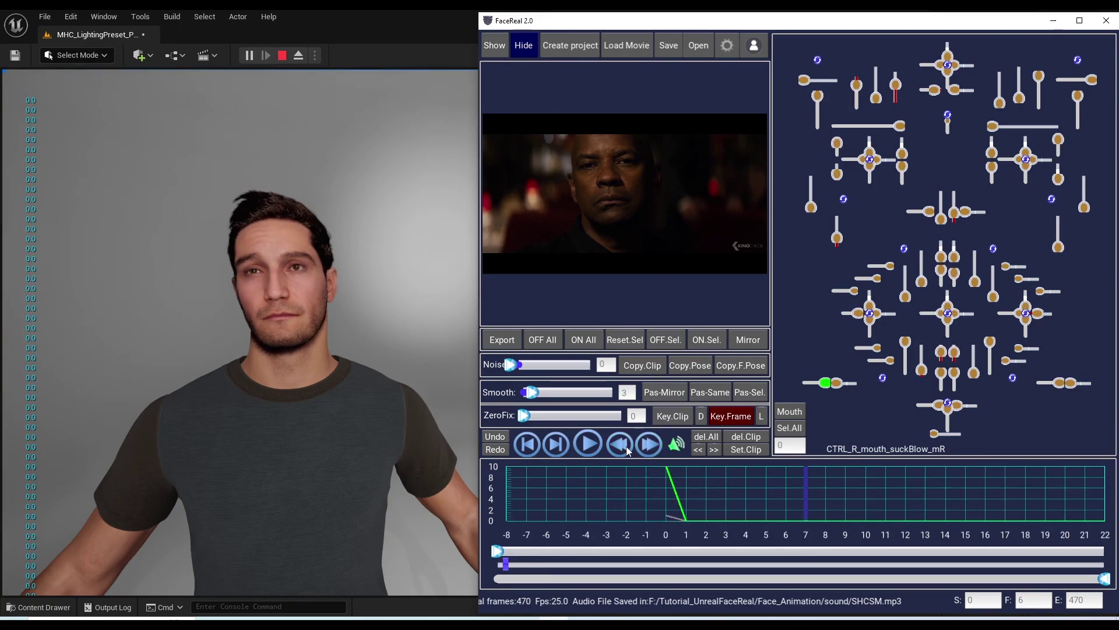
Play the animation from frame 55 and limit the playback range to frames 89 through 134
{"action": "left_click", "coordinate": [1031, 604]}
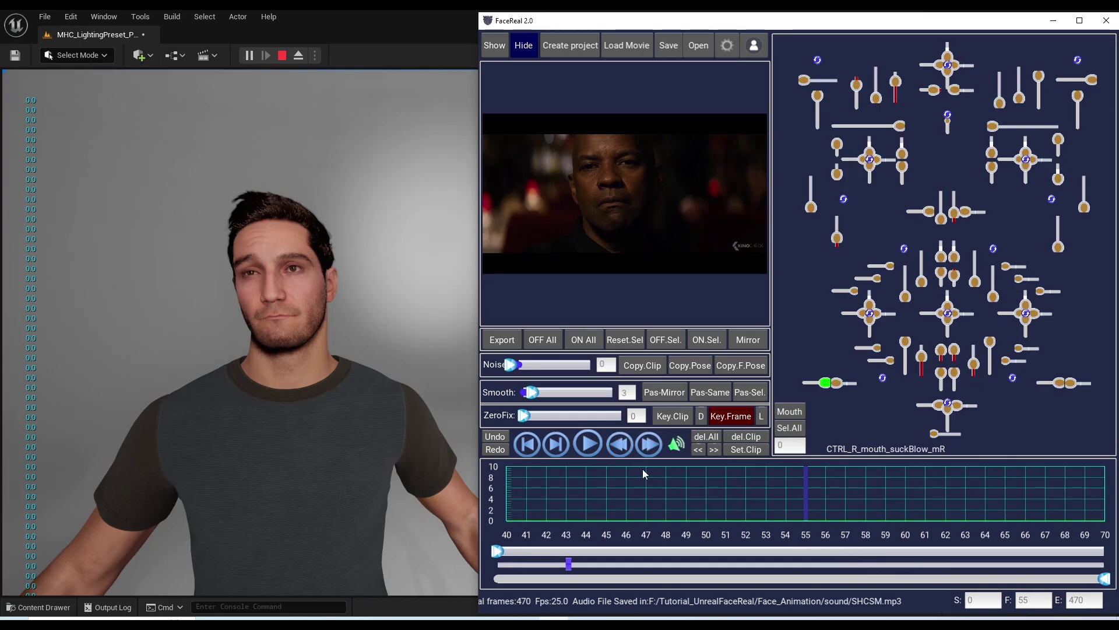
{"action": "left_click", "coordinate": [588, 444]}
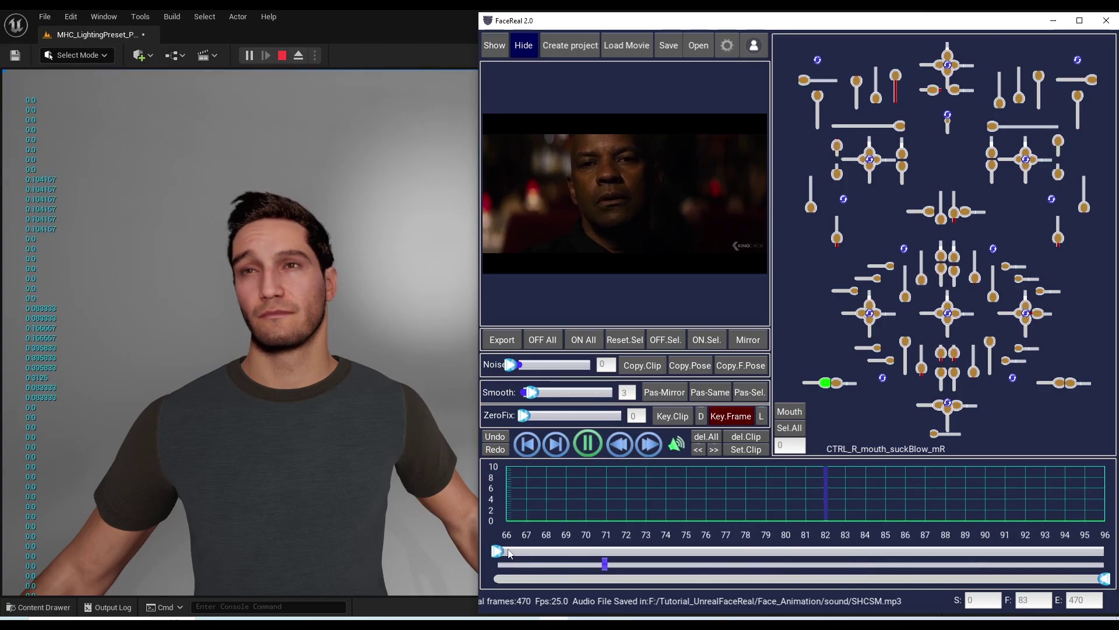
{"action": "mouse_move", "coordinate": [506, 551]}
{"action": "left_mouse_down"}
{"action": "mouse_move", "coordinate": [673, 551]}
{"action": "mouse_move", "coordinate": [611, 555]}
{"action": "left_mouse_up"}
{"action": "left_click_drag", "start_coordinate": [753, 583], "coordinate": [669, 588]}
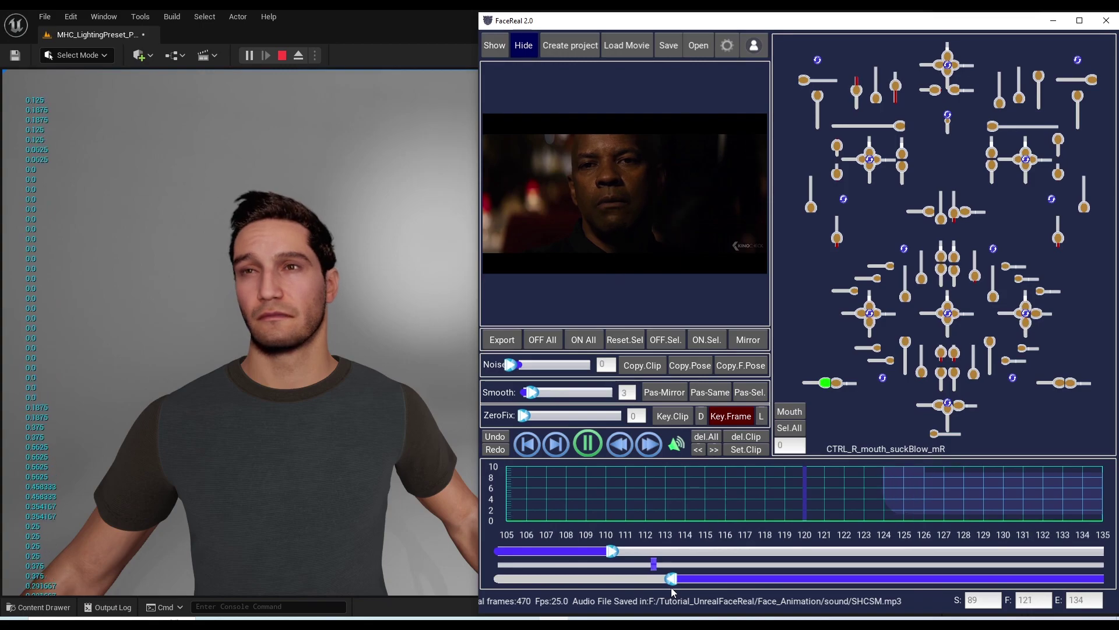
Set the playback range to frames 76 through 85, pause playback, and widen the range to frames 75 through 93
{"action": "left_click", "coordinate": [979, 604]}
{"action": "type", "text": "76"}
{"action": "left_click", "coordinate": [1077, 600]}
{"action": "type", "text": "85"}
{"action": "key", "text": "Return"}
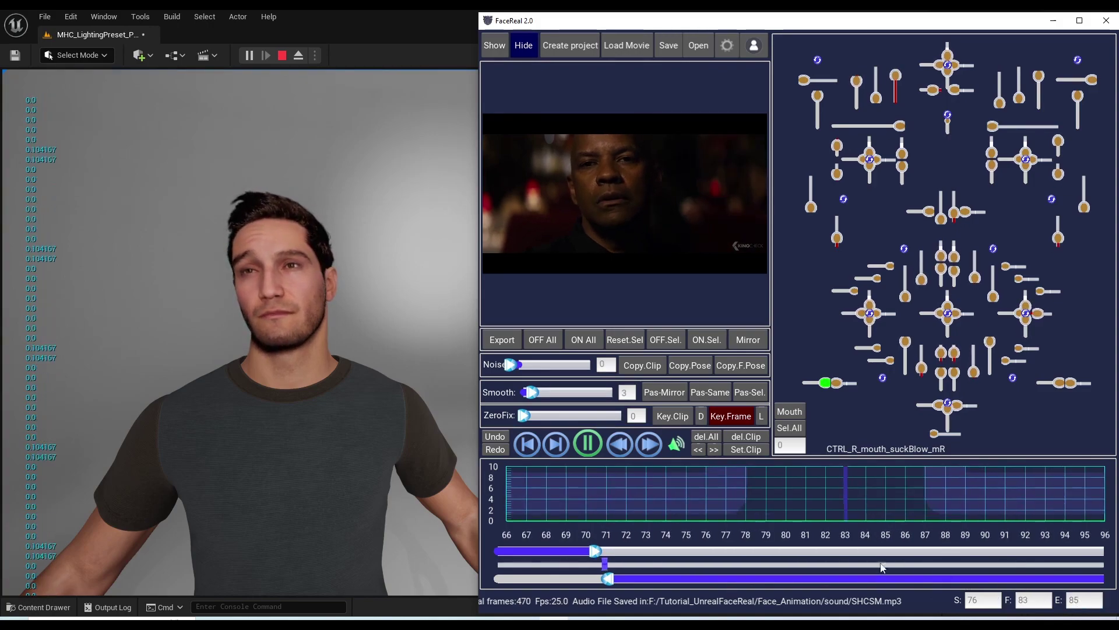
{"action": "left_click", "coordinate": [585, 451]}
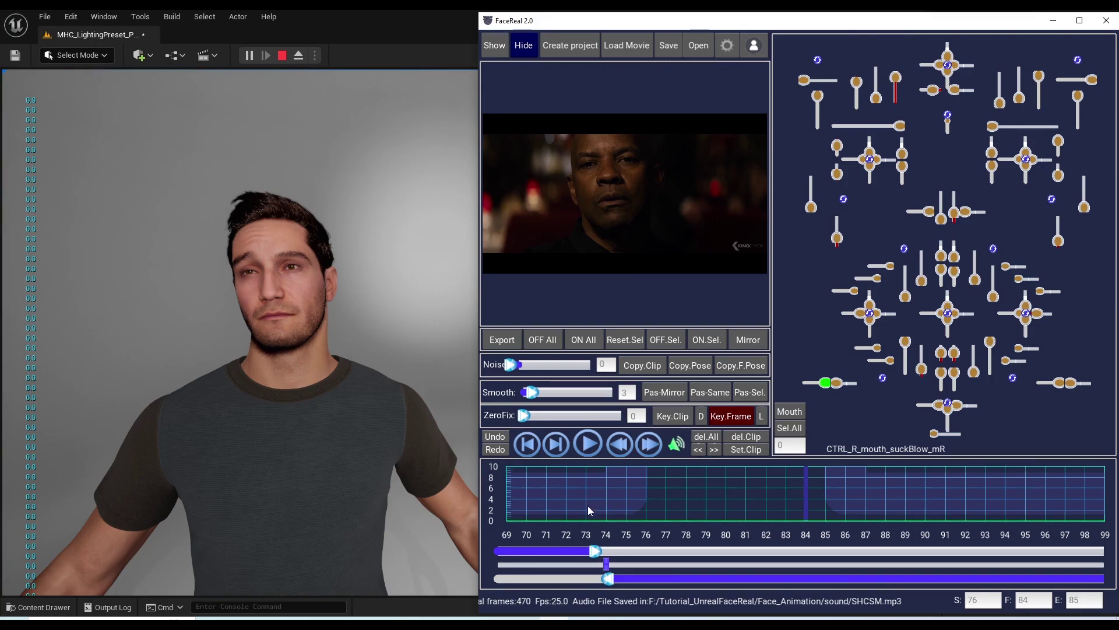
{"action": "mouse_move", "coordinate": [594, 551]}
{"action": "left_mouse_down"}
{"action": "mouse_move", "coordinate": [566, 550]}
{"action": "mouse_move", "coordinate": [594, 552]}
{"action": "mouse_move", "coordinate": [630, 585]}
{"action": "left_mouse_up"}
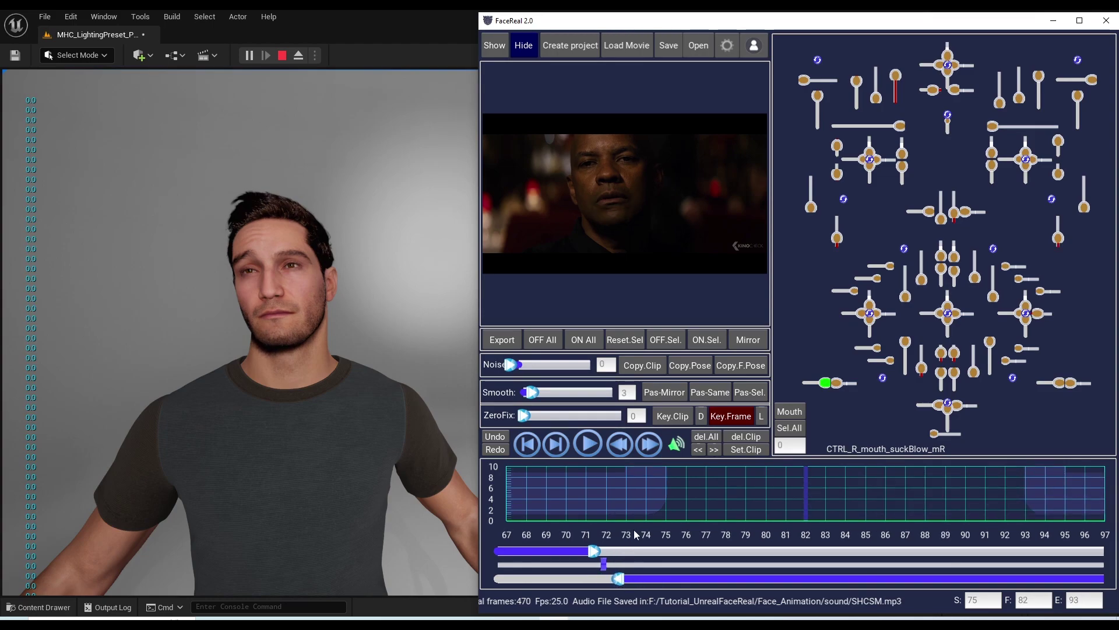
Mark a clip on the timeline from frame 82 to frame 87
{"action": "left_click", "coordinate": [844, 492]}
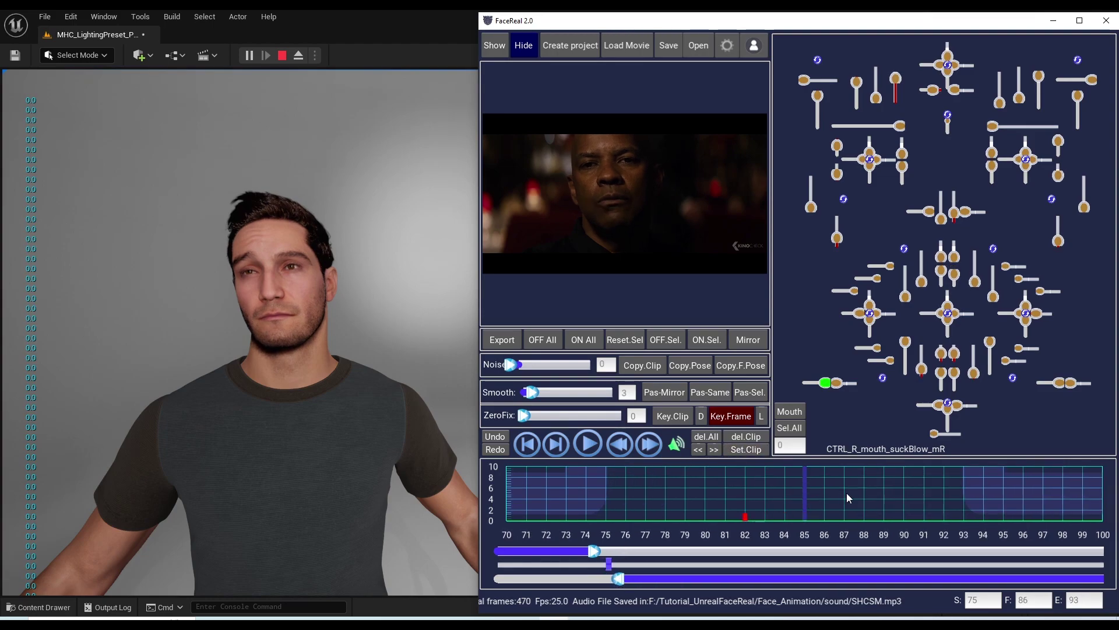
{"action": "left_click", "coordinate": [851, 491]}
{"action": "left_click", "coordinate": [757, 450]}
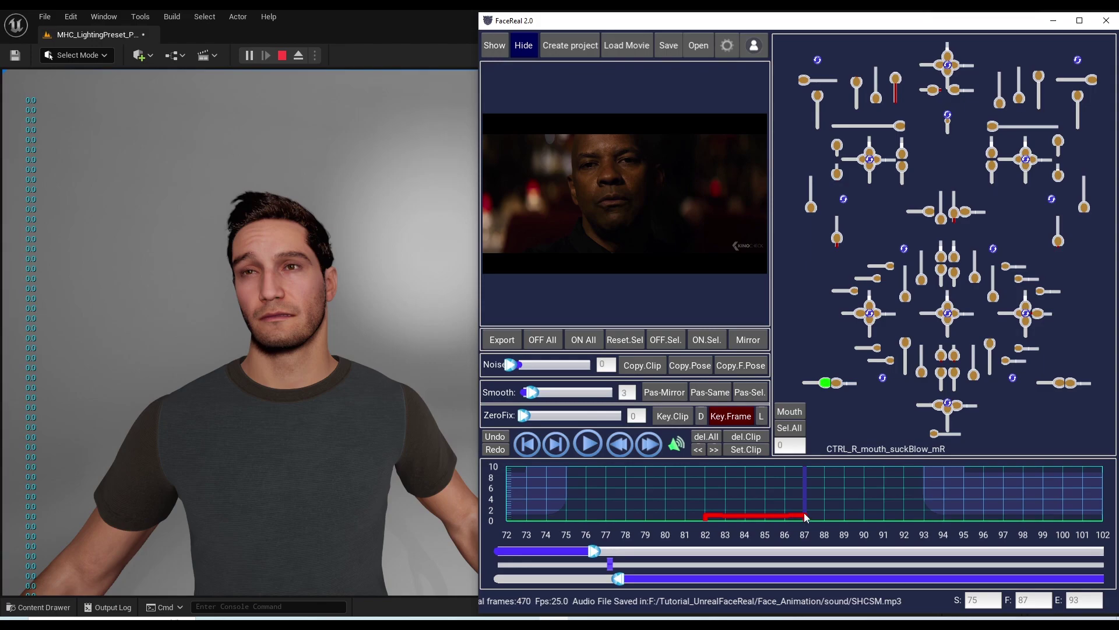
{"action": "mouse_move", "coordinate": [800, 499]}
{"action": "left_mouse_down"}
{"action": "mouse_move", "coordinate": [769, 495]}
{"action": "mouse_move", "coordinate": [787, 508]}
{"action": "left_mouse_up"}
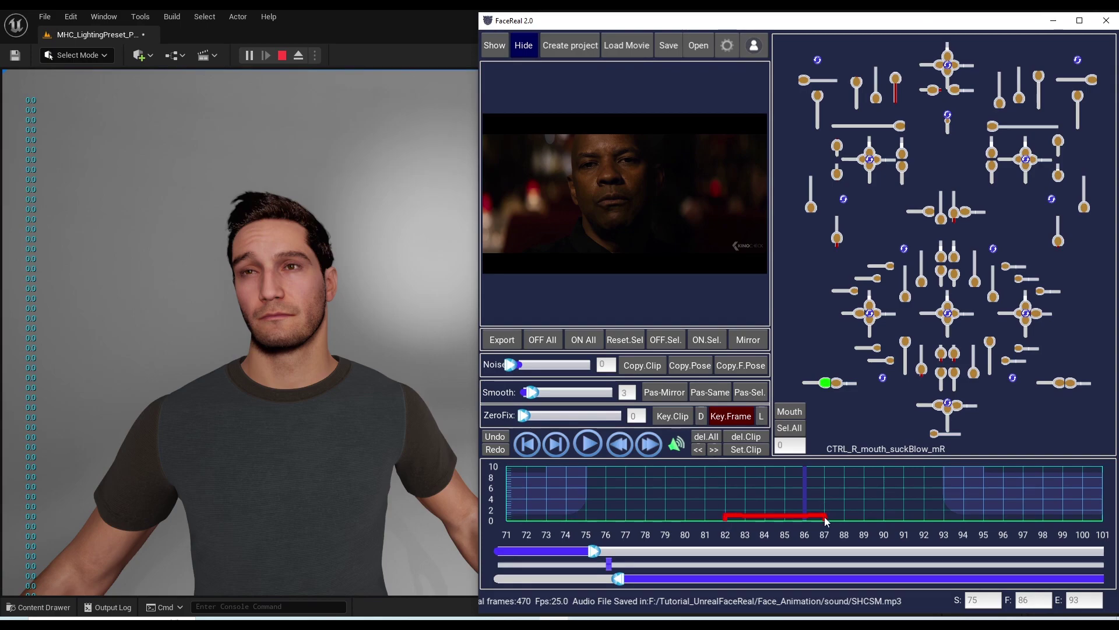
Move the range start to frame 85, key the right mouth suck/blow control to 6 in Key.Clip mode, and return the start to frame 75
{"action": "left_click_drag", "start_coordinate": [594, 555], "coordinate": [608, 554]}
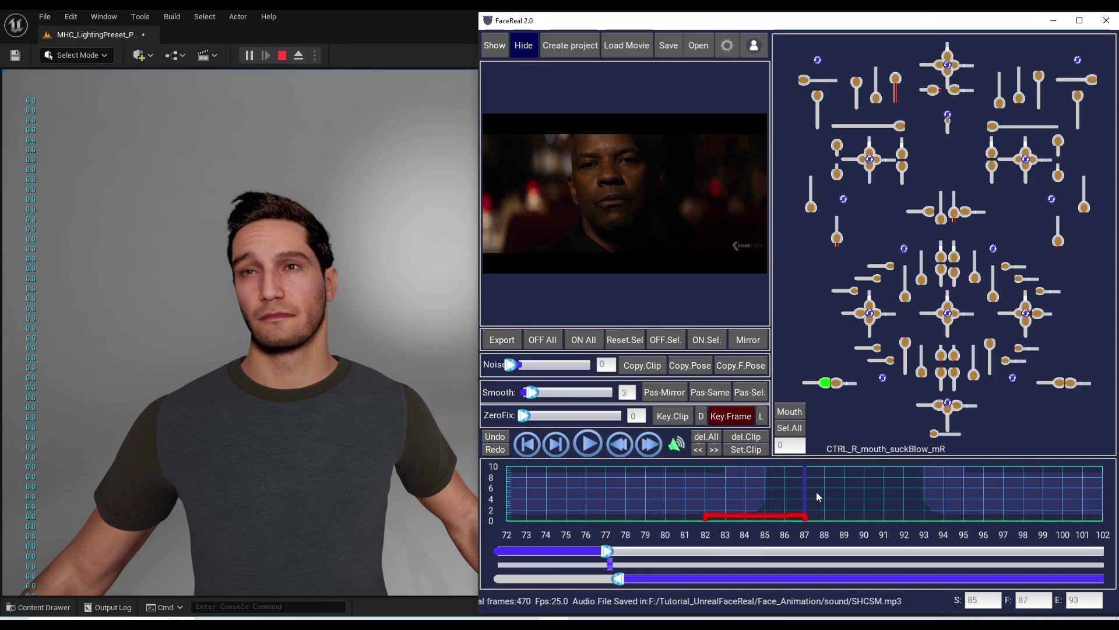
{"action": "left_click", "coordinate": [672, 417]}
{"action": "left_click_drag", "start_coordinate": [825, 382], "coordinate": [810, 382]}
{"action": "left_click_drag", "start_coordinate": [608, 556], "coordinate": [593, 552]}
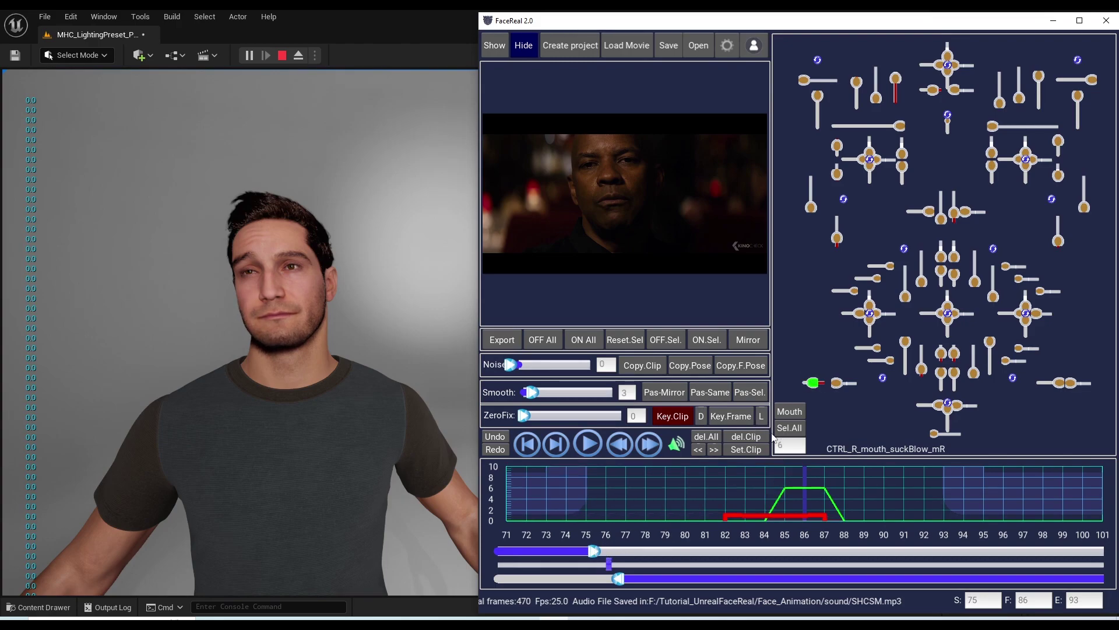
Push the right mouth suck/blow control further outward and open the jaw to 5 across the playback range
{"action": "left_click_drag", "start_coordinate": [816, 383], "coordinate": [801, 383]}
{"action": "left_click_drag", "start_coordinate": [948, 403], "coordinate": [954, 460]}
{"action": "scroll", "coordinate": [818, 492], "scroll_direction": "down", "scroll_amount": 1}
{"action": "scroll", "coordinate": [819, 491], "scroll_direction": "down", "scroll_amount": 2}
{"action": "scroll", "coordinate": [796, 490], "scroll_direction": "up", "scroll_amount": 3}
{"action": "left_click_drag", "start_coordinate": [947, 403], "coordinate": [949, 443]}
Mark a second clip on the timeline from frame 89 to frame 92
{"action": "left_click", "coordinate": [811, 488]}
{"action": "scroll", "coordinate": [805, 506], "scroll_direction": "up", "scroll_amount": 1}
{"action": "scroll", "coordinate": [807, 506], "scroll_direction": "down", "scroll_amount": 1}
{"action": "left_click", "coordinate": [744, 450]}
{"action": "scroll", "coordinate": [820, 493], "scroll_direction": "down", "scroll_amount": 3}
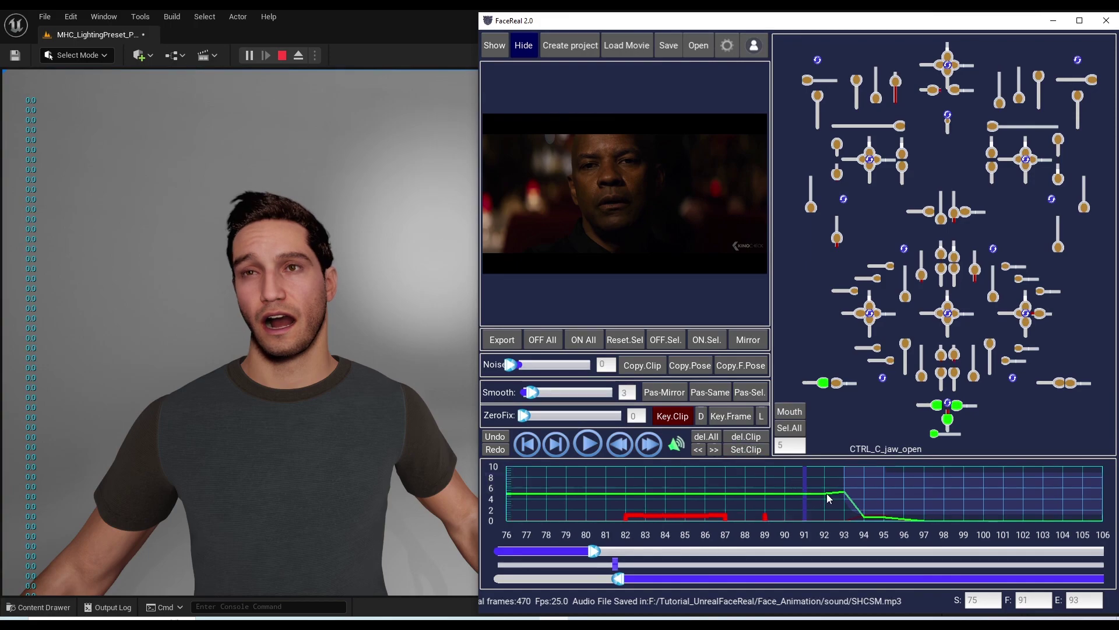
{"action": "left_click", "coordinate": [753, 450]}
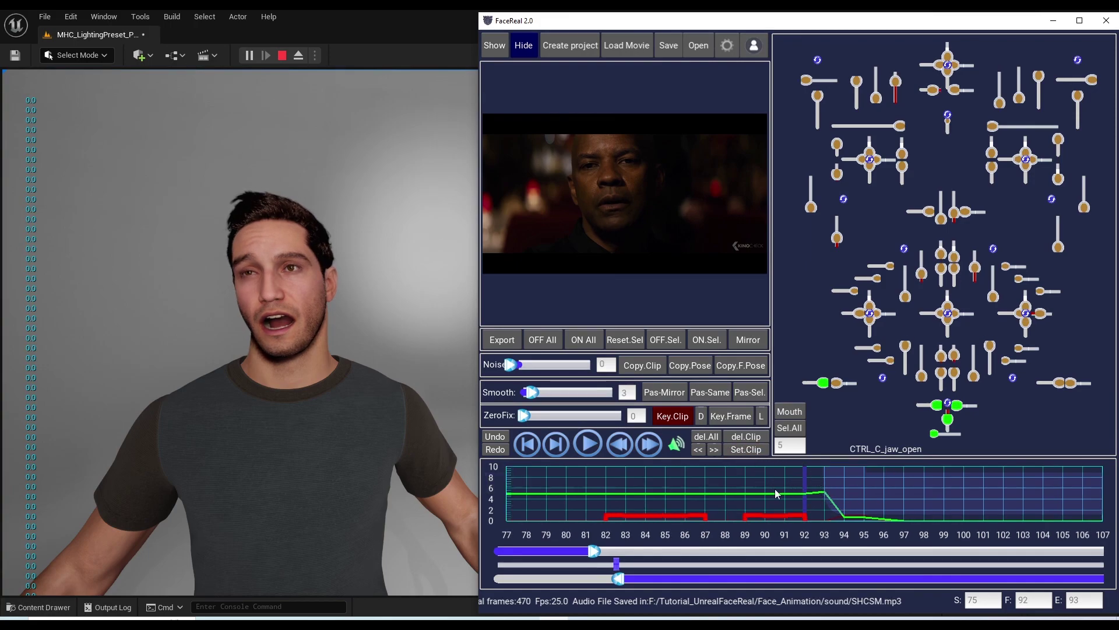
Mark an earlier clip on the timeline from frame 76 to frame 79
{"action": "scroll", "coordinate": [770, 500], "scroll_direction": "up", "scroll_amount": 17}
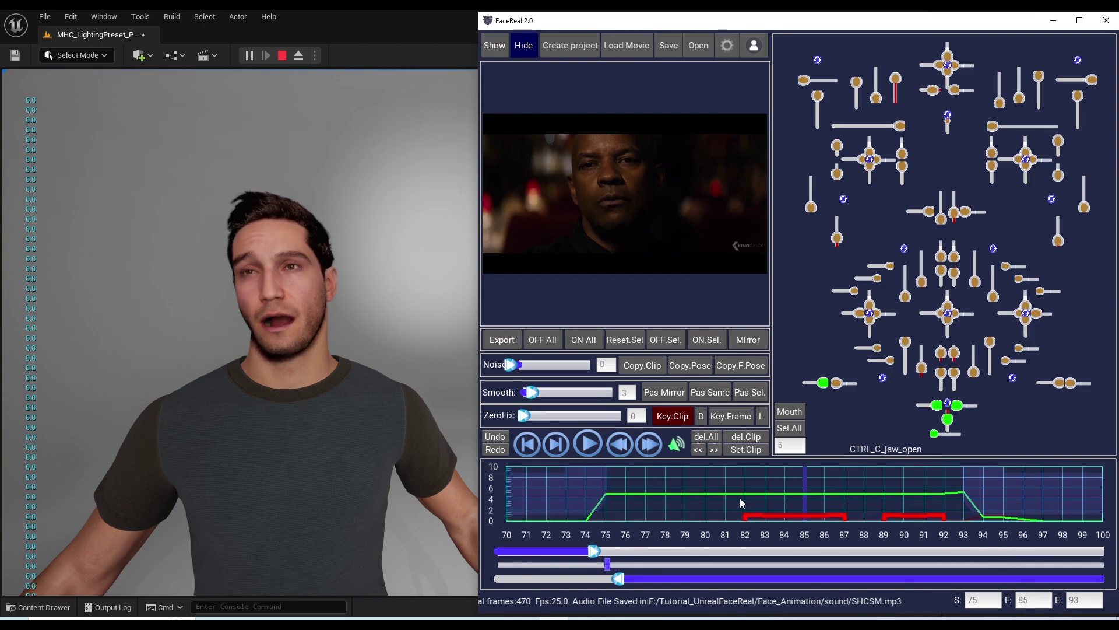
{"action": "scroll", "coordinate": [683, 493], "scroll_direction": "down", "scroll_amount": 1}
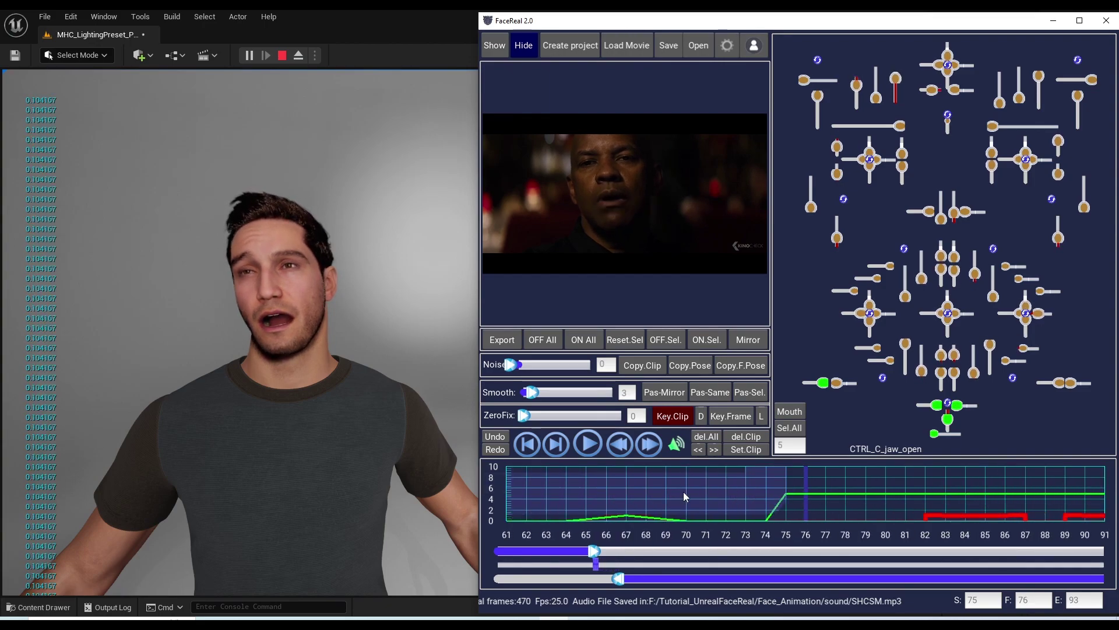
{"action": "left_click", "coordinate": [761, 451]}
{"action": "left_click_drag", "start_coordinate": [812, 498], "coordinate": [830, 496]}
{"action": "left_click", "coordinate": [763, 450]}
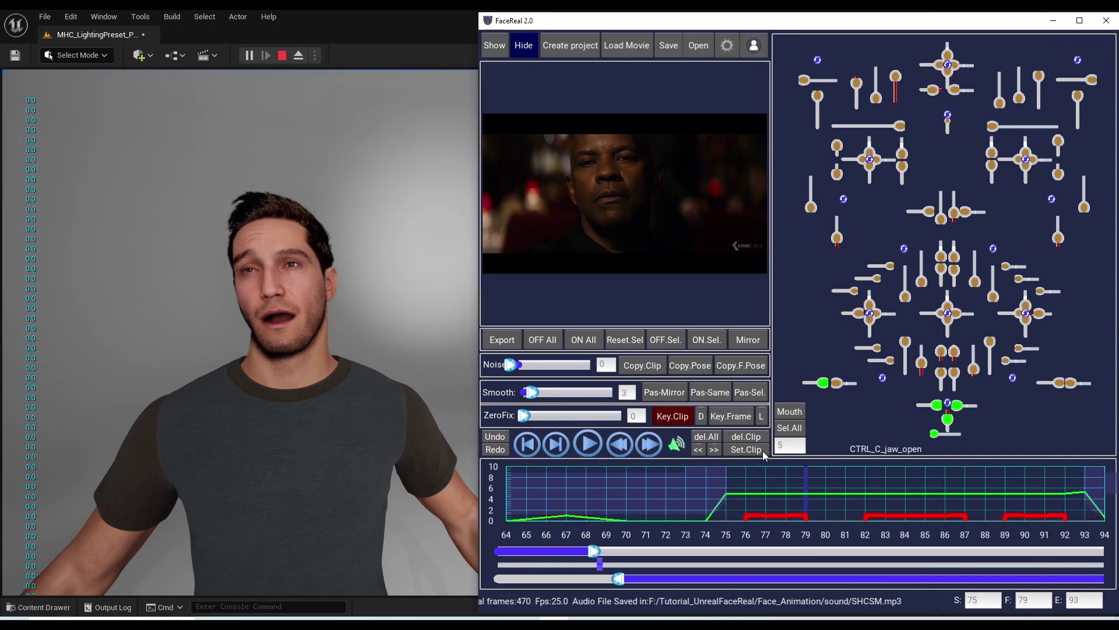
Jump forward through the marked clips and back again to check their positions on the timeline
{"action": "left_click", "coordinate": [714, 451]}
{"action": "left_click", "coordinate": [713, 451]}
{"action": "left_click", "coordinate": [714, 451]}
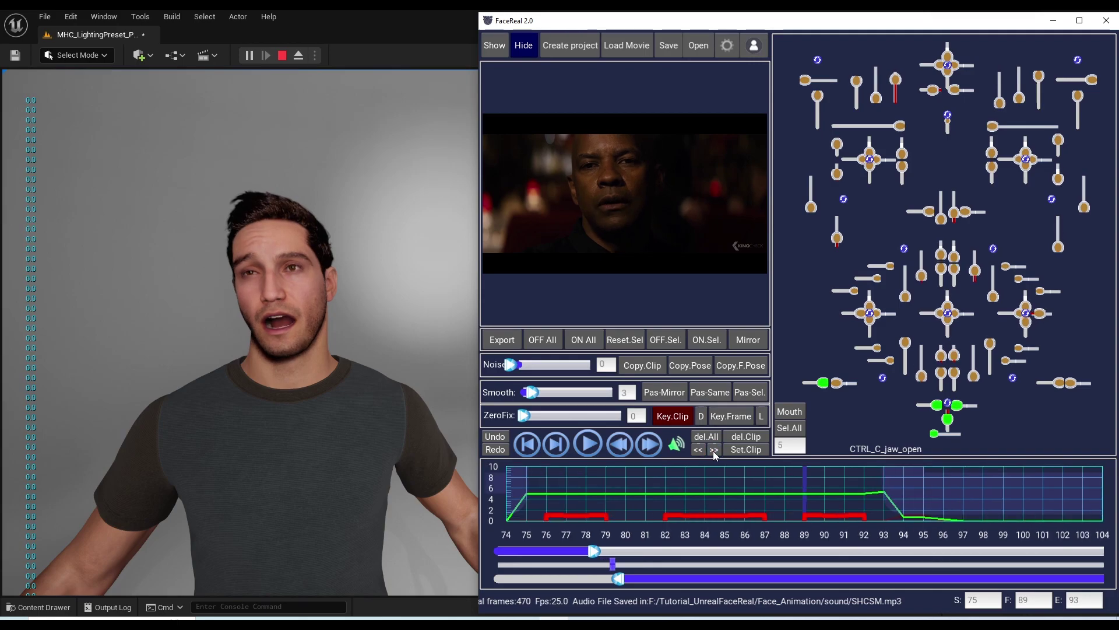
{"action": "left_click", "coordinate": [698, 450]}
{"action": "left_click", "coordinate": [698, 450]}
{"action": "left_click", "coordinate": [699, 450]}
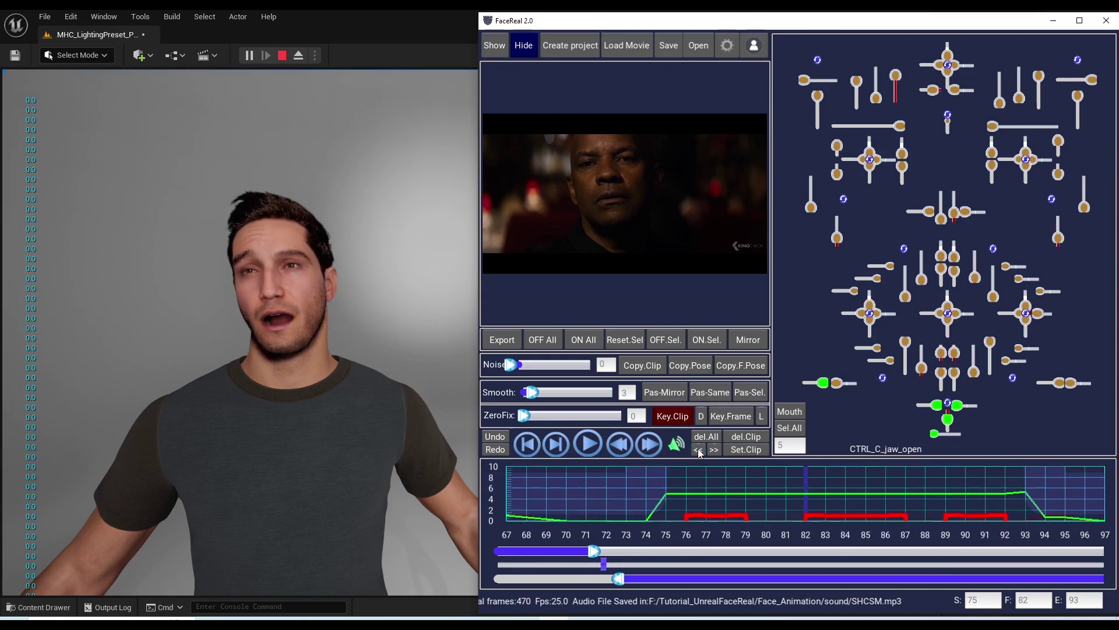
{"action": "left_click", "coordinate": [698, 450]}
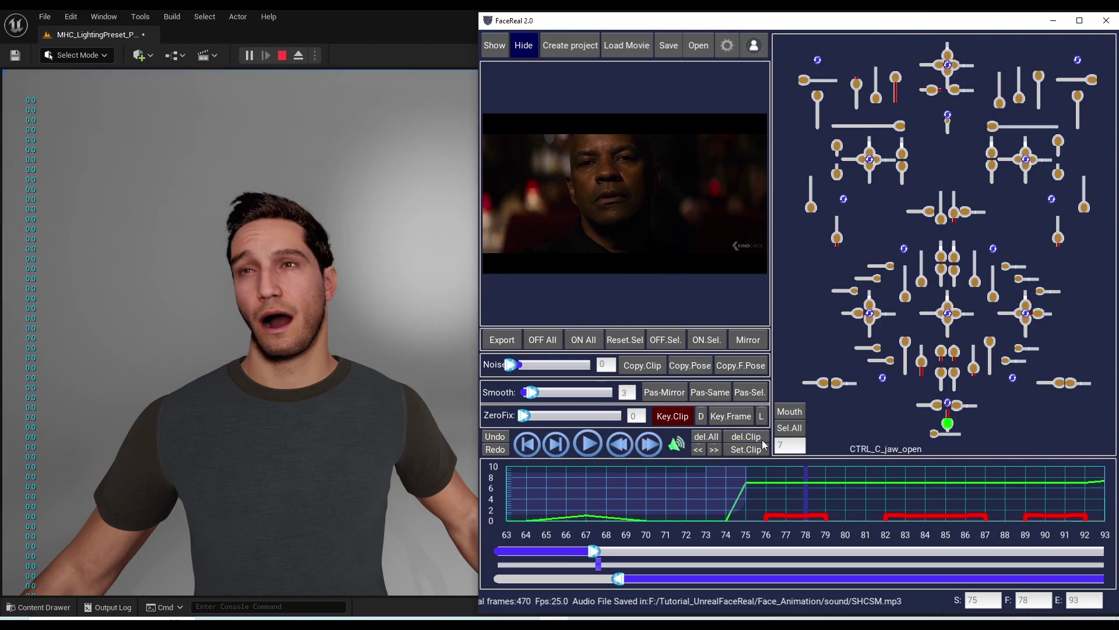
Delete the clips at frames 76–79 and 82–87 individually, and clear all remaining clips
{"action": "left_click", "coordinate": [759, 439]}
{"action": "left_click_drag", "start_coordinate": [814, 496], "coordinate": [847, 497]}
{"action": "scroll", "coordinate": [849, 500], "scroll_direction": "down", "scroll_amount": 1}
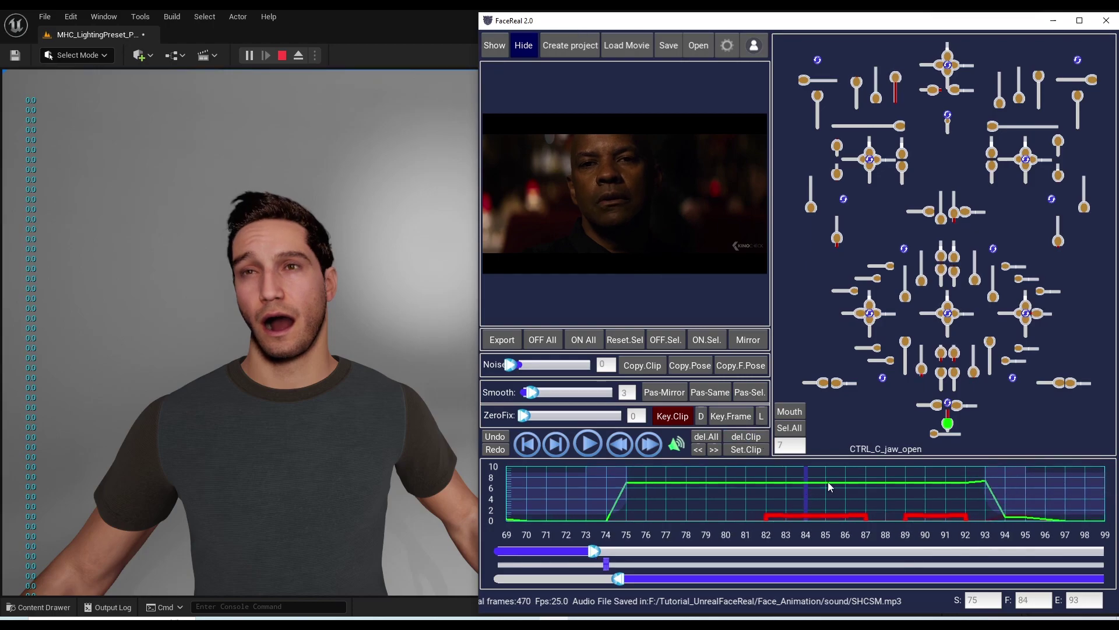
{"action": "left_click", "coordinate": [761, 437]}
{"action": "left_click", "coordinate": [713, 440]}
Mark new clips on the timeline from frame 78 to 83 and from frame 86 to 90
{"action": "left_click_drag", "start_coordinate": [809, 509], "coordinate": [869, 501]}
{"action": "left_click", "coordinate": [746, 449]}
{"action": "mouse_move", "coordinate": [775, 496]}
{"action": "left_mouse_down"}
{"action": "mouse_move", "coordinate": [731, 494]}
{"action": "mouse_move", "coordinate": [827, 497]}
{"action": "left_mouse_up"}
{"action": "left_click", "coordinate": [754, 452]}
{"action": "left_click", "coordinate": [753, 453]}
{"action": "left_click", "coordinate": [750, 451]}
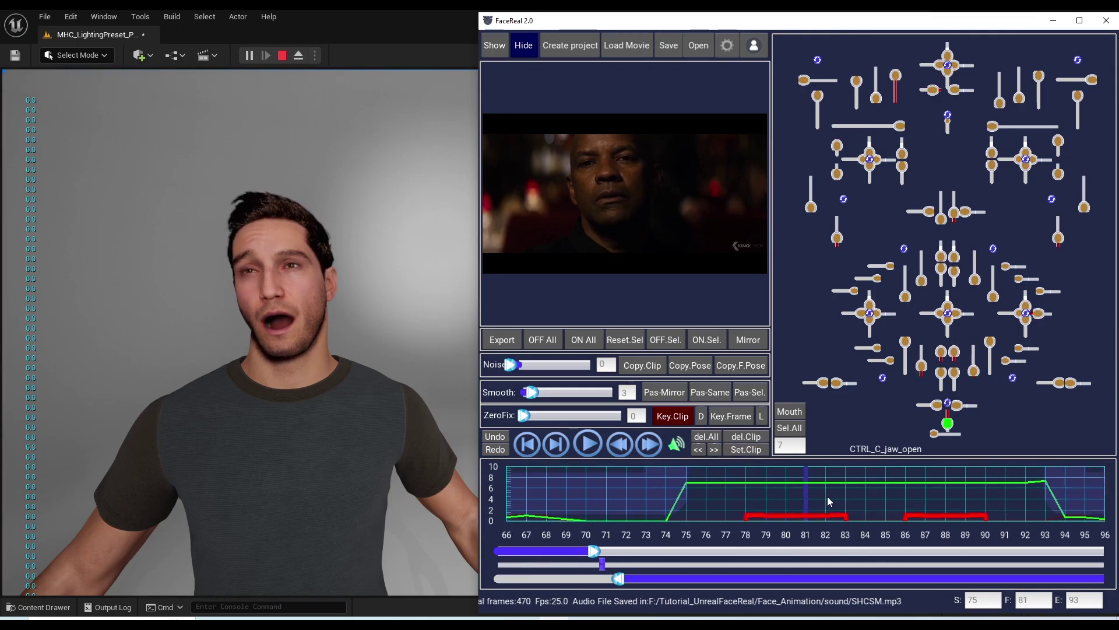
Set CTRL_C_jaw_open to 2 across the clip at frames 78–83, and delete that clip
{"action": "left_click_drag", "start_coordinate": [947, 423], "coordinate": [947, 413]}
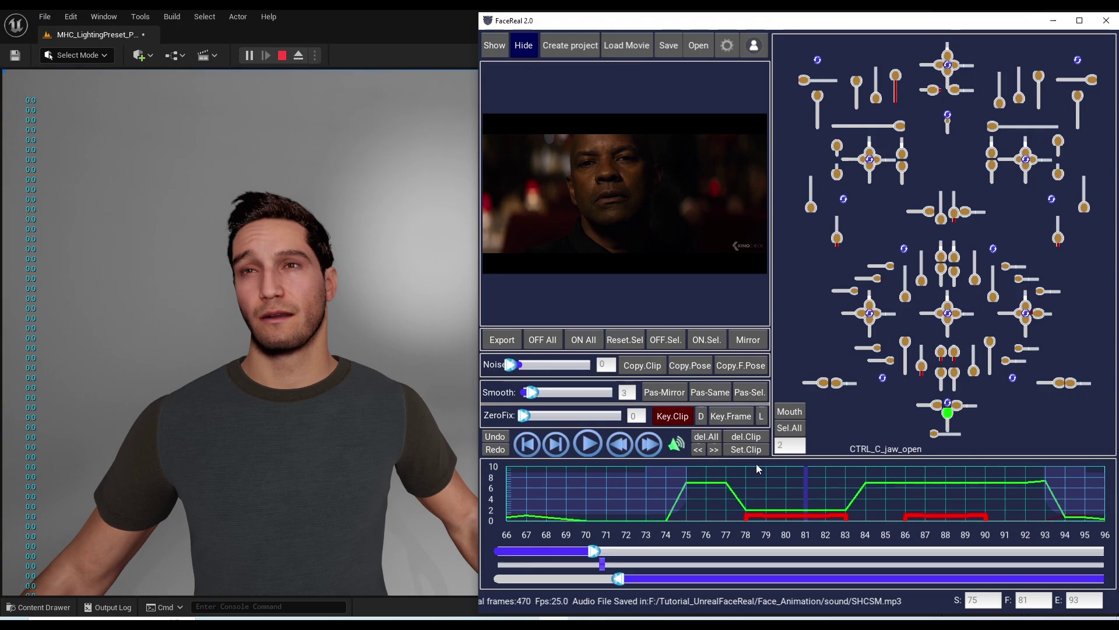
{"action": "left_click", "coordinate": [751, 436]}
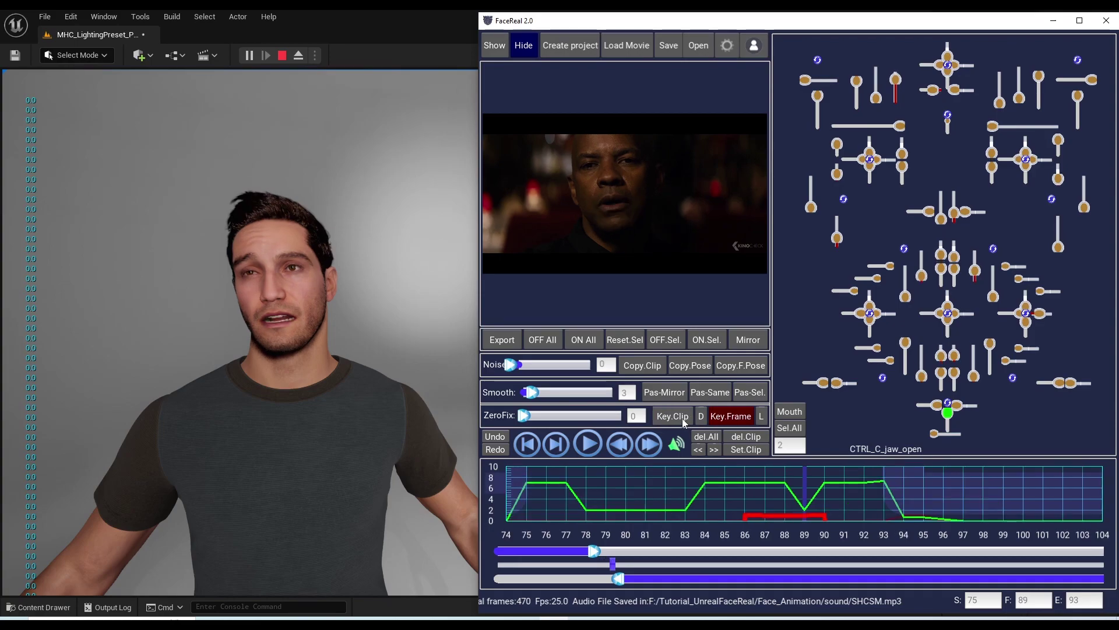
Switch to clip keying and raise the CTRL_R_jaw_ChinRaiseD curve over the playback range to 5.0 at frame 82
{"action": "left_click", "coordinate": [683, 418]}
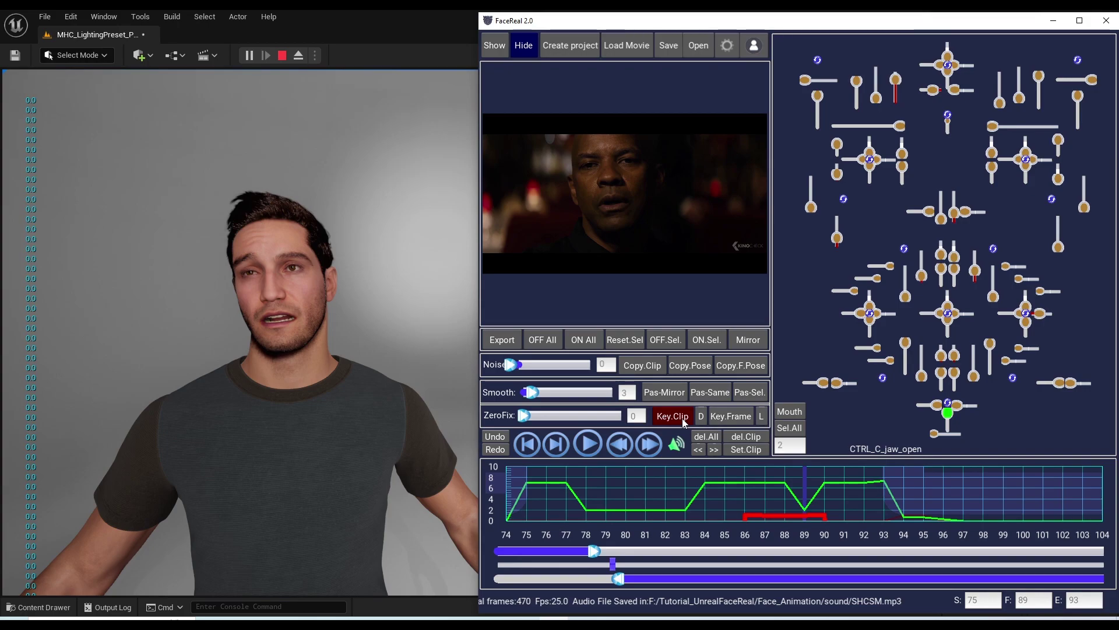
{"action": "left_click", "coordinate": [921, 367]}
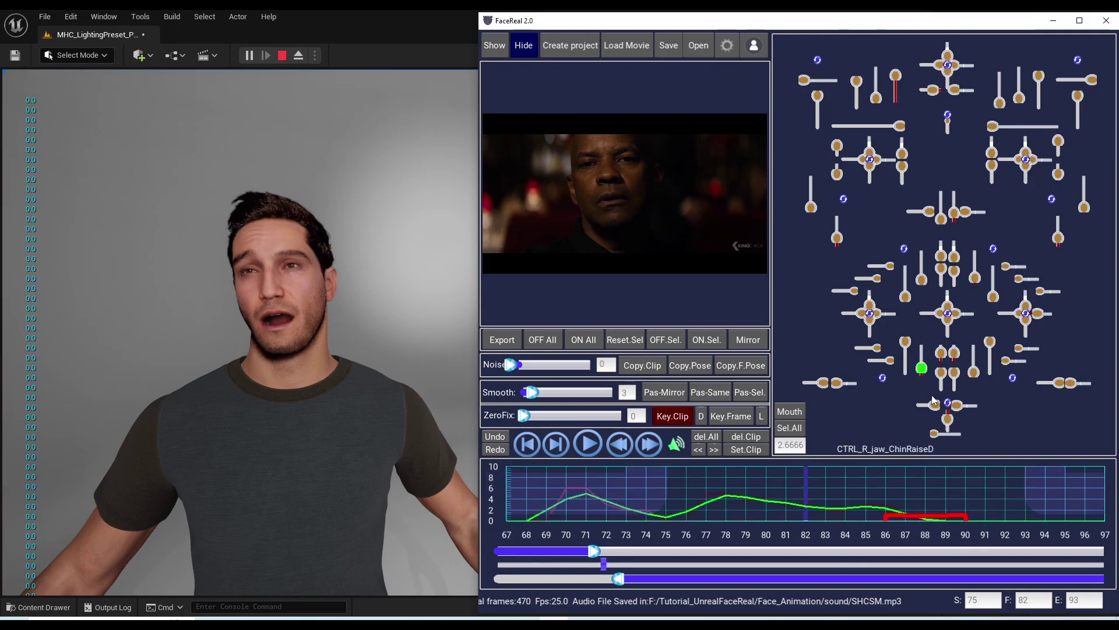
{"action": "left_click_drag", "start_coordinate": [923, 367], "coordinate": [927, 353]}
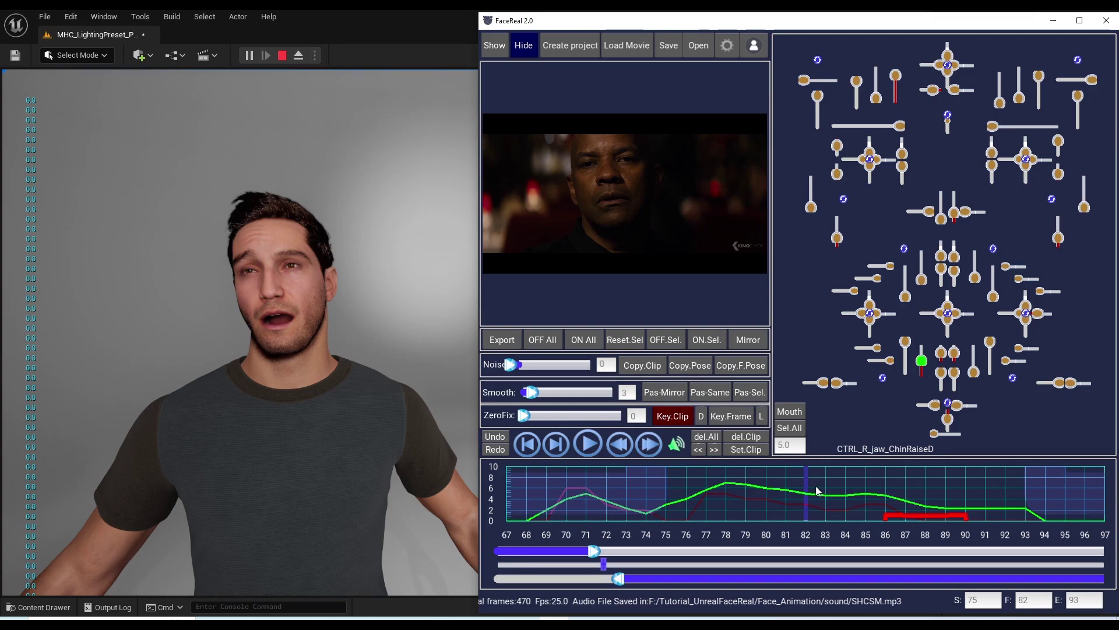
Move to frame 87 and raise CTRL_R_jaw_ChinRaiseD inside the clip at frames 86–90 to about 5.67
{"action": "key", "text": "Right"}
{"action": "key", "text": "Right"}
{"action": "key", "text": "Right"}
{"action": "key", "text": "Right"}
{"action": "key", "text": "Right"}
{"action": "left_click_drag", "start_coordinate": [921, 365], "coordinate": [919, 351]}
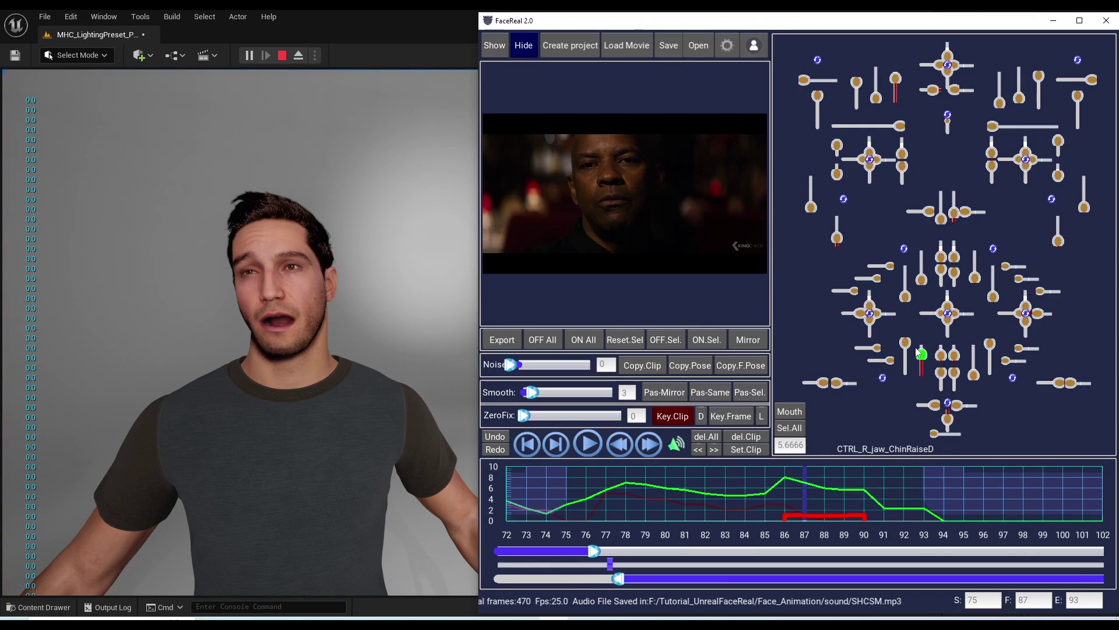
Enter a flat CTRL_R_jaw_ChinRaiseD value of 5 and then 2 for the clip at frames 86–90
{"action": "left_click", "coordinate": [789, 445]}
{"action": "type", "text": "7."}
{"action": "type", "text": "5"}
{"action": "key", "text": "Return"}
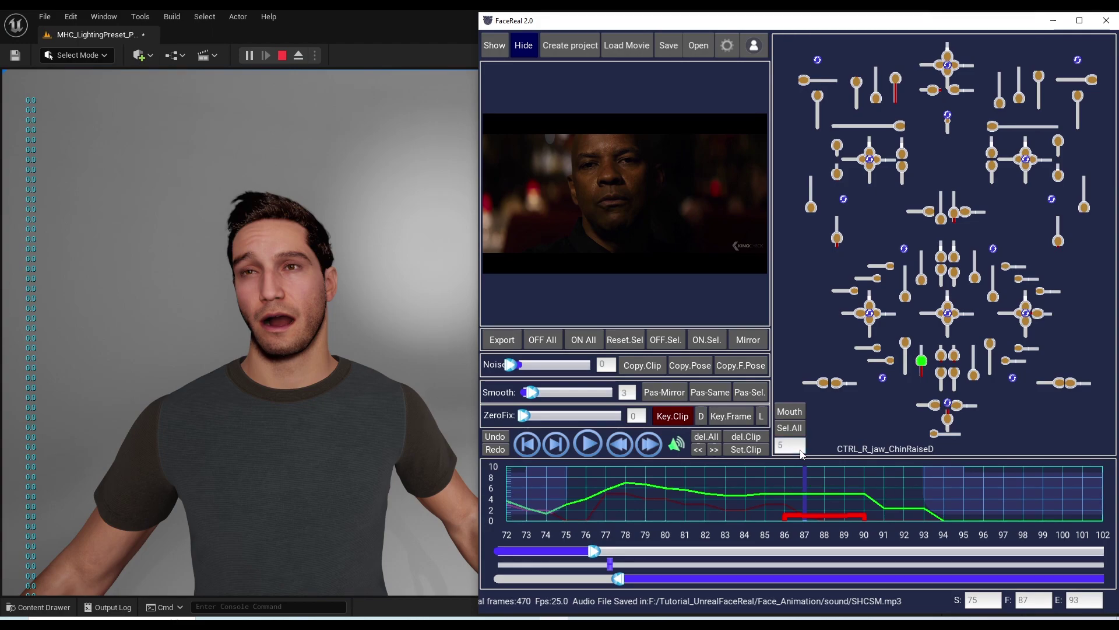
{"action": "left_click", "coordinate": [801, 452]}
{"action": "key", "text": "Delete"}
{"action": "type", "text": "2"}
{"action": "key", "text": "Return"}
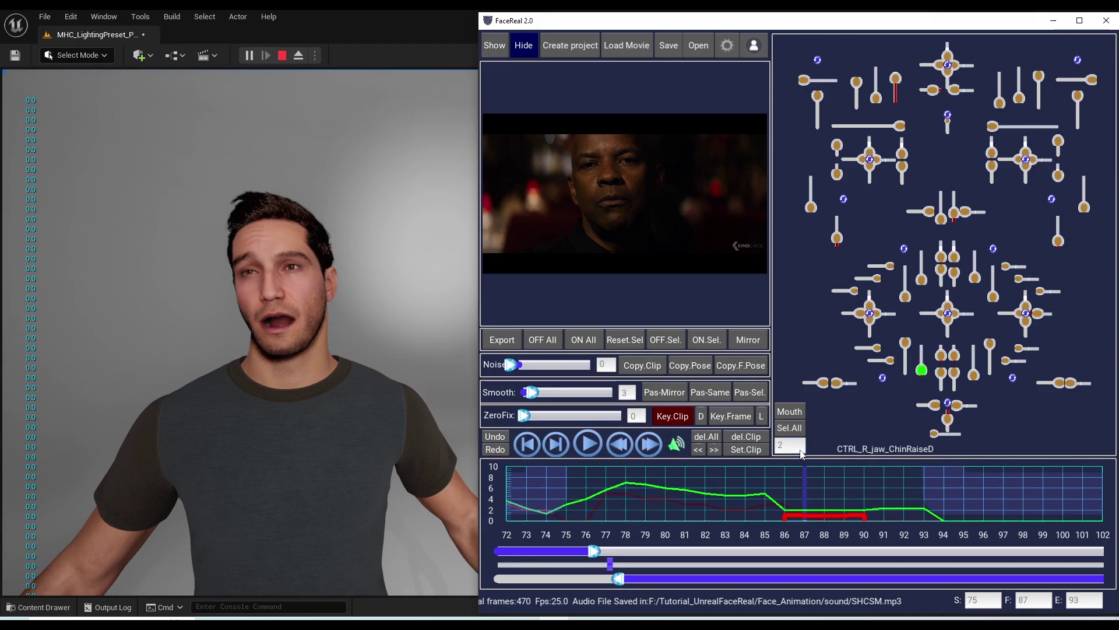
Go to frame 81, outside the clip, and set CTRL_R_jaw_ChinRaiseD to 6 for the whole playback range
{"action": "scroll", "coordinate": [773, 496], "scroll_direction": "up", "scroll_amount": 6}
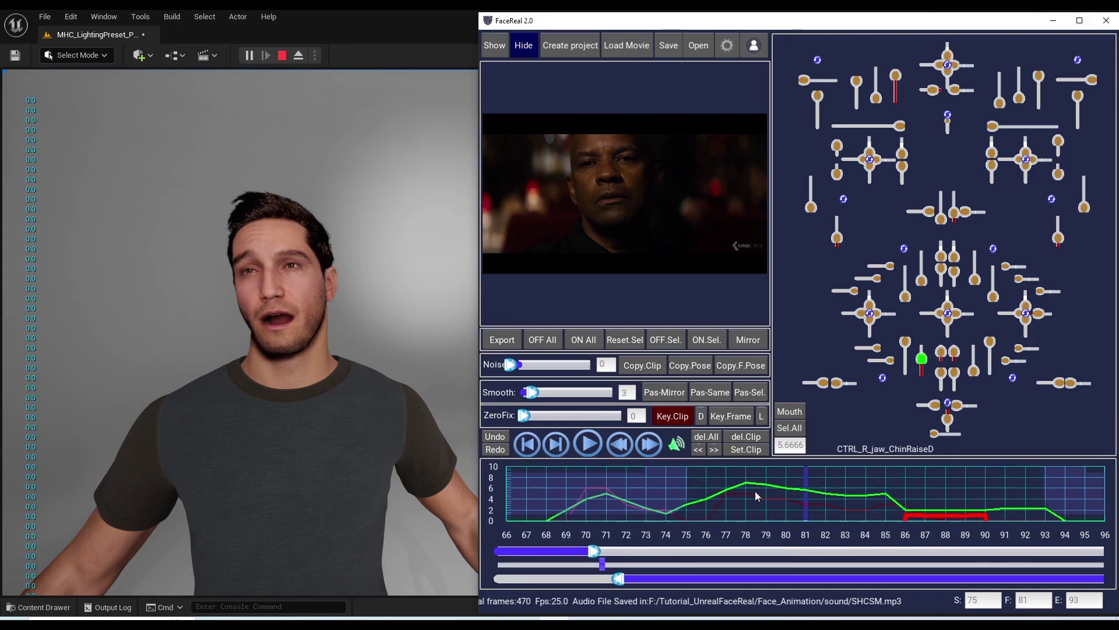
{"action": "left_click", "coordinate": [793, 450]}
{"action": "key", "text": "Delete"}
{"action": "key", "text": "Delete"}
{"action": "key", "text": "Delete"}
{"action": "key", "text": "Delete"}
{"action": "key", "text": "Delete"}
{"action": "key", "text": "Delete"}
{"action": "type", "text": "6"}
{"action": "key", "text": "Return"}
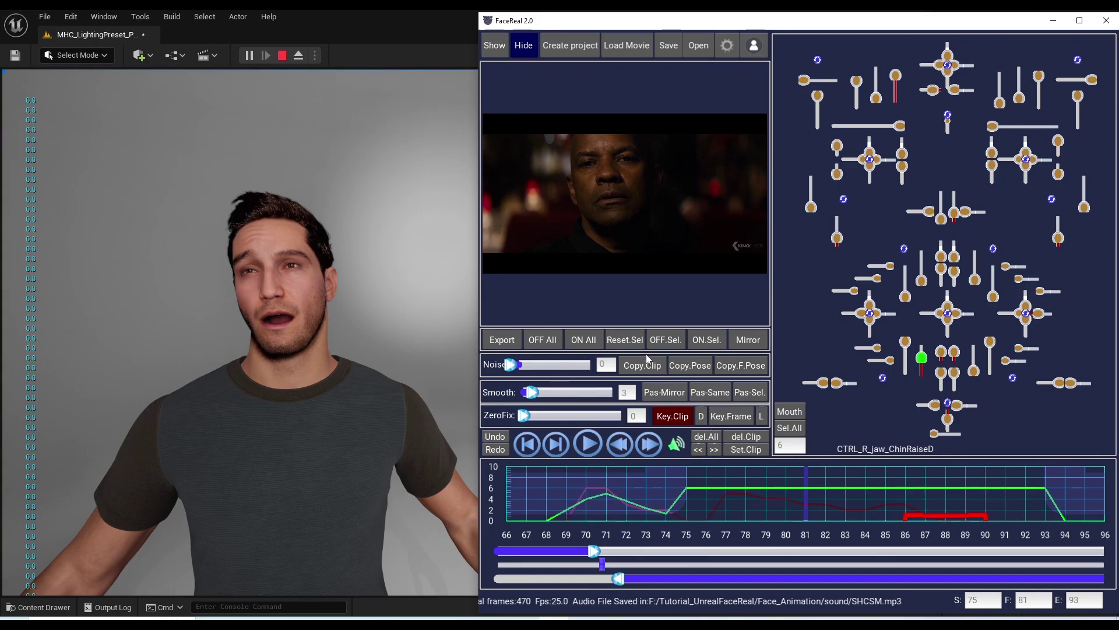
Reset CTRL_R_jaw_ChinRaiseD to its original curve, try raising it to 6.0 at frame 81, and reset it again
{"action": "left_click", "coordinate": [632, 341]}
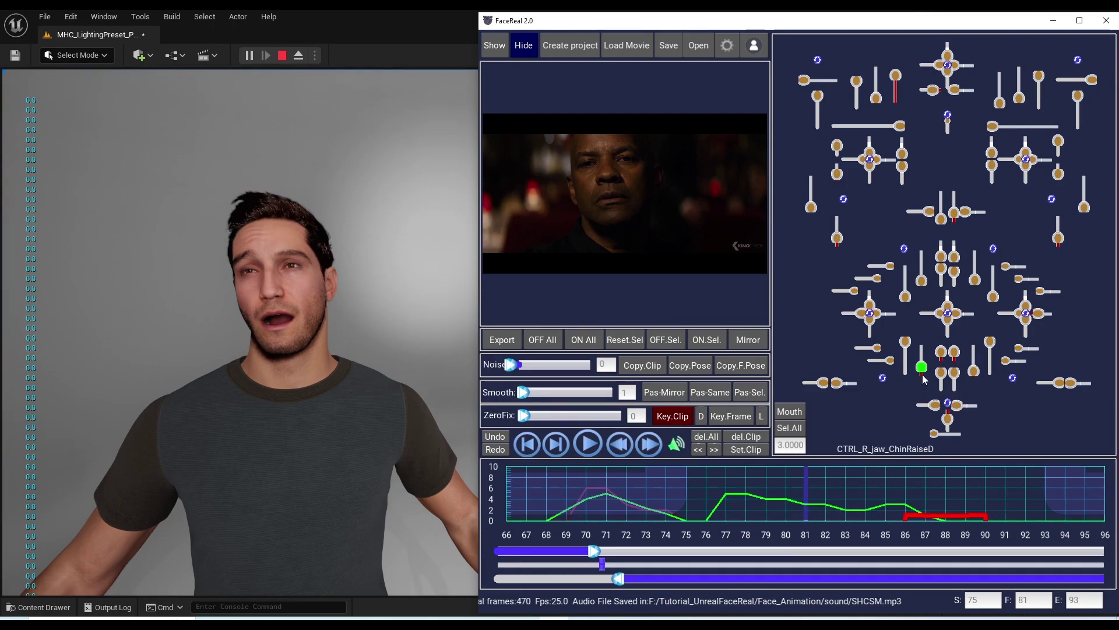
{"action": "left_click_drag", "start_coordinate": [921, 371], "coordinate": [924, 353]}
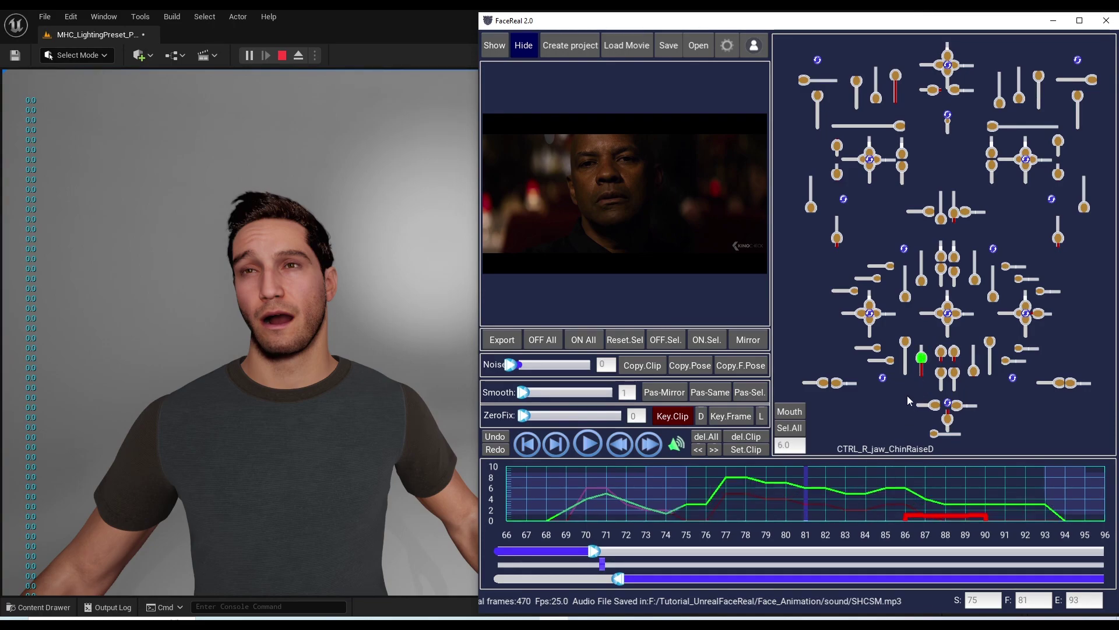
{"action": "left_click", "coordinate": [630, 342]}
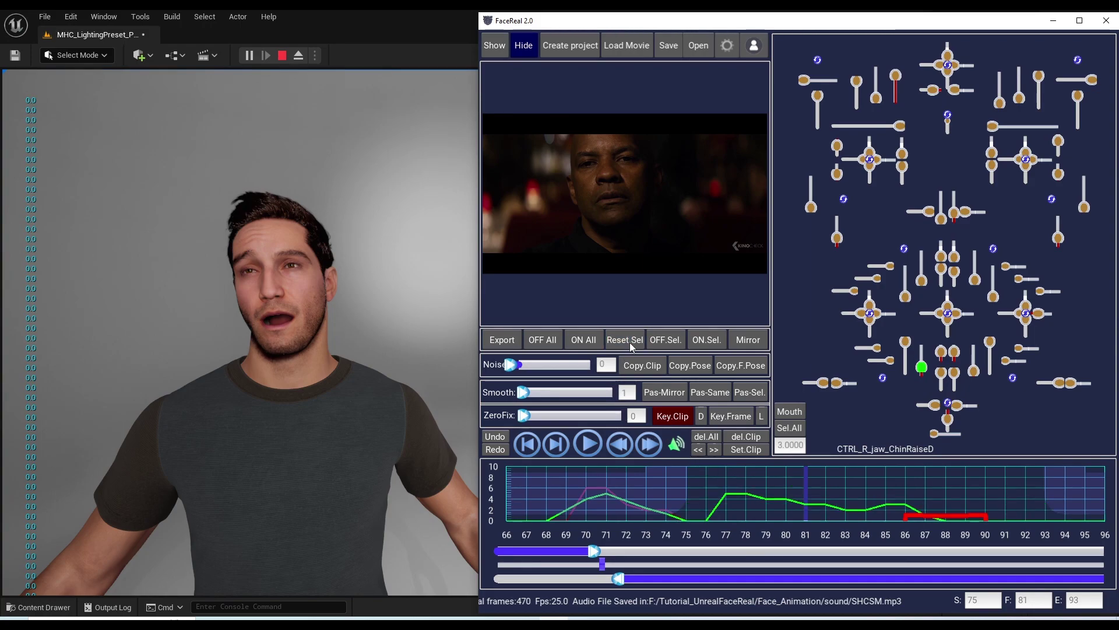
With frame keying, set CTRL_R_jaw_ChinRaiseD to 6 at frame 81, and draw a new freehand curve for it on the timeline
{"action": "left_click", "coordinate": [730, 417]}
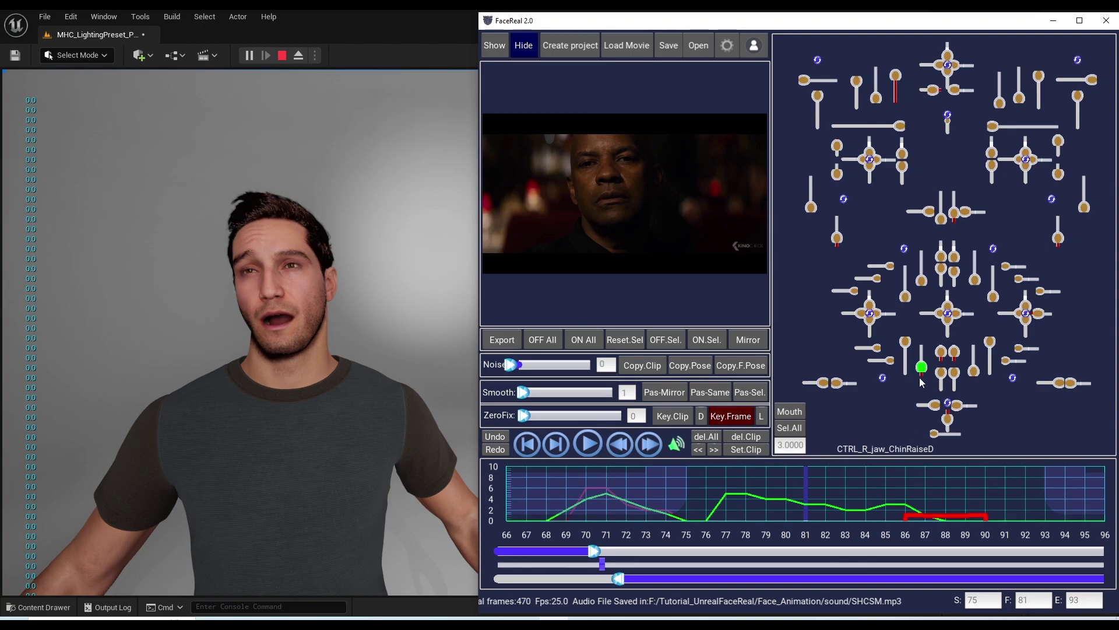
{"action": "mouse_move", "coordinate": [923, 371]}
{"action": "left_mouse_down"}
{"action": "mouse_move", "coordinate": [922, 348]}
{"action": "mouse_move", "coordinate": [922, 357]}
{"action": "left_mouse_up"}
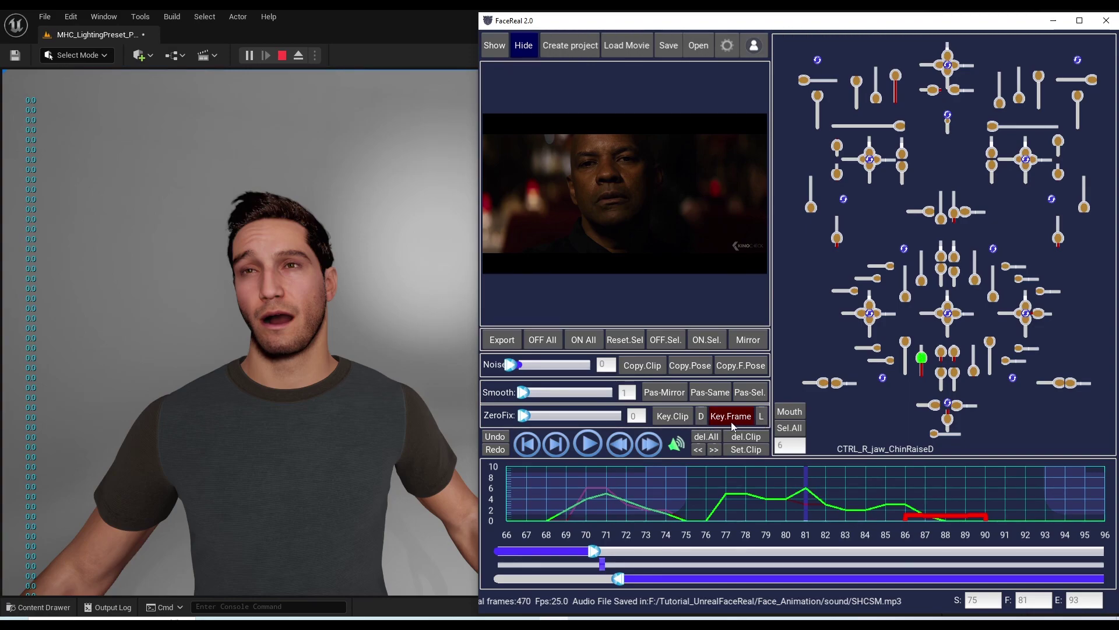
{"action": "left_click", "coordinate": [701, 416]}
{"action": "mouse_move", "coordinate": [807, 497]}
{"action": "left_mouse_down"}
{"action": "mouse_move", "coordinate": [807, 473]}
{"action": "mouse_move", "coordinate": [810, 494]}
{"action": "mouse_move", "coordinate": [806, 482]}
{"action": "mouse_move", "coordinate": [815, 492]}
{"action": "mouse_move", "coordinate": [856, 478]}
{"action": "left_mouse_up"}
{"action": "mouse_move", "coordinate": [862, 488]}
{"action": "left_mouse_down"}
{"action": "mouse_move", "coordinate": [869, 479]}
{"action": "mouse_move", "coordinate": [834, 495]}
{"action": "mouse_move", "coordinate": [816, 479]}
{"action": "left_mouse_up"}
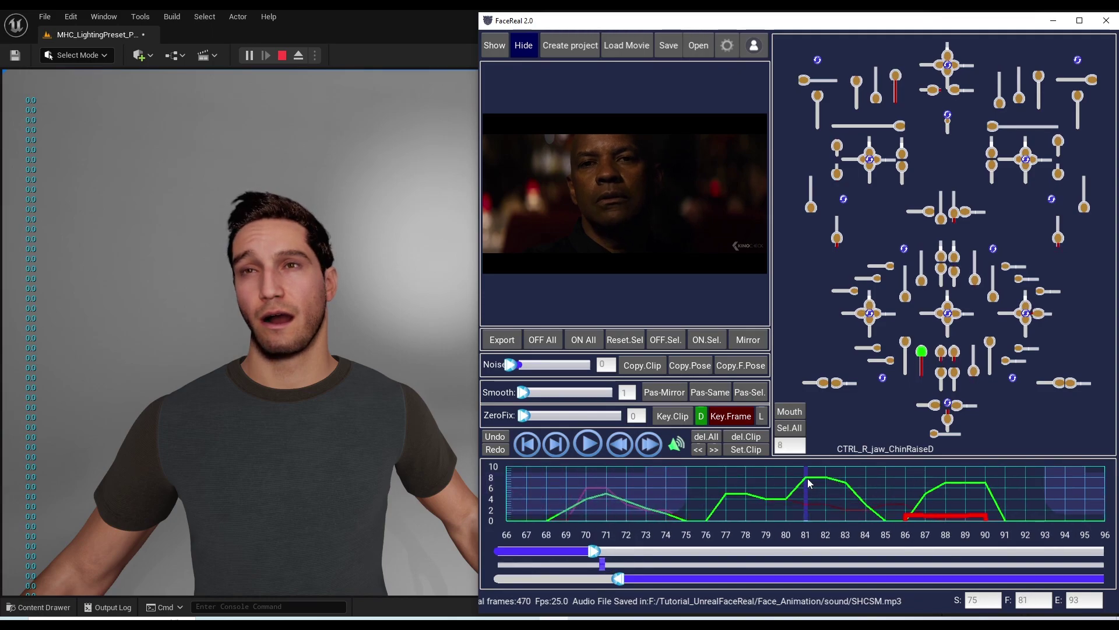
{"action": "left_click", "coordinate": [794, 487]}
{"action": "mouse_move", "coordinate": [788, 480]}
{"action": "left_mouse_down"}
{"action": "mouse_move", "coordinate": [772, 482]}
{"action": "mouse_move", "coordinate": [779, 494]}
{"action": "mouse_move", "coordinate": [763, 481]}
{"action": "mouse_move", "coordinate": [804, 494]}
{"action": "mouse_move", "coordinate": [833, 476]}
{"action": "mouse_move", "coordinate": [869, 485]}
{"action": "mouse_move", "coordinate": [873, 470]}
{"action": "mouse_move", "coordinate": [823, 497]}
{"action": "mouse_move", "coordinate": [777, 484]}
{"action": "left_mouse_up"}
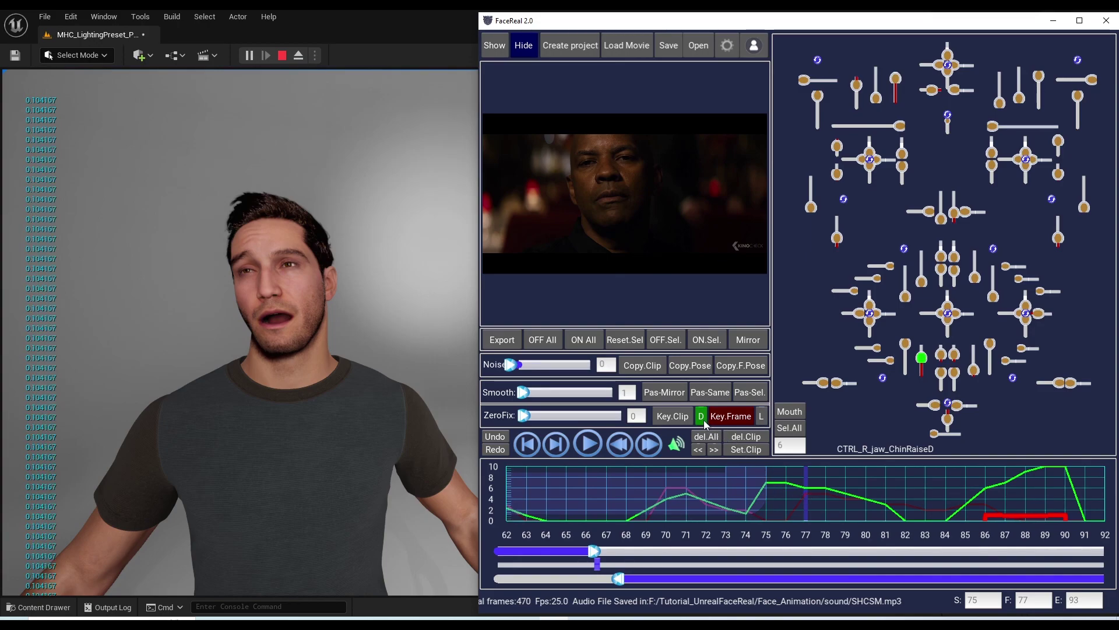
Interpolate the mouth and jaw control groups linearly between frames 76 and 83
{"action": "mouse_move", "coordinate": [803, 497]}
{"action": "left_mouse_down"}
{"action": "mouse_move", "coordinate": [849, 500]}
{"action": "mouse_move", "coordinate": [807, 487]}
{"action": "mouse_move", "coordinate": [865, 491]}
{"action": "mouse_move", "coordinate": [812, 486]}
{"action": "mouse_move", "coordinate": [781, 465]}
{"action": "left_mouse_up"}
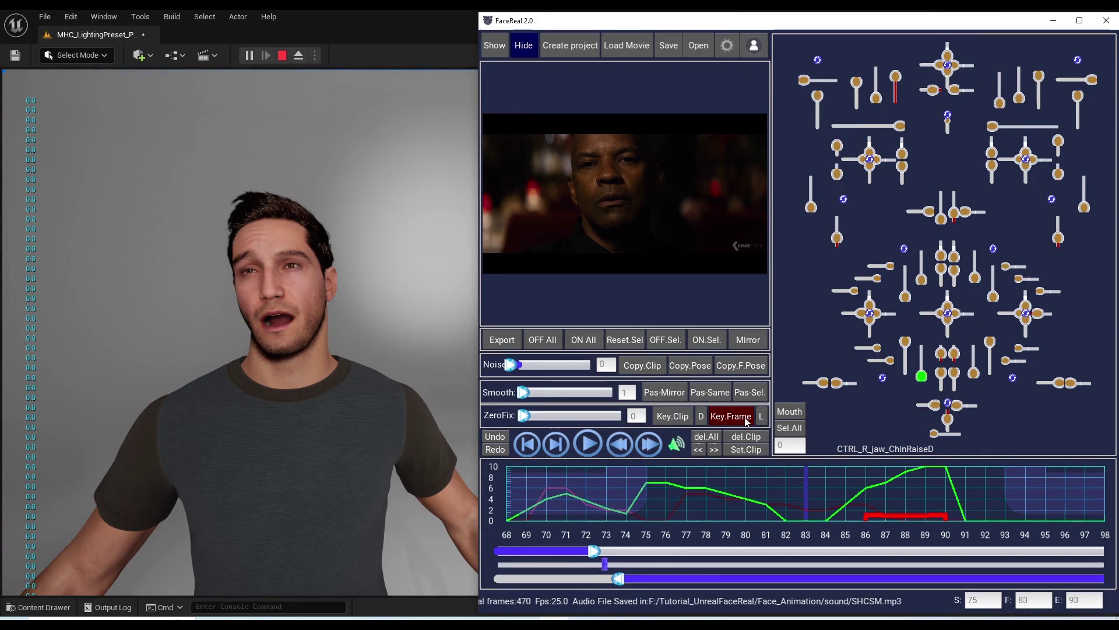
{"action": "mouse_move", "coordinate": [803, 503]}
{"action": "left_mouse_down"}
{"action": "mouse_move", "coordinate": [765, 492]}
{"action": "mouse_move", "coordinate": [850, 494]}
{"action": "mouse_move", "coordinate": [794, 488]}
{"action": "left_mouse_up"}
{"action": "left_click", "coordinate": [763, 418]}
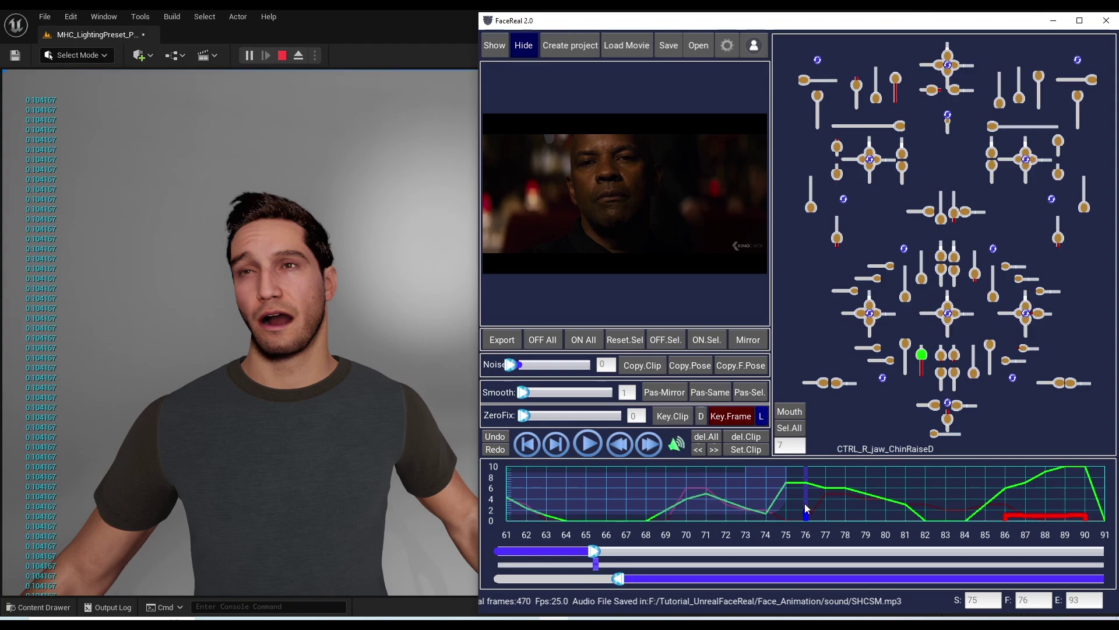
{"action": "left_click_drag", "start_coordinate": [808, 502], "coordinate": [851, 495]}
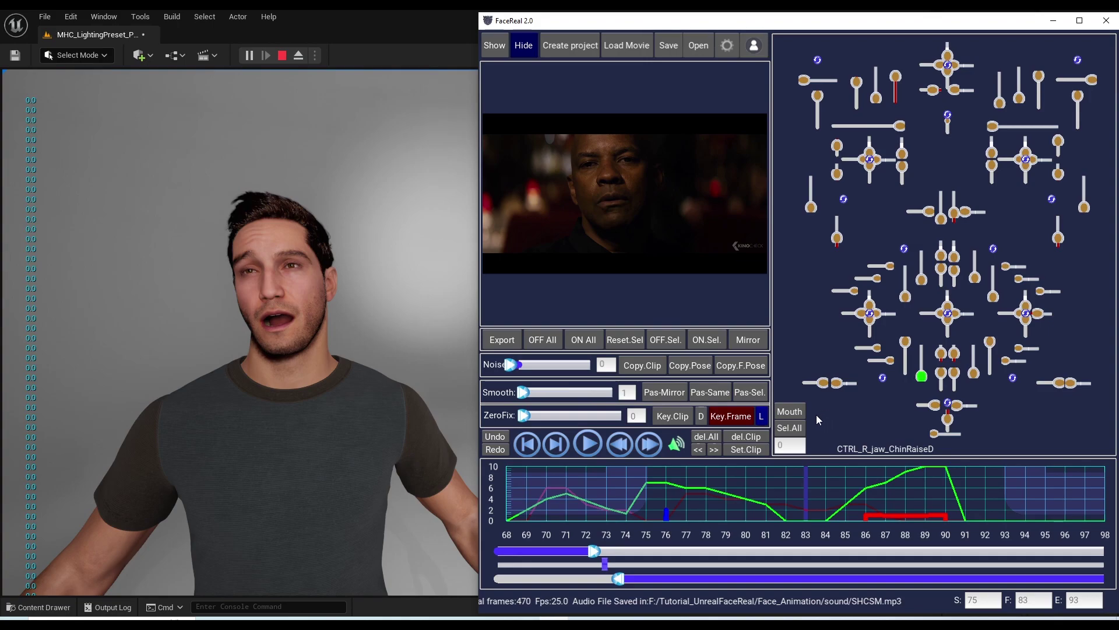
{"action": "left_click", "coordinate": [798, 412]}
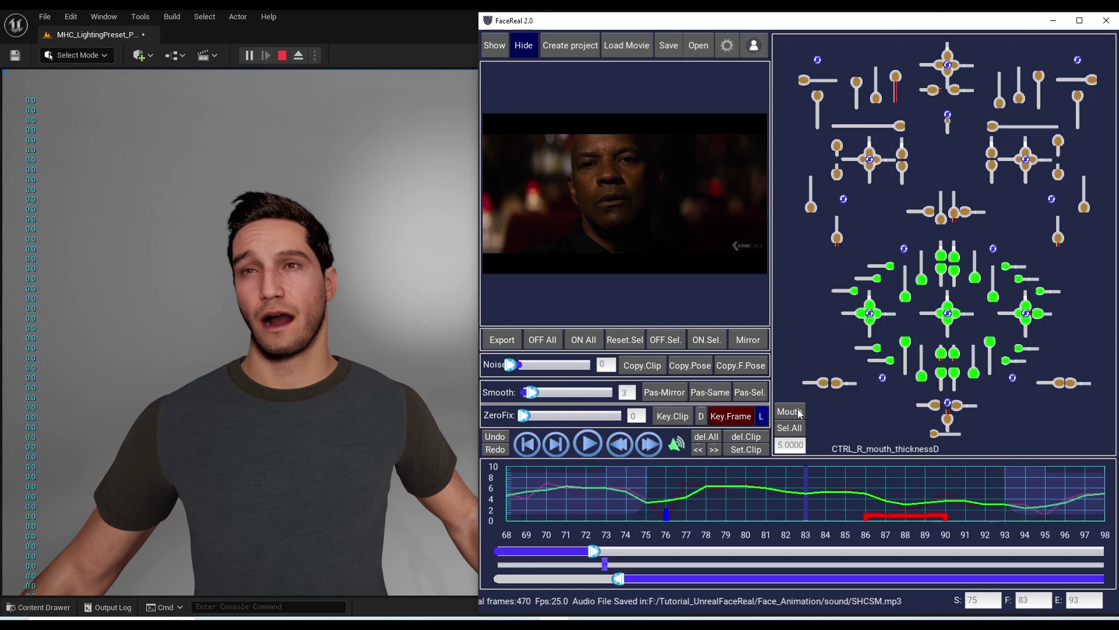
{"action": "left_click", "coordinate": [949, 405]}
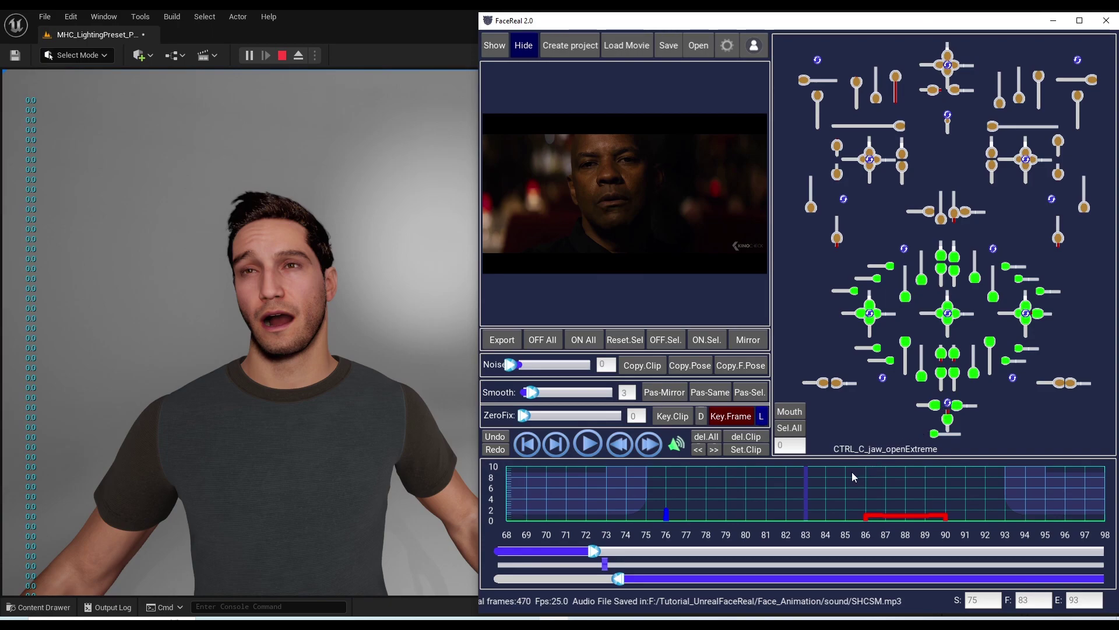
{"action": "left_click", "coordinate": [764, 418]}
Examine the interpolated curves of CTRL_R_jaw_ChinRaiseD, CTRL_C_jaw_open and other mouth controls
{"action": "left_click", "coordinate": [924, 377]}
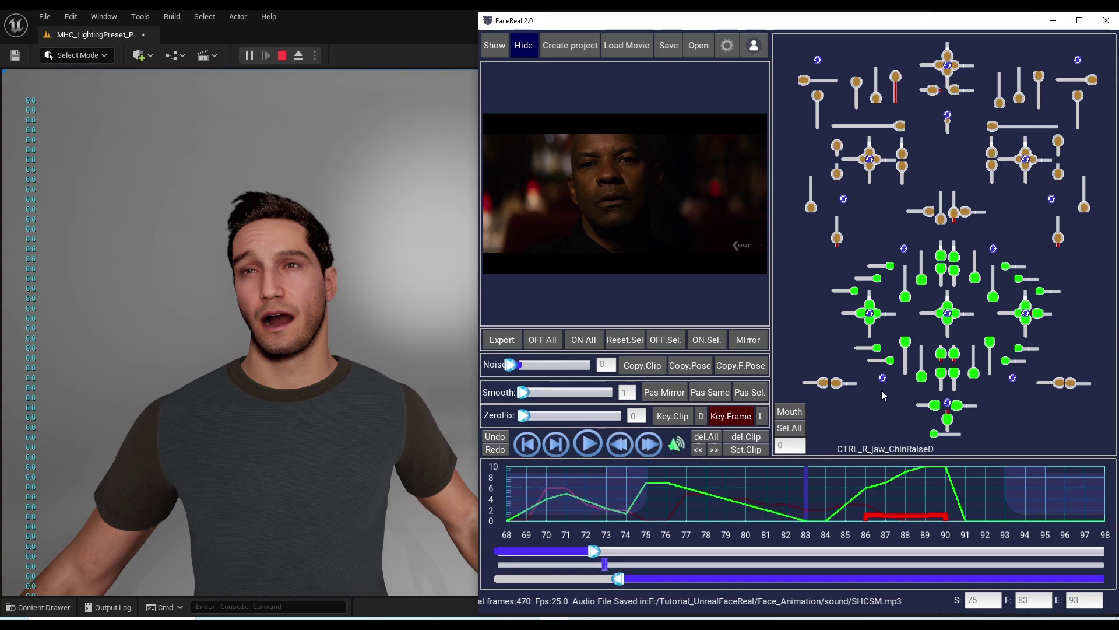
{"action": "left_click", "coordinate": [890, 360]}
{"action": "left_click", "coordinate": [947, 425]}
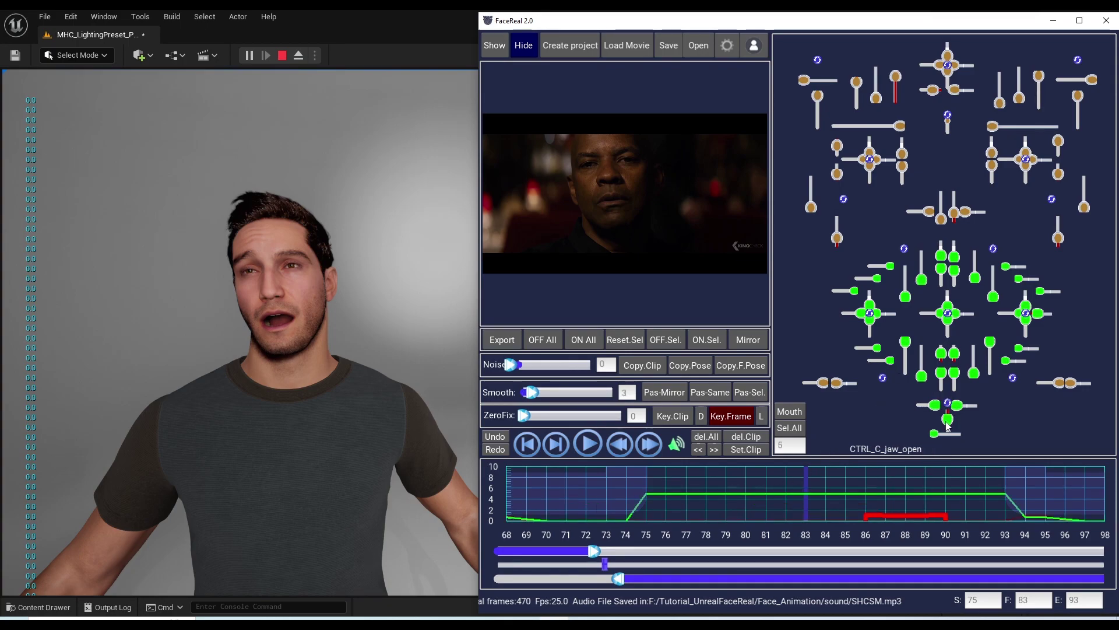
{"action": "left_click", "coordinate": [942, 372]}
{"action": "left_click", "coordinate": [921, 377]}
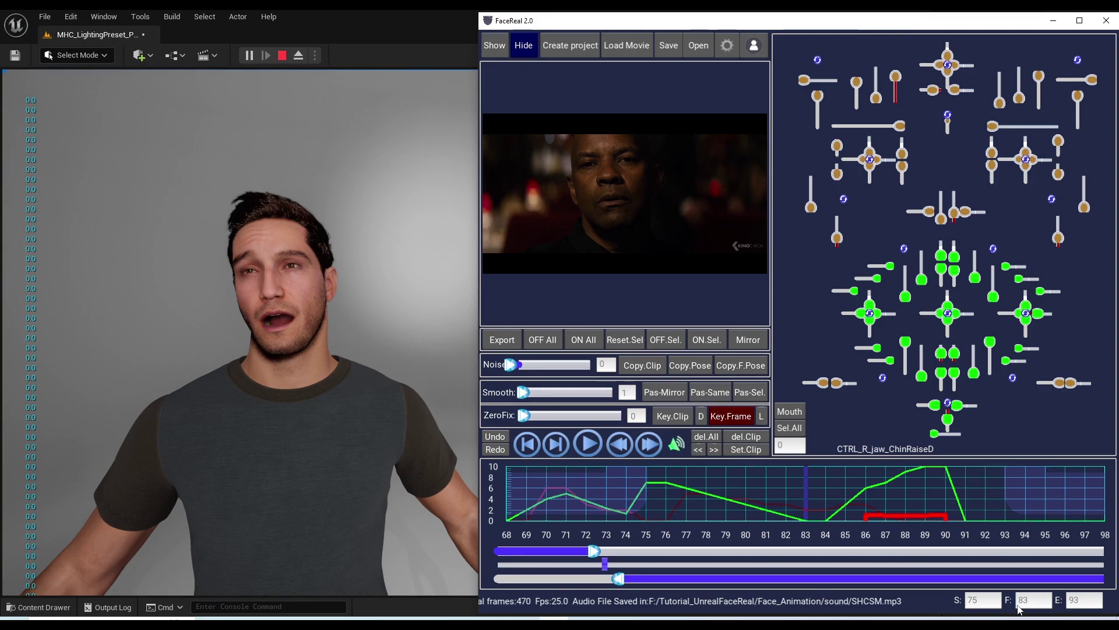
Extend the playback range to end at frame 408 and mark a clip from frame 120 to frame 130
{"action": "left_click_drag", "start_coordinate": [619, 579], "coordinate": [1024, 582]}
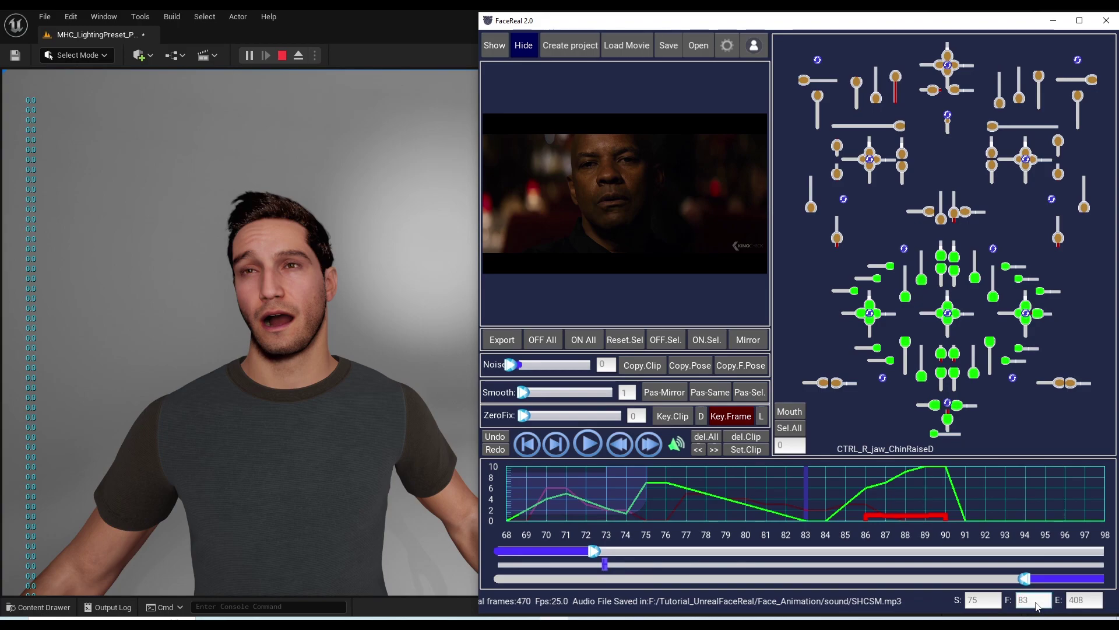
{"action": "type", "text": "130"}
{"action": "key", "text": "Return"}
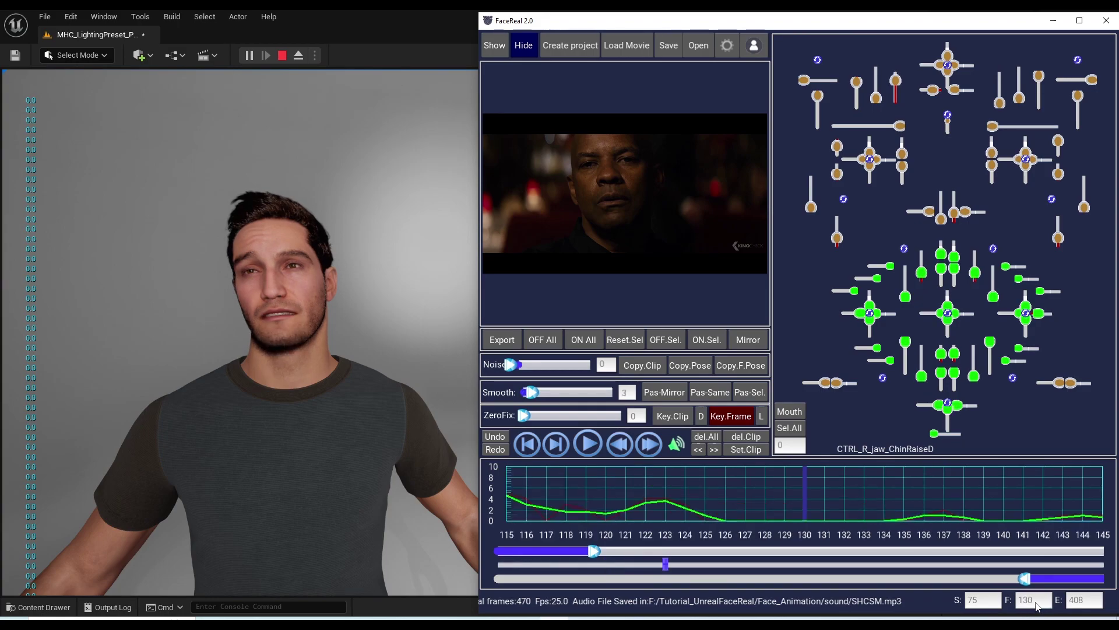
{"action": "left_click", "coordinate": [750, 451]}
{"action": "left_click", "coordinate": [1037, 604]}
{"action": "key", "text": "BackSpace"}
{"action": "key", "text": "BackSpace"}
{"action": "type", "text": "20"}
{"action": "key", "text": "Return"}
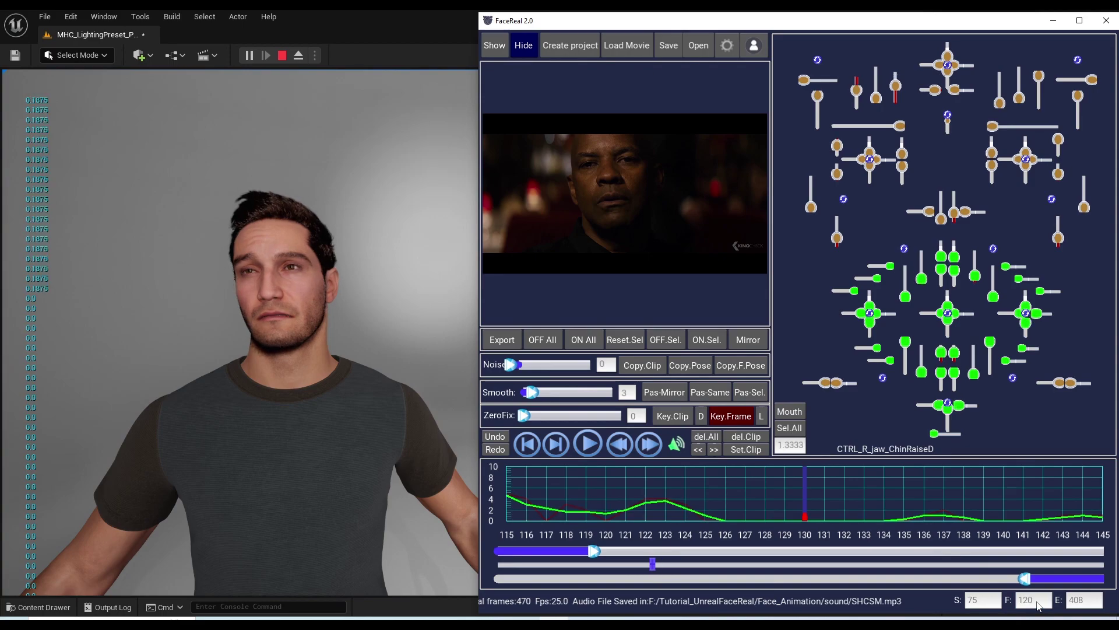
{"action": "left_click", "coordinate": [754, 452]}
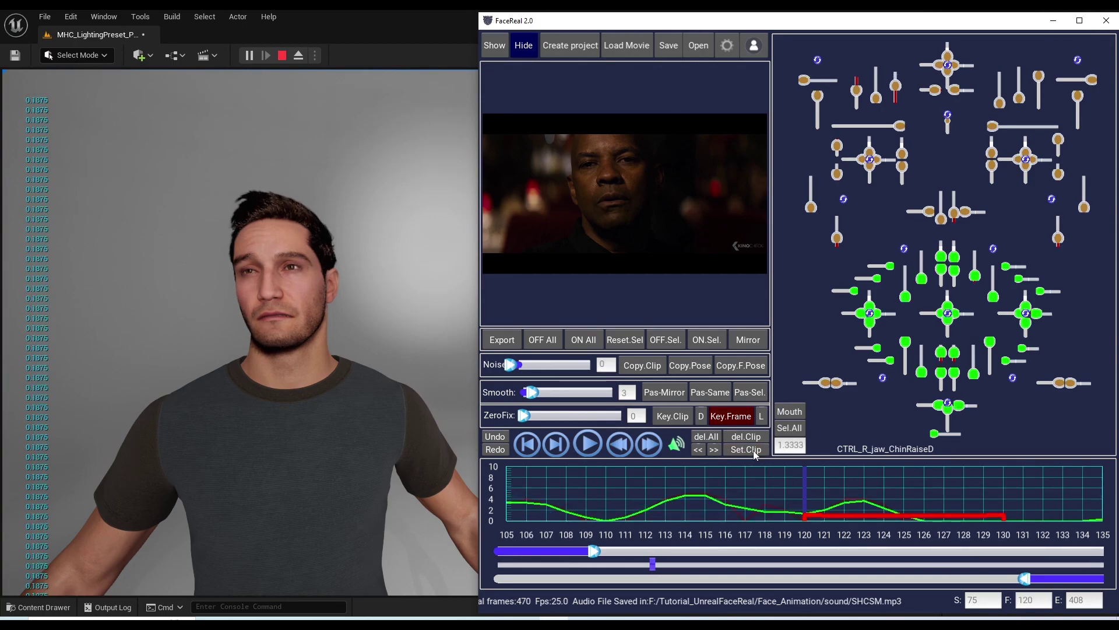
{"action": "mouse_move", "coordinate": [806, 488]}
{"action": "left_mouse_down"}
{"action": "mouse_move", "coordinate": [796, 492]}
{"action": "mouse_move", "coordinate": [804, 502]}
{"action": "mouse_move", "coordinate": [789, 502]}
{"action": "left_mouse_up"}
{"action": "left_click", "coordinate": [773, 506]}
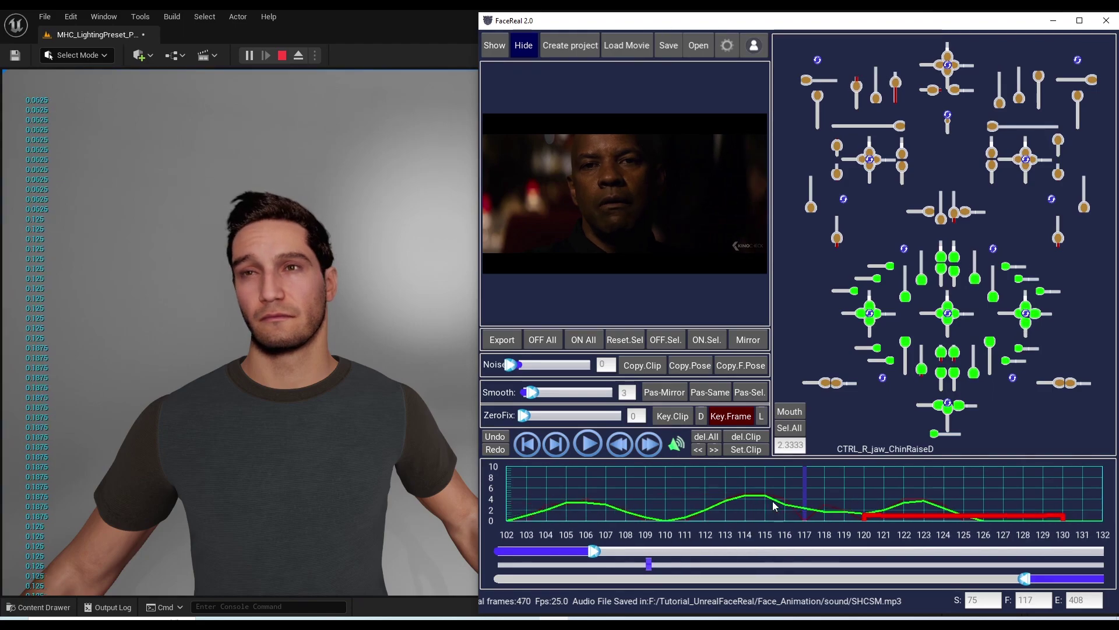
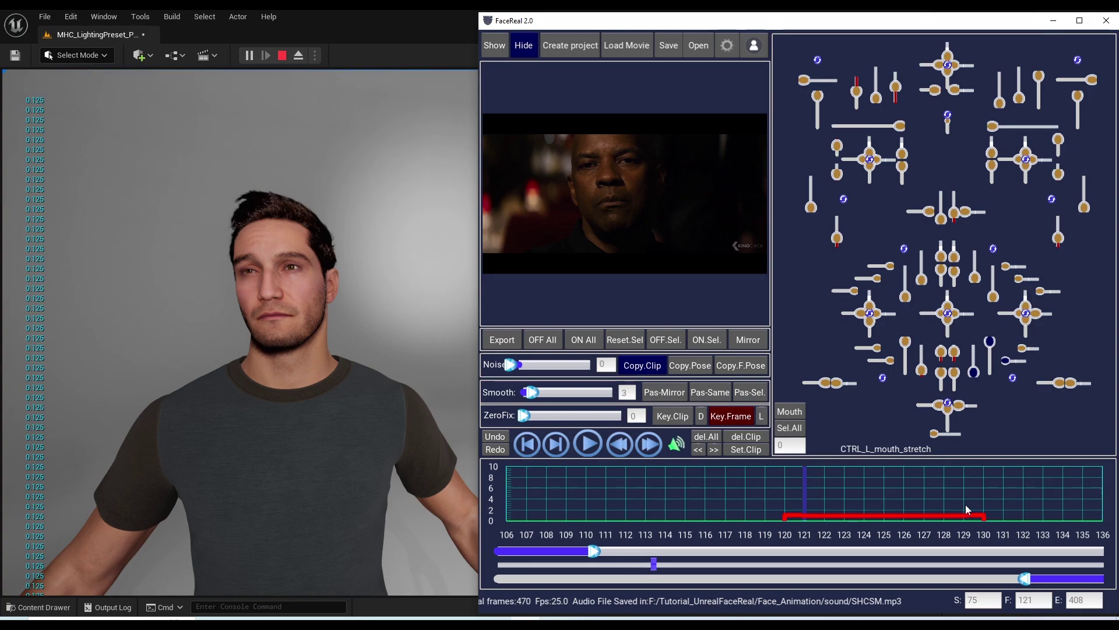
Mark another clip on the timeline from frame 111 to frame 117
{"action": "left_click_drag", "start_coordinate": [806, 497], "coordinate": [771, 495]}
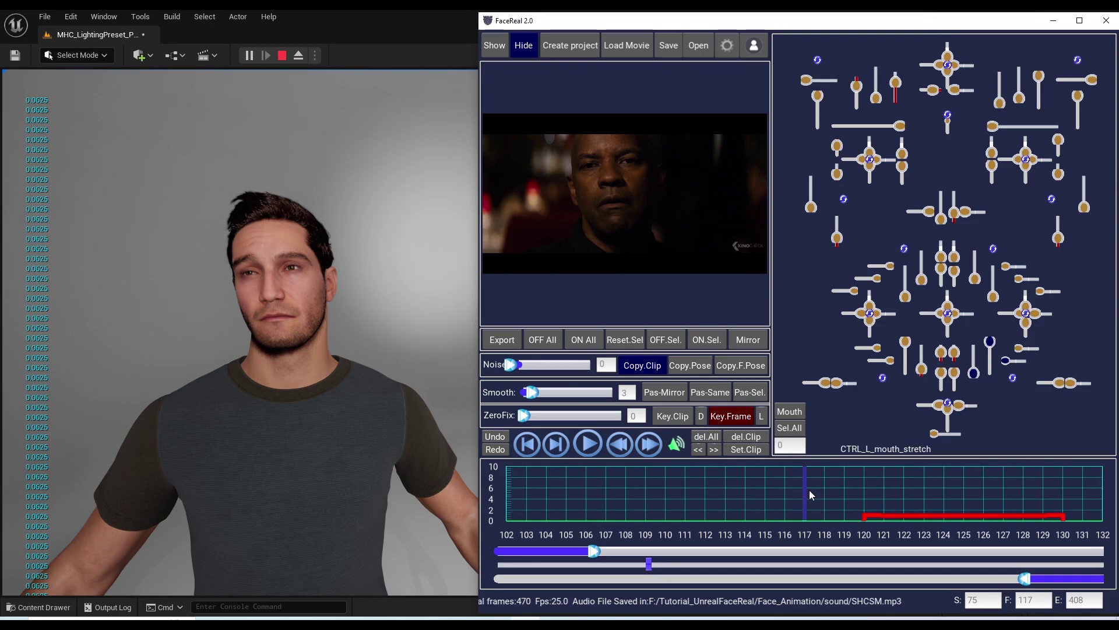
{"action": "left_click", "coordinate": [759, 450]}
{"action": "left_click_drag", "start_coordinate": [803, 498], "coordinate": [756, 488]}
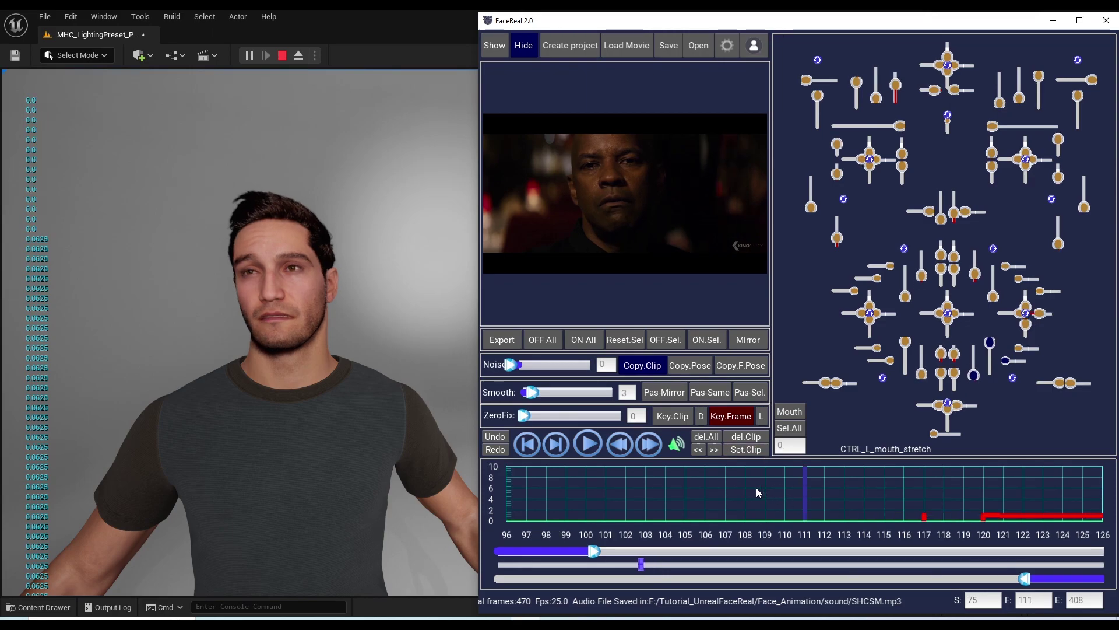
{"action": "left_click", "coordinate": [746, 450]}
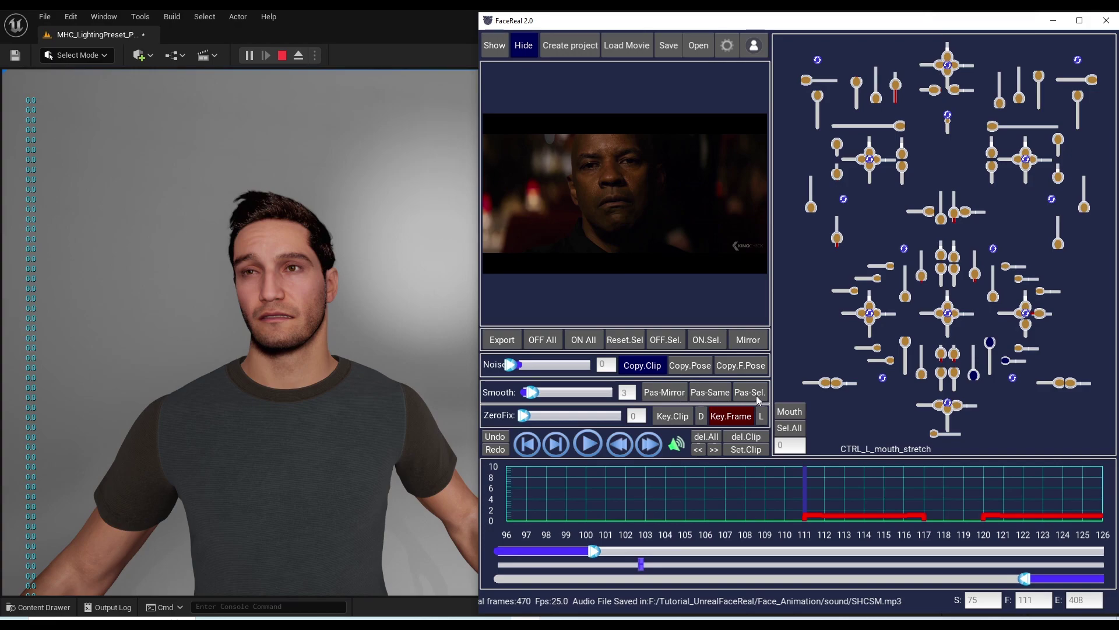
Paste the copied clip curves onto CTRL_L_mouth_upperLipRaise, CTRL_L_mouth_dimple and the small corner control between them
{"action": "left_click", "coordinate": [993, 298]}
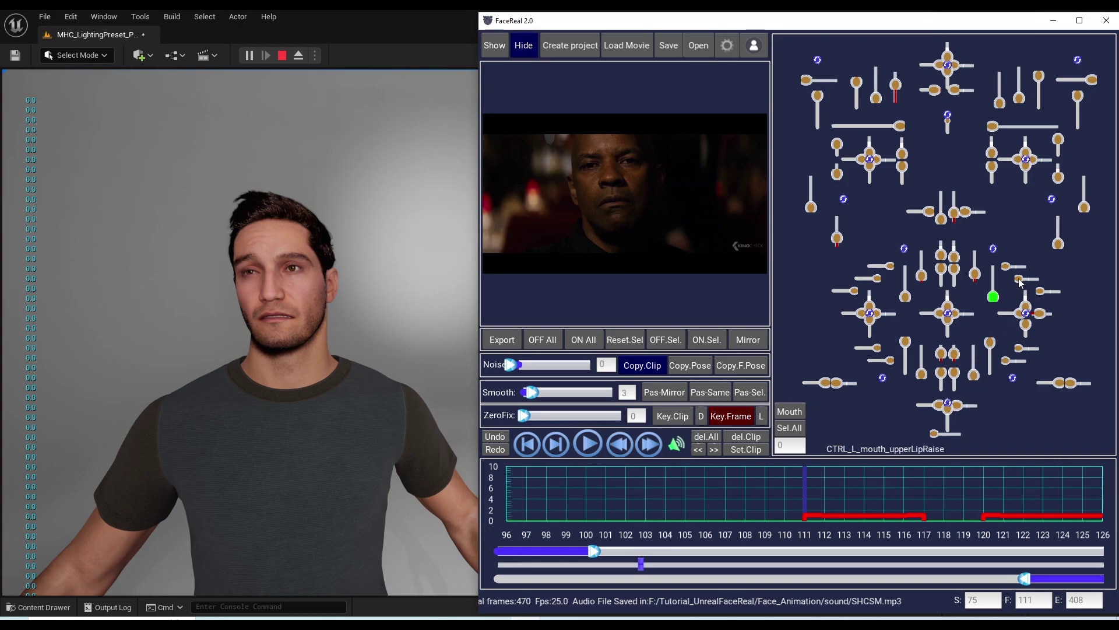
{"action": "left_click", "coordinate": [1020, 280]}
{"action": "left_click", "coordinate": [1040, 292]}
{"action": "left_click", "coordinate": [1039, 313]}
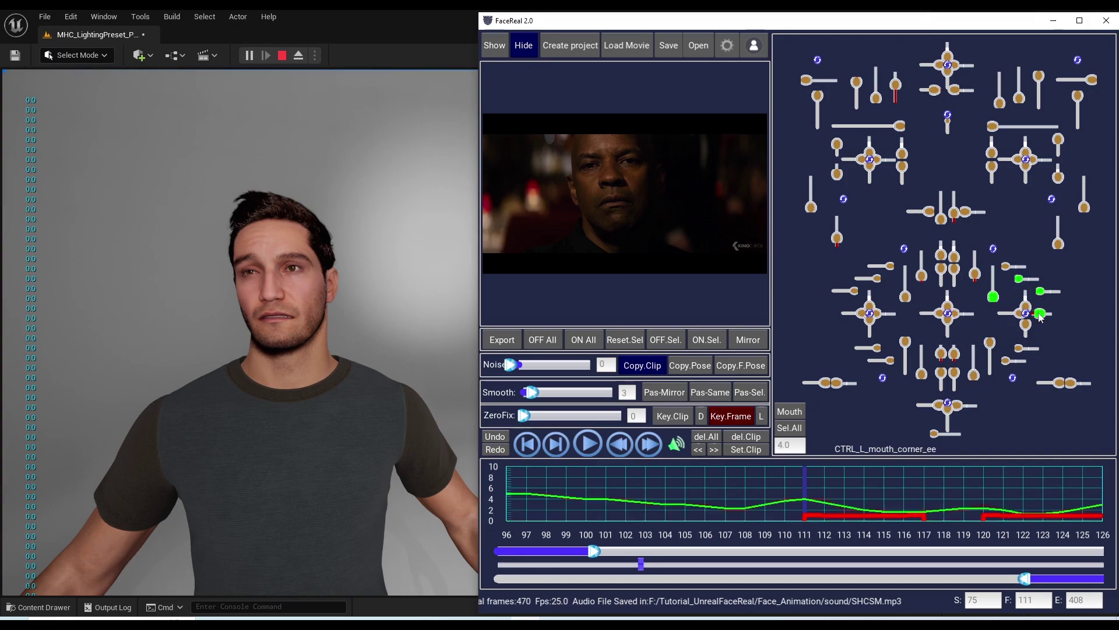
{"action": "left_click", "coordinate": [749, 394]}
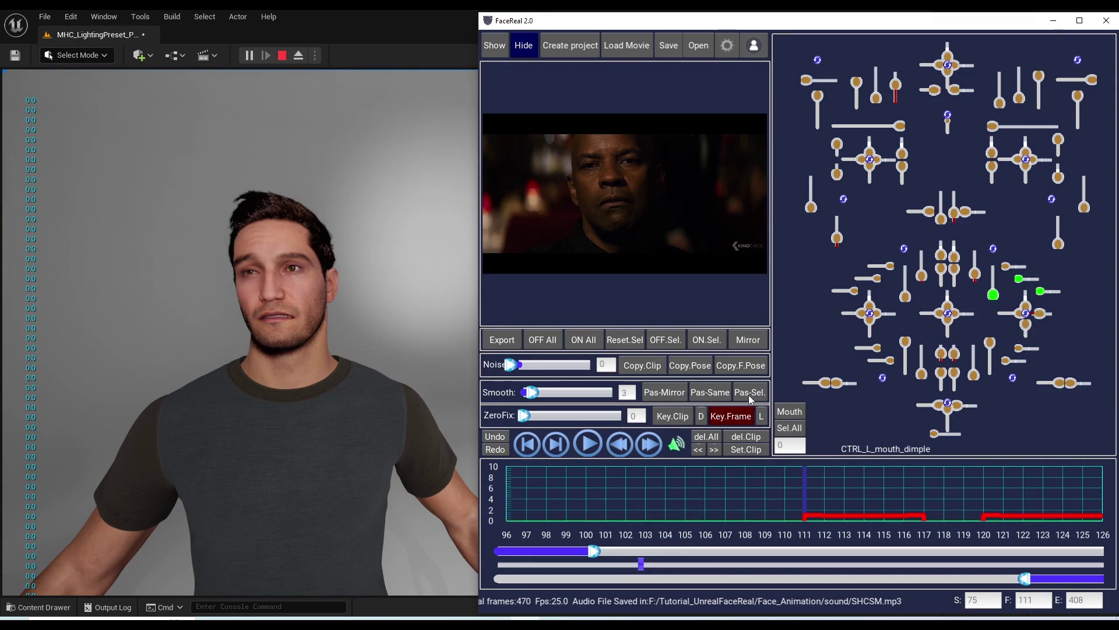
Copy the pose of all mouth controls at frame 114 and paste it mirrored at frame 108
{"action": "key", "text": "Right"}
{"action": "key", "text": "Right"}
{"action": "key", "text": "Right"}
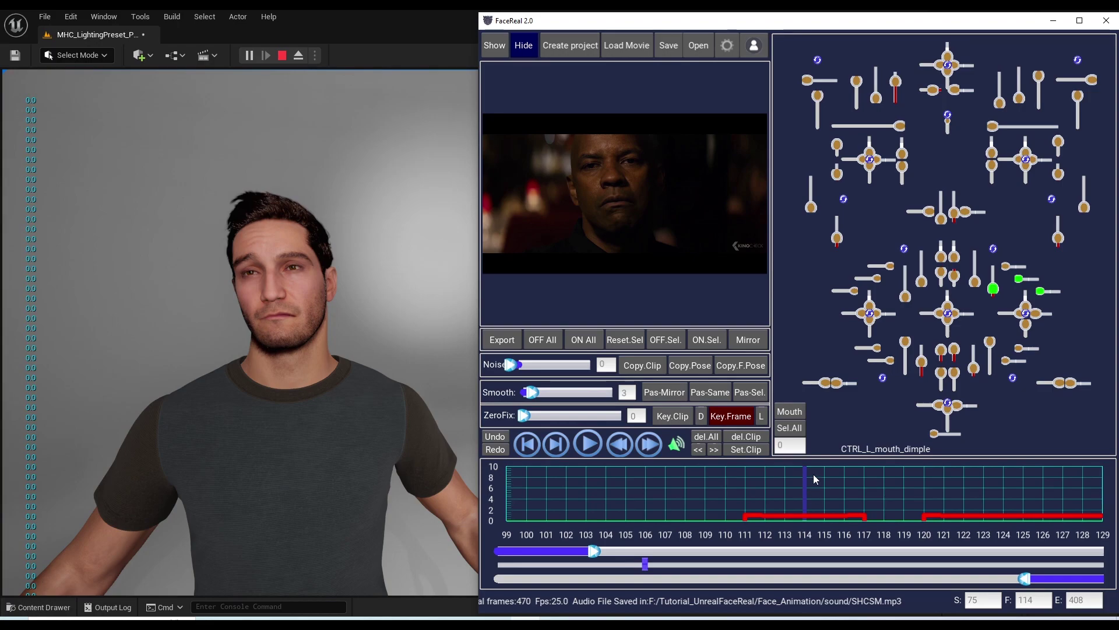
{"action": "left_click", "coordinate": [799, 412]}
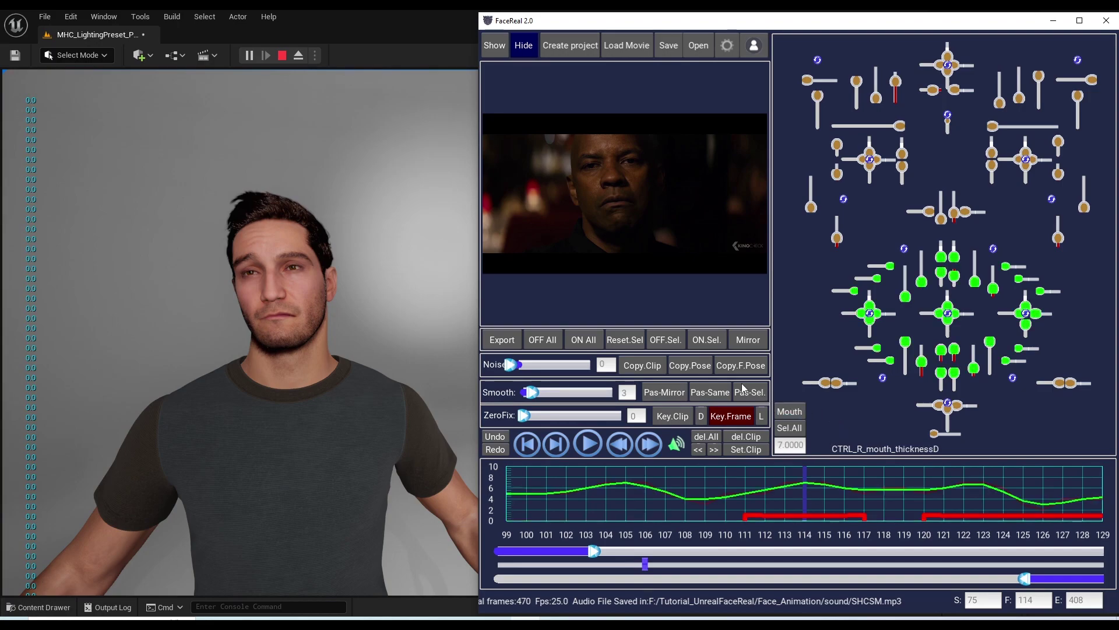
{"action": "left_click", "coordinate": [694, 367]}
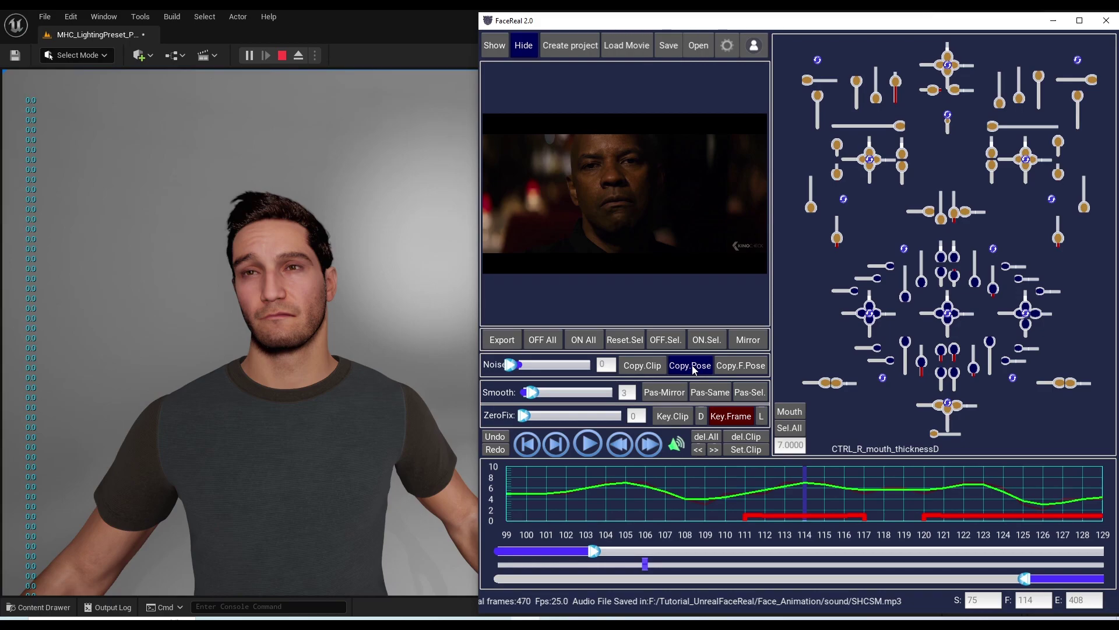
{"action": "left_click_drag", "start_coordinate": [799, 498], "coordinate": [757, 488]}
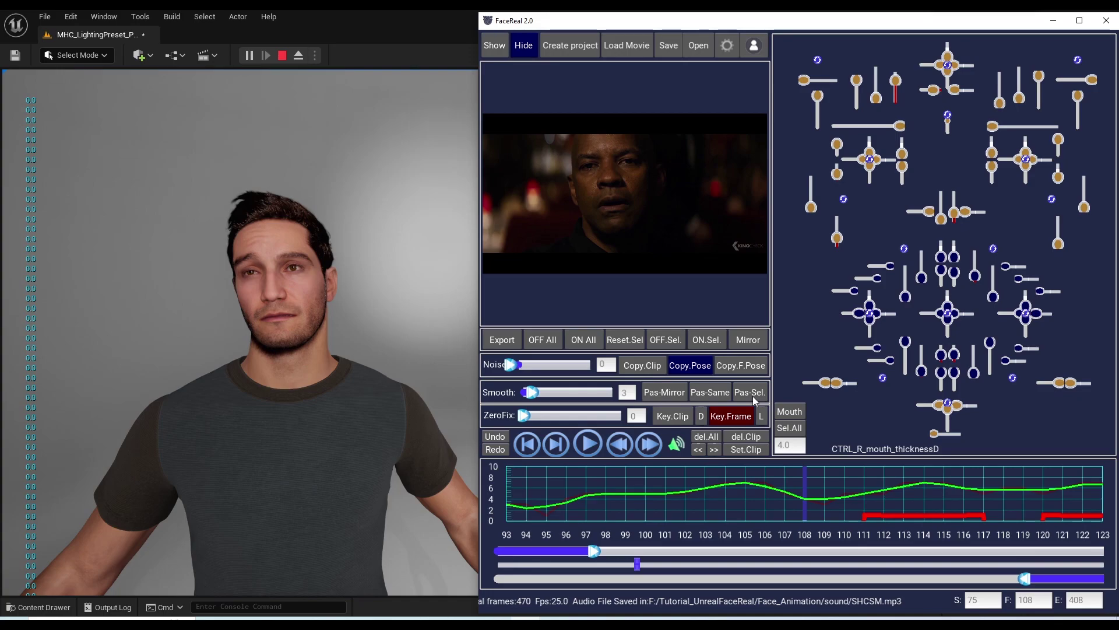
{"action": "left_click", "coordinate": [671, 395]}
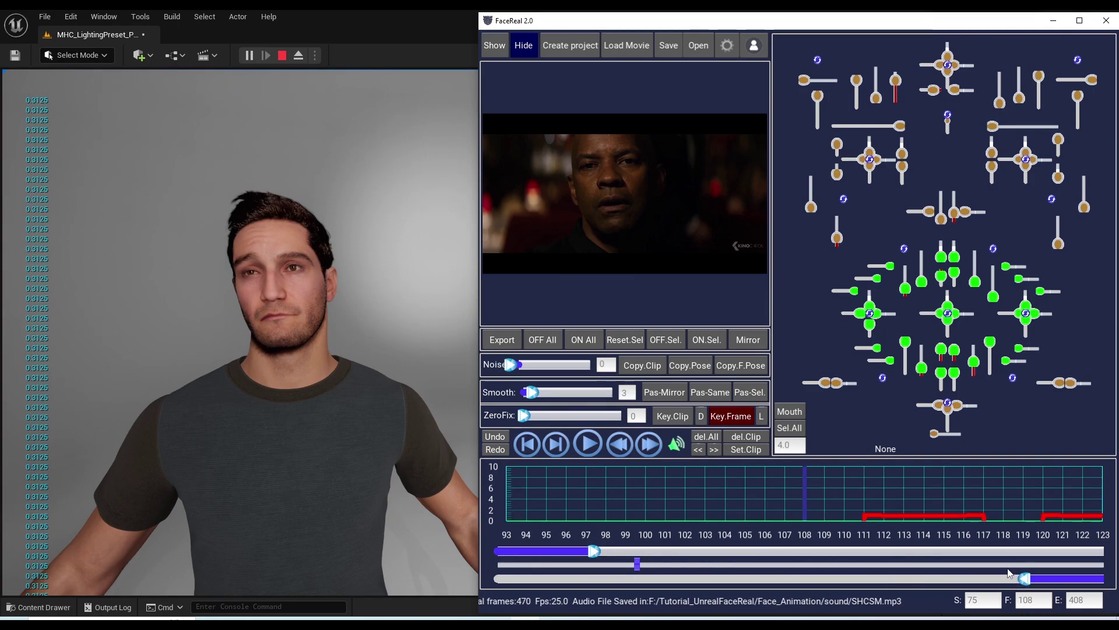
Copy the mouth and head controls' frame pose at frame 108 and paste it unmirrored across a clip from frame 100 to 108
{"action": "left_click", "coordinate": [921, 368]}
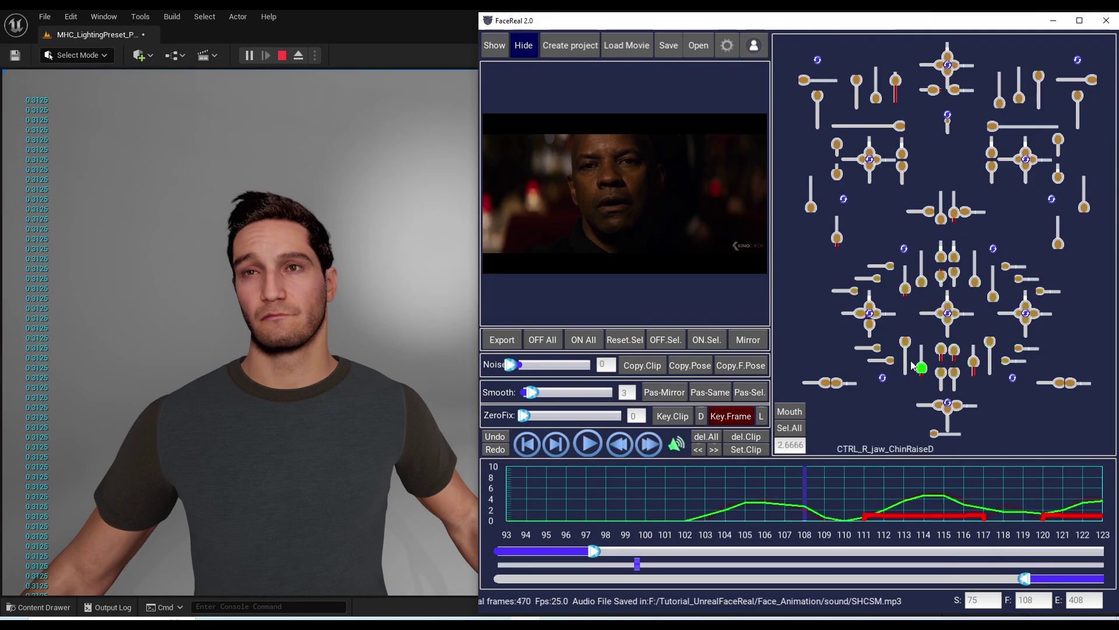
{"action": "left_click", "coordinate": [798, 412]}
{"action": "left_click", "coordinate": [948, 65]}
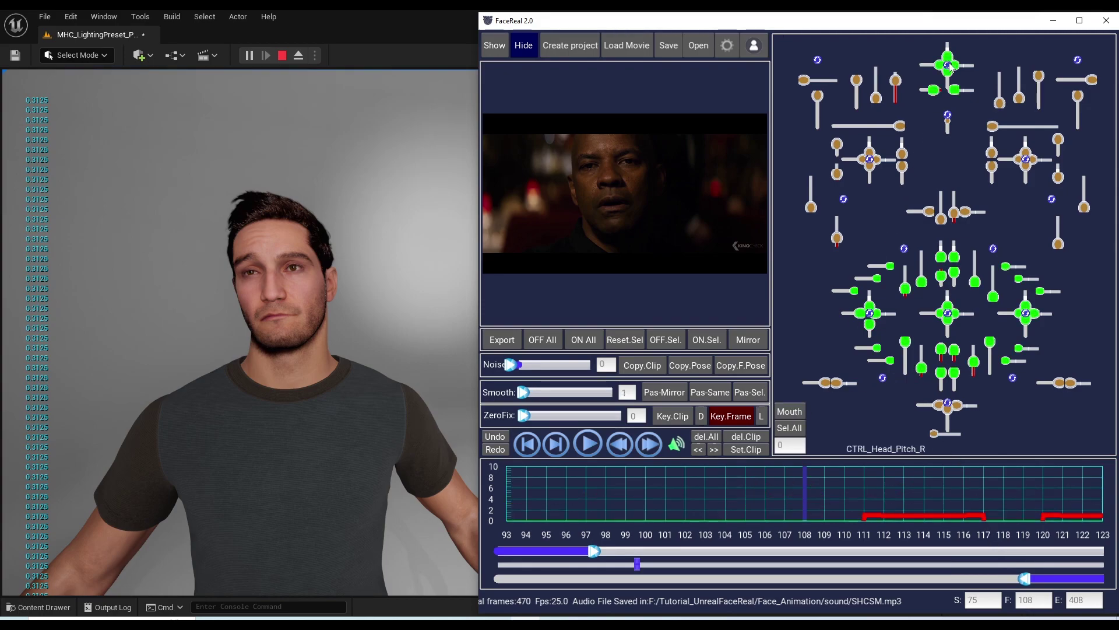
{"action": "left_click", "coordinate": [750, 365]}
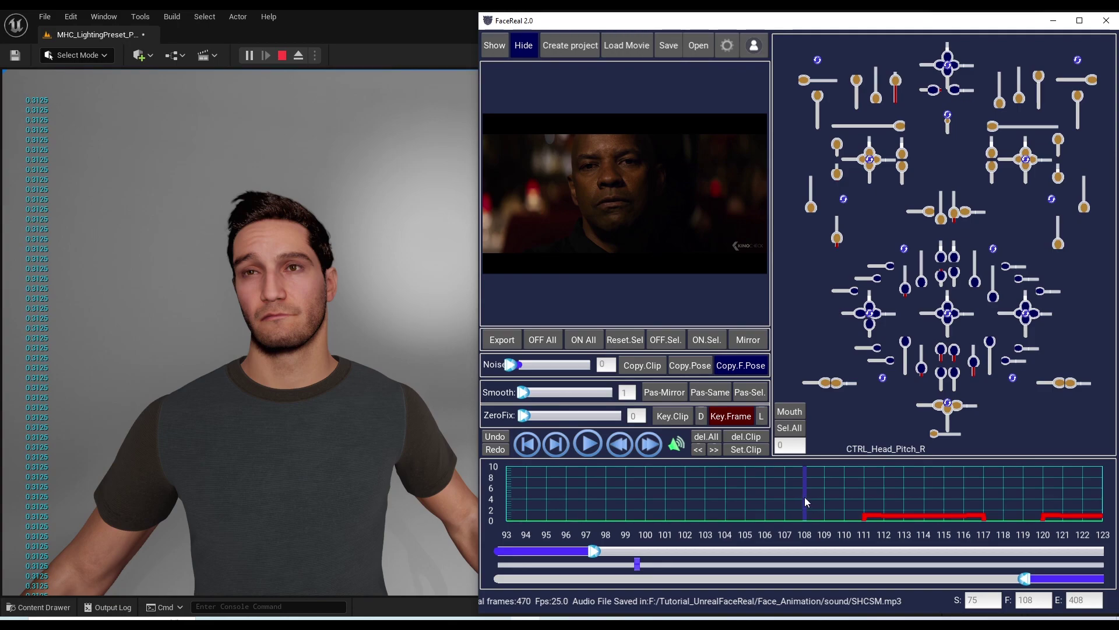
{"action": "left_click_drag", "start_coordinate": [804, 497], "coordinate": [738, 449]}
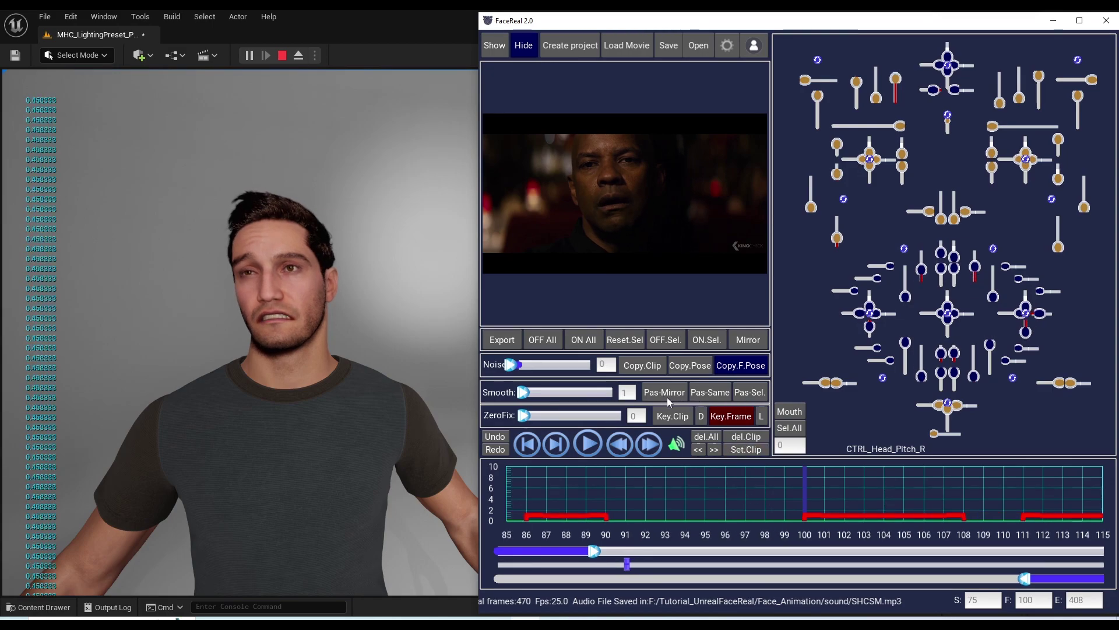
{"action": "left_click", "coordinate": [710, 393]}
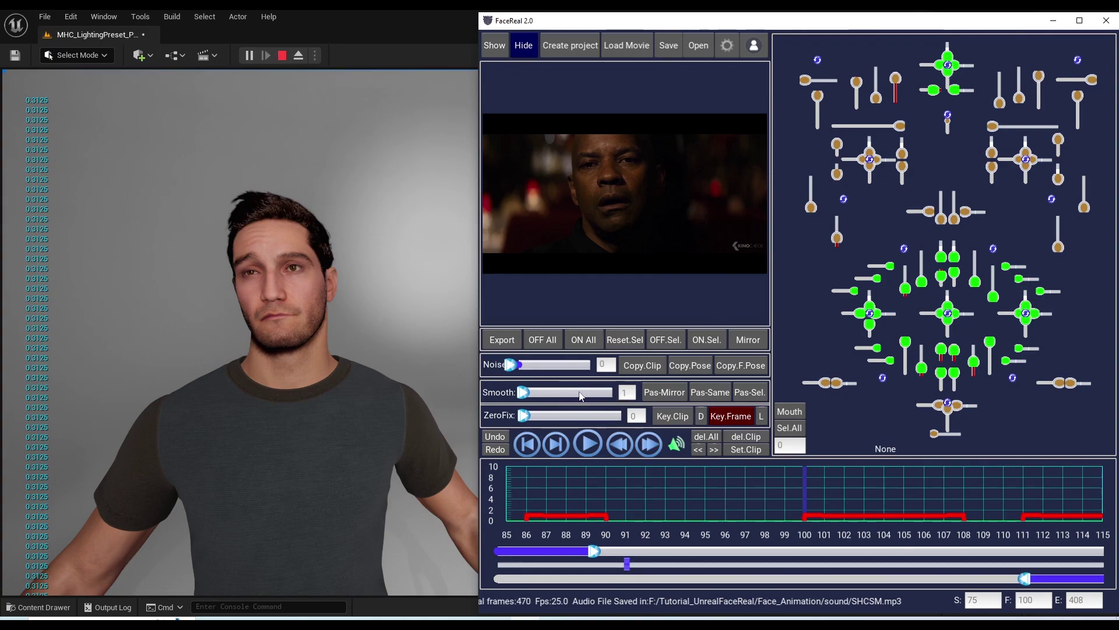
Smooth the curves of all face controls in the clip from frame 100 to 108 with a value of 12
{"action": "left_click", "coordinate": [883, 380]}
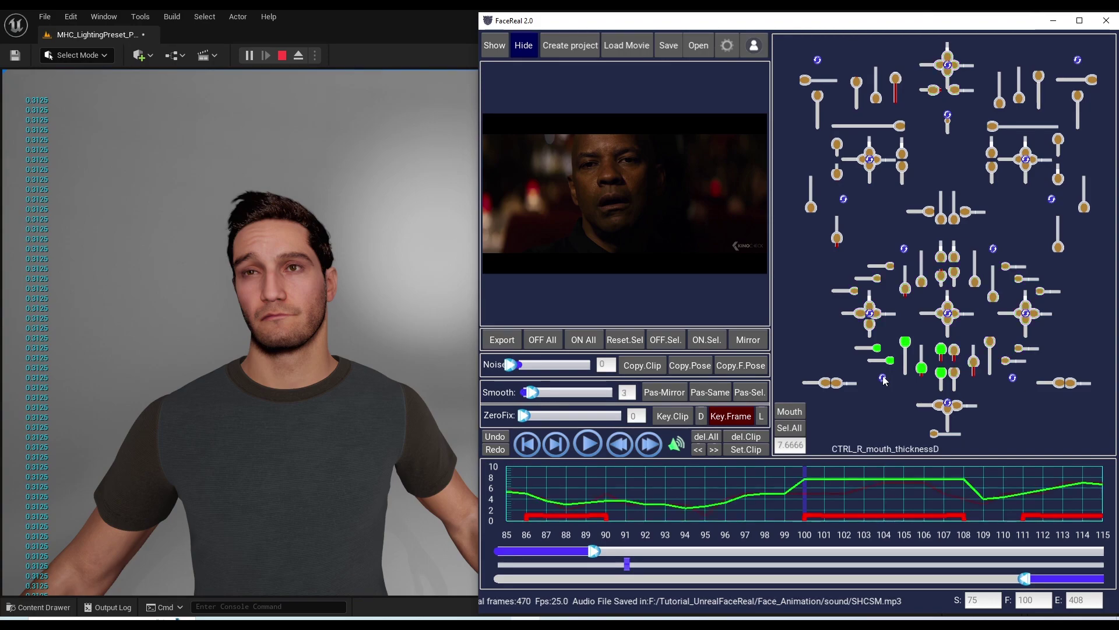
{"action": "left_click", "coordinate": [791, 428]}
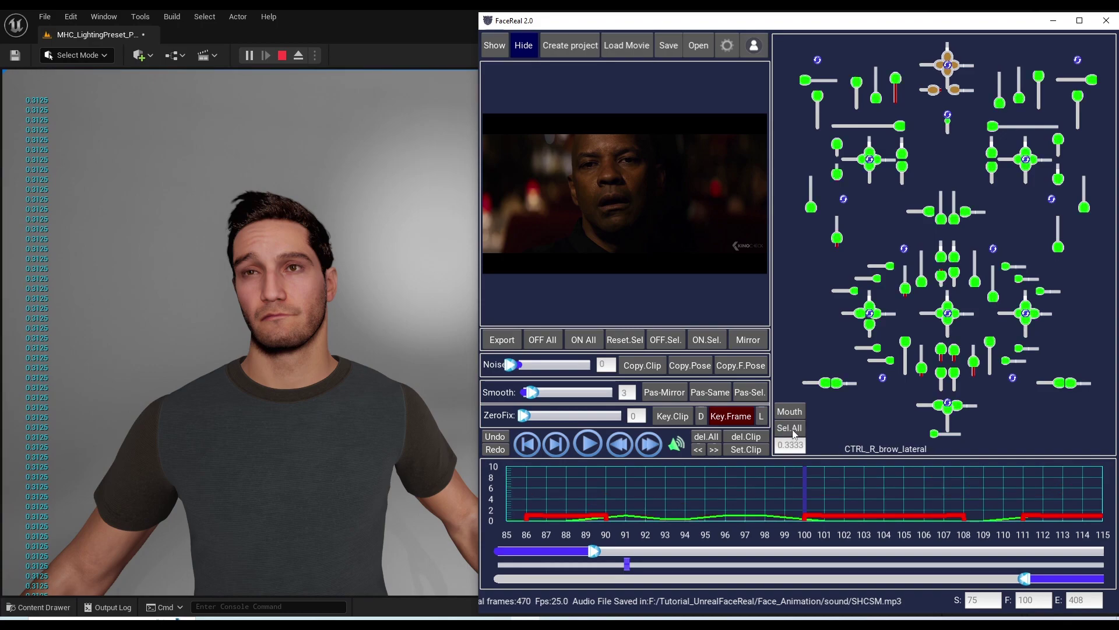
{"action": "left_click_drag", "start_coordinate": [531, 392], "coordinate": [577, 394]}
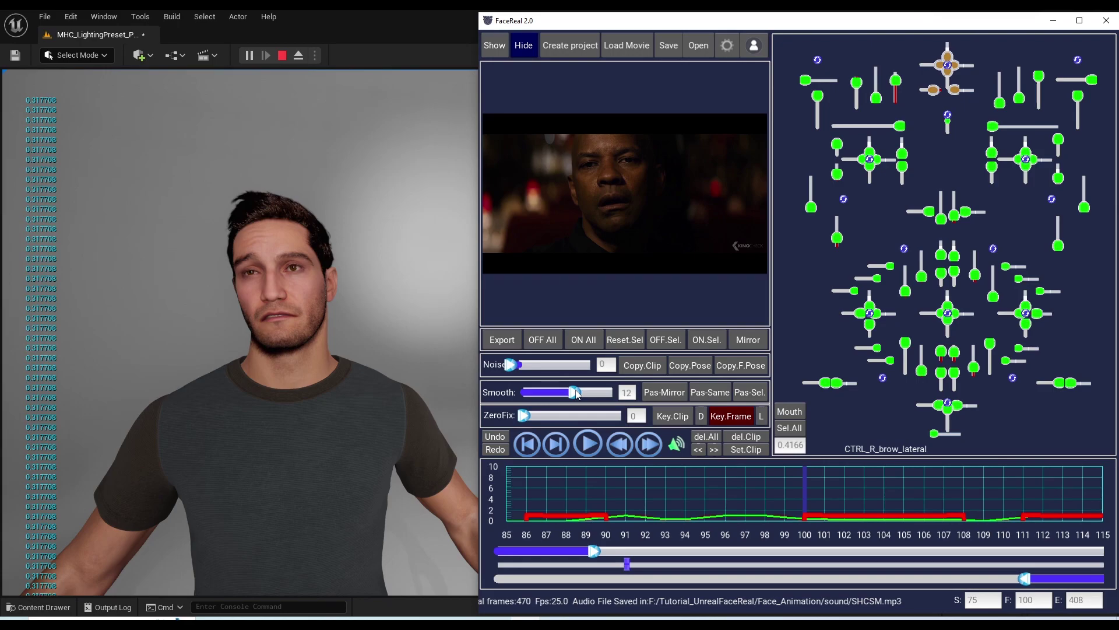
{"action": "left_click", "coordinate": [907, 345]}
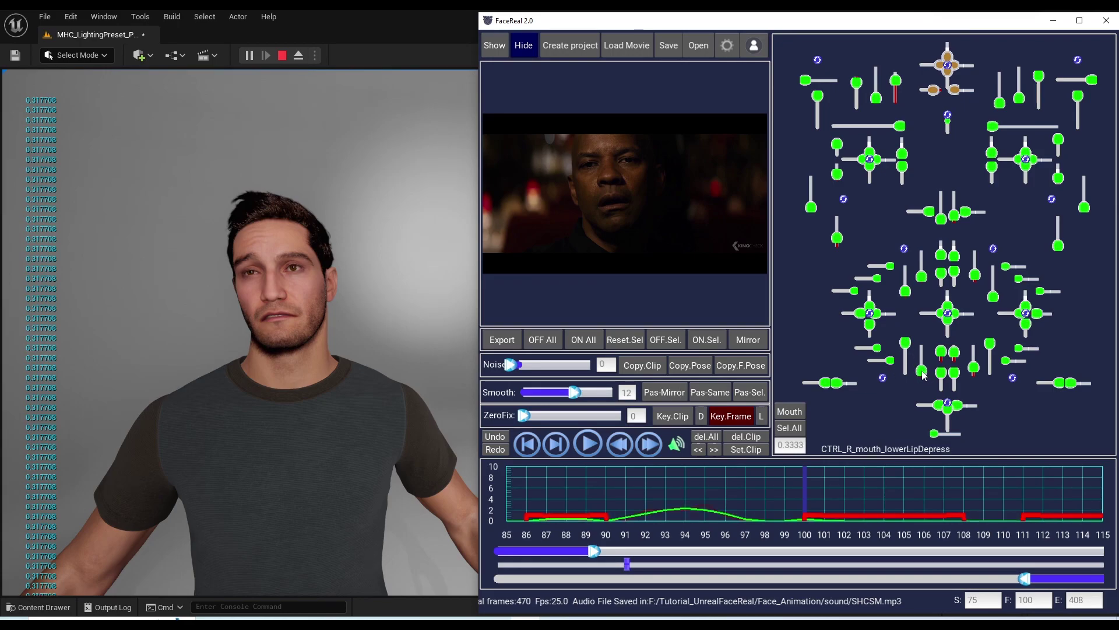
{"action": "left_click", "coordinate": [921, 370]}
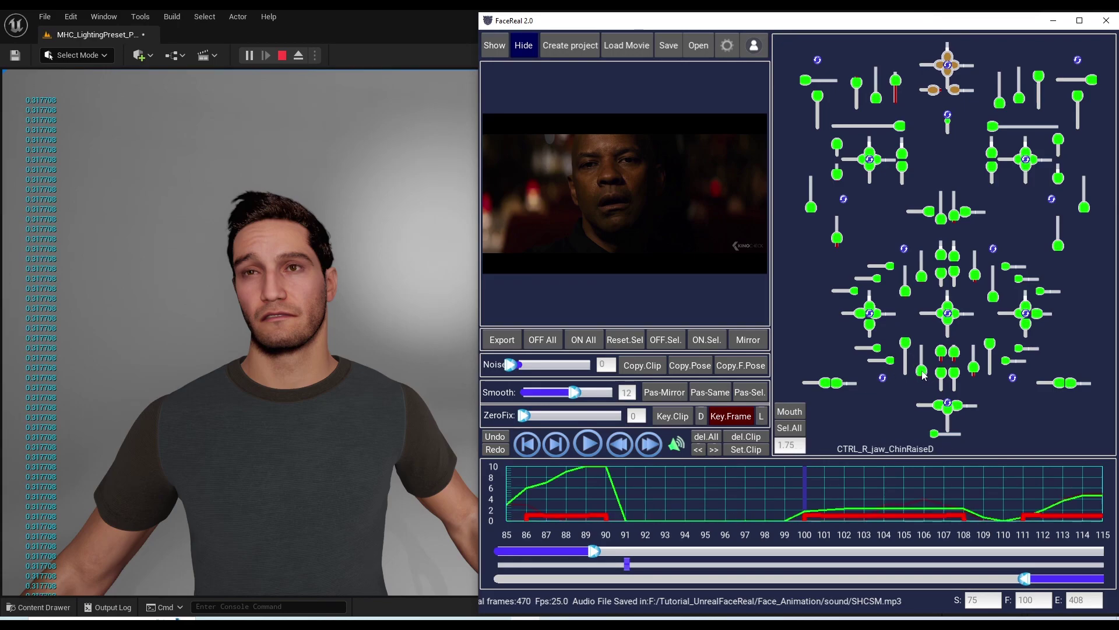
{"action": "left_click", "coordinate": [955, 354]}
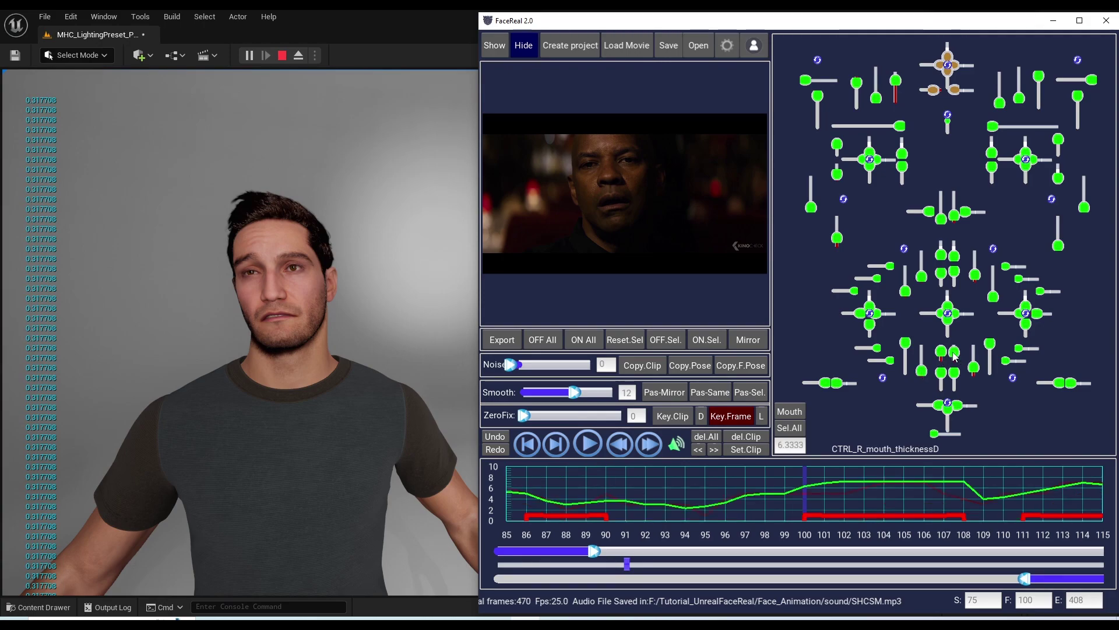
{"action": "left_click", "coordinate": [953, 355]}
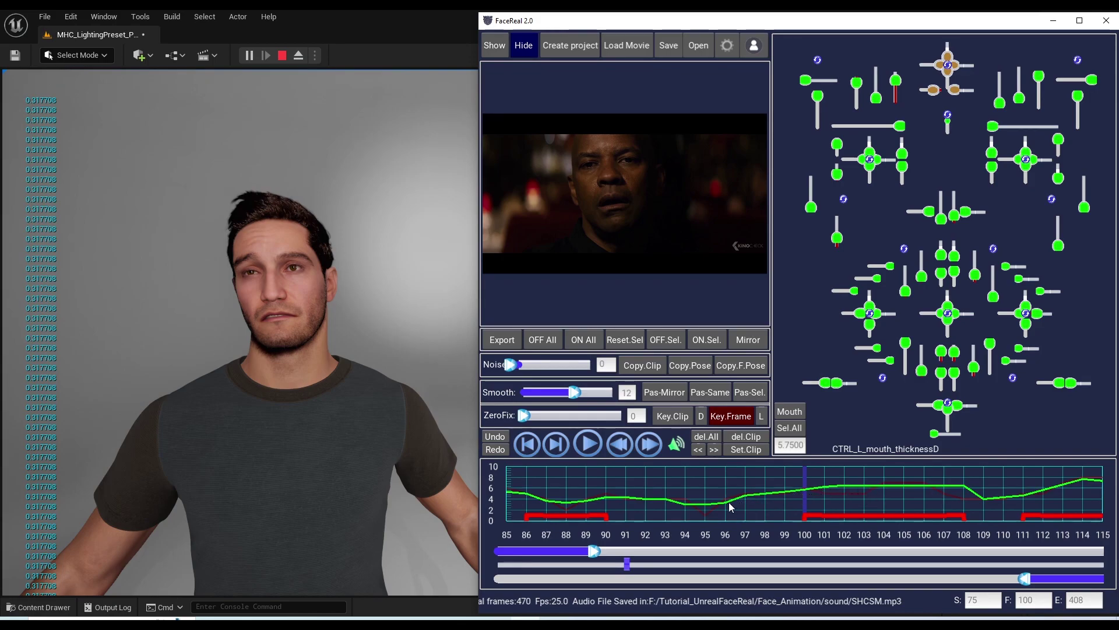
Limit the playback range to frames 98 to 266 and smooth the clip from frame 100 to 108 with a value of 16
{"action": "left_click_drag", "start_coordinate": [1025, 578], "coordinate": [841, 579]}
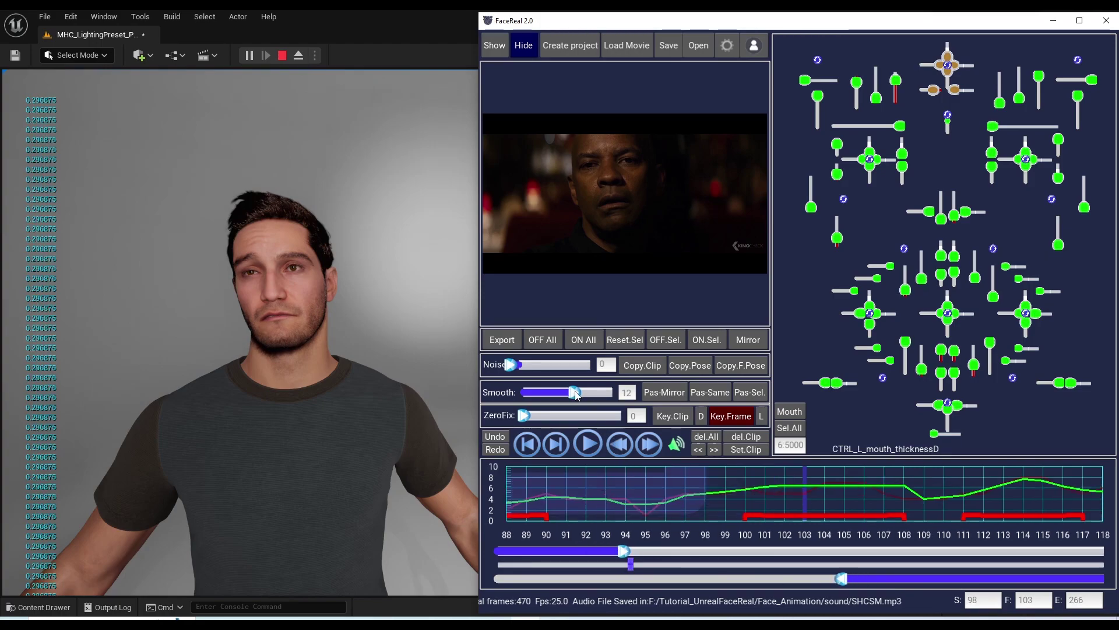
{"action": "left_click_drag", "start_coordinate": [576, 396], "coordinate": [599, 395]}
Mark a clip from frame 137 to 147 and smooth all face controls in it with a value of 8
{"action": "left_click_drag", "start_coordinate": [803, 503], "coordinate": [935, 507]}
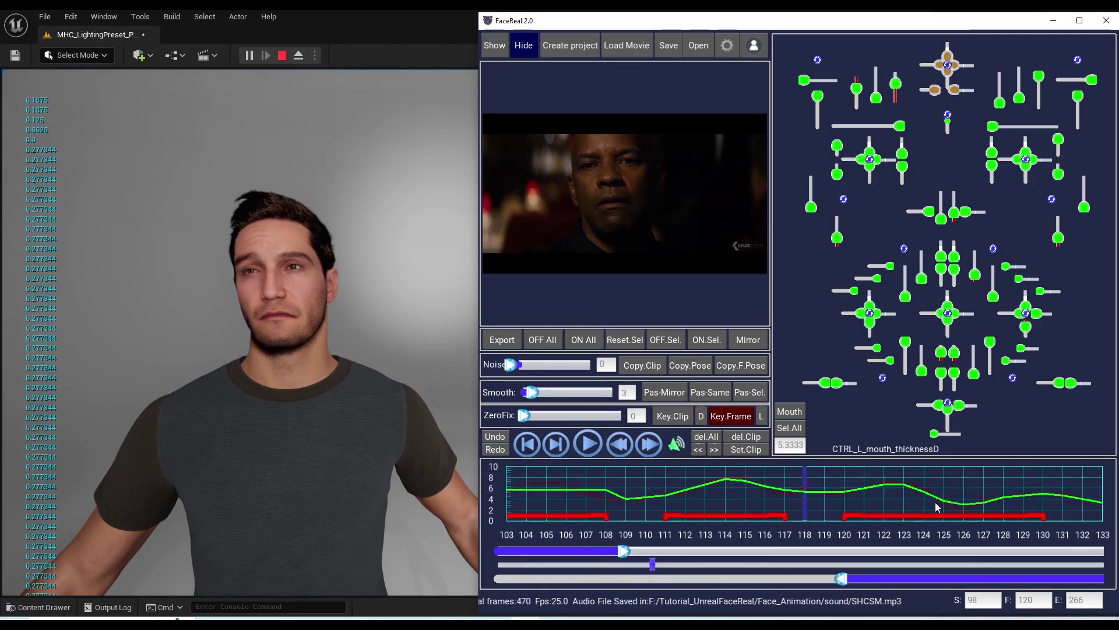
{"action": "scroll", "coordinate": [937, 507], "scroll_direction": "down", "scroll_amount": 6}
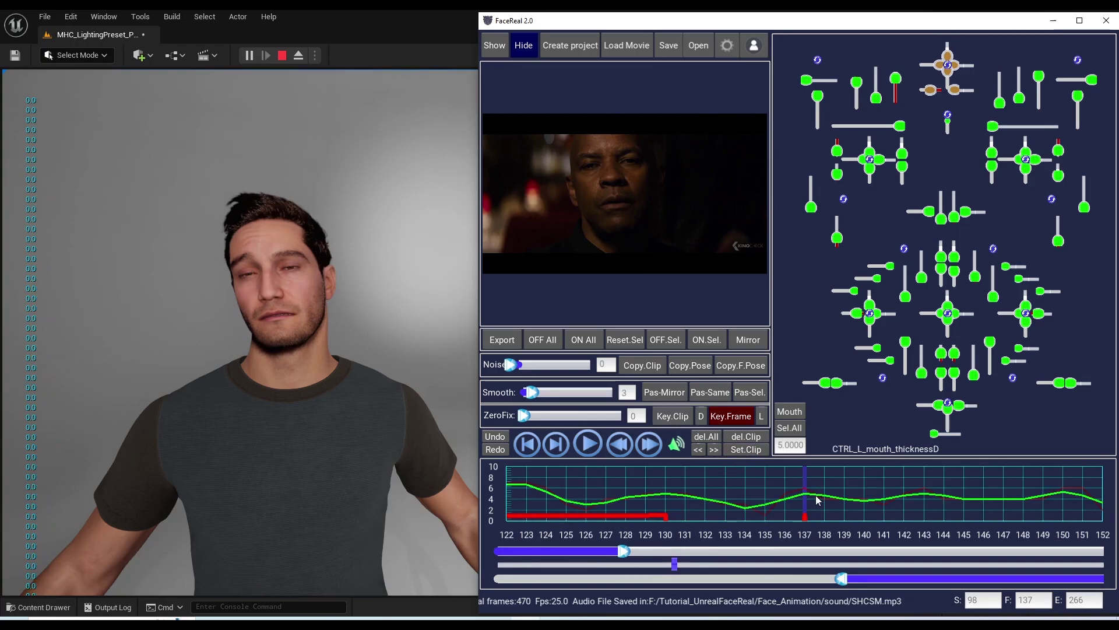
{"action": "scroll", "coordinate": [817, 500], "scroll_direction": "down", "scroll_amount": 4}
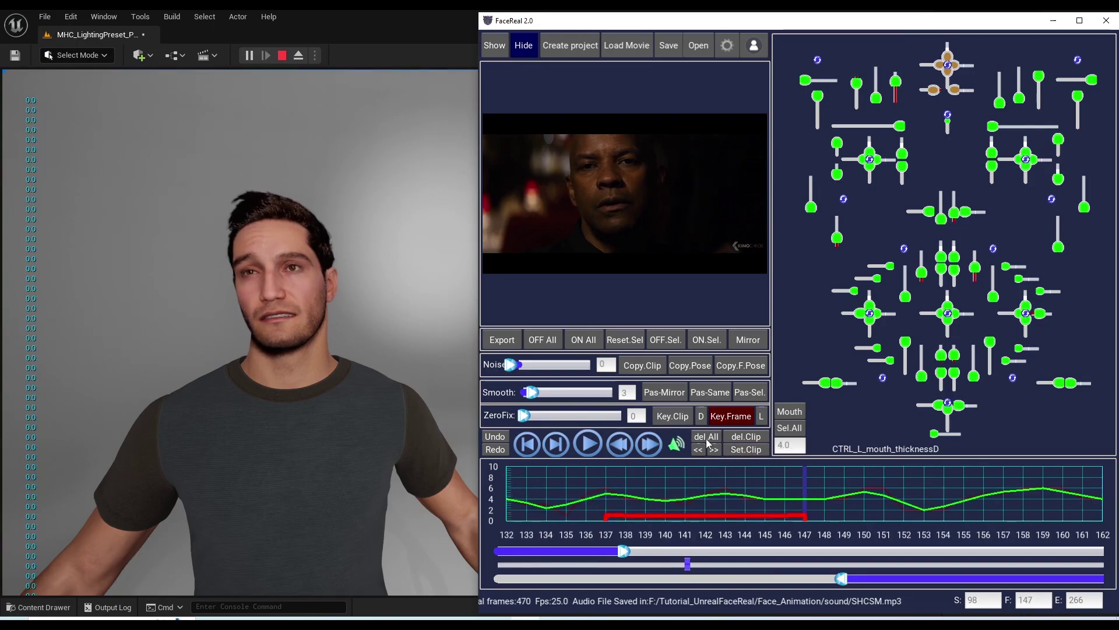
{"action": "left_click_drag", "start_coordinate": [530, 392], "coordinate": [557, 392]}
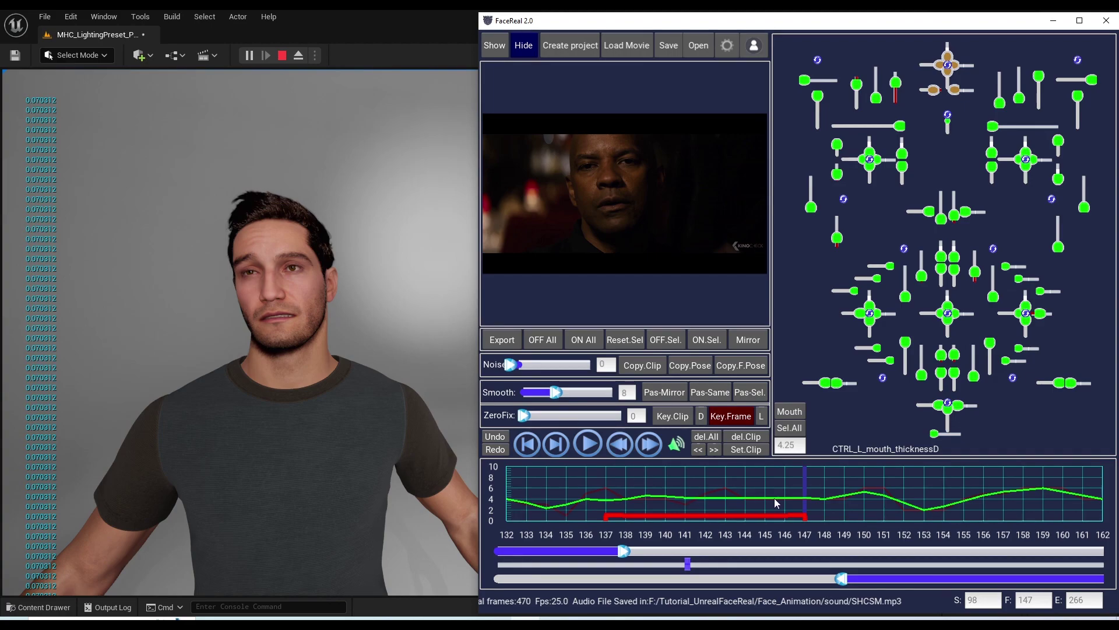
Try a smoothing value of 17 on the clip from frame 100 to 108 and return it to 16
{"action": "left_click_drag", "start_coordinate": [774, 498], "coordinate": [622, 498]}
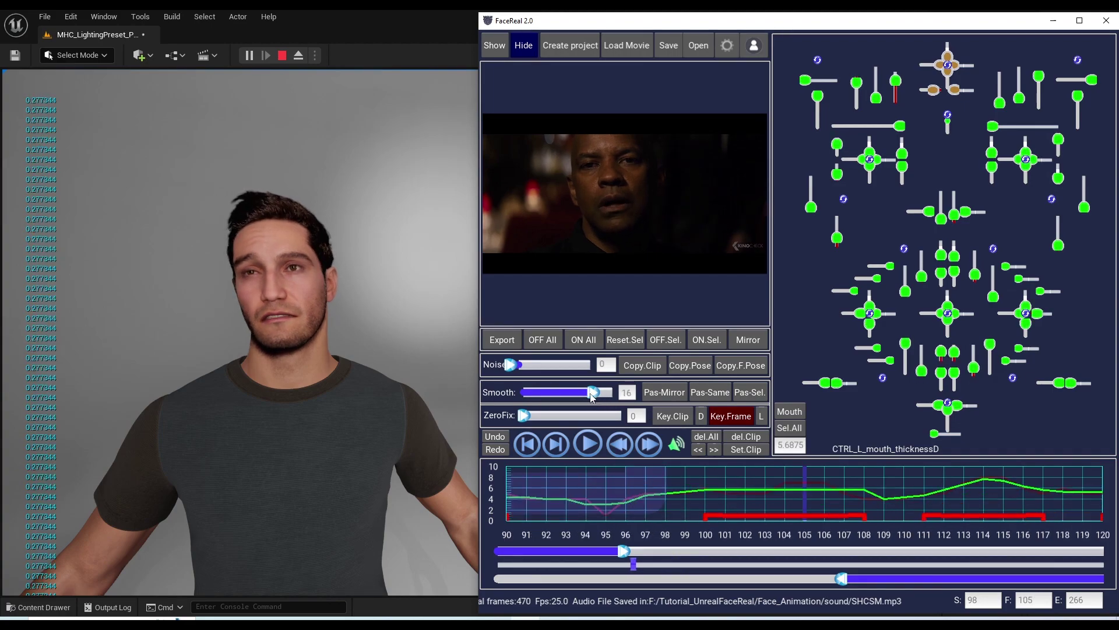
{"action": "left_click_drag", "start_coordinate": [592, 395], "coordinate": [598, 397]}
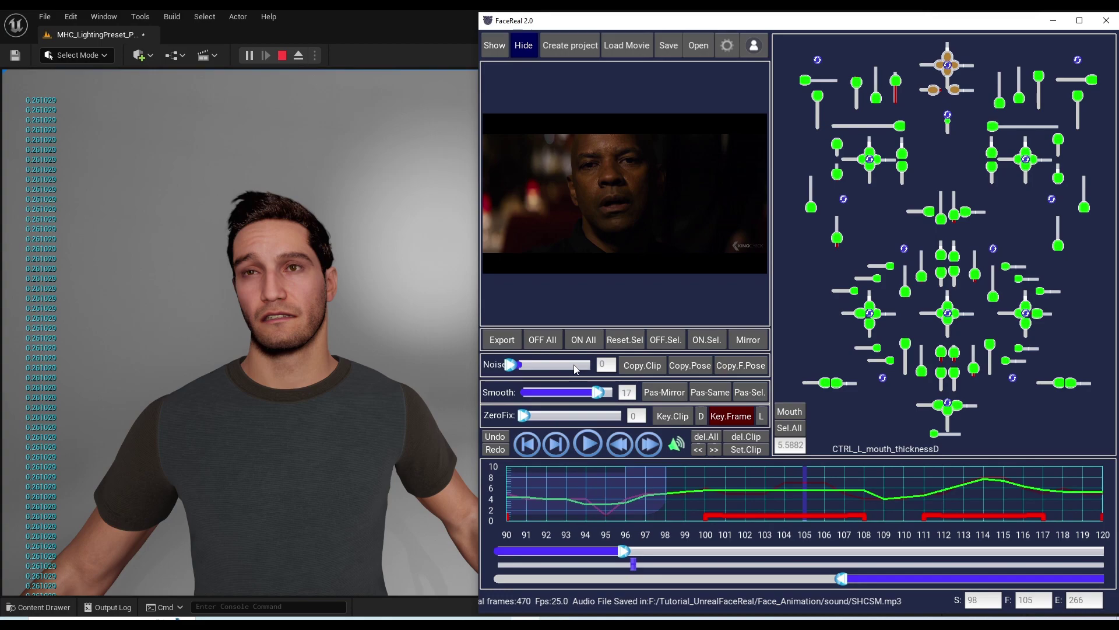
{"action": "left_click", "coordinate": [560, 392]}
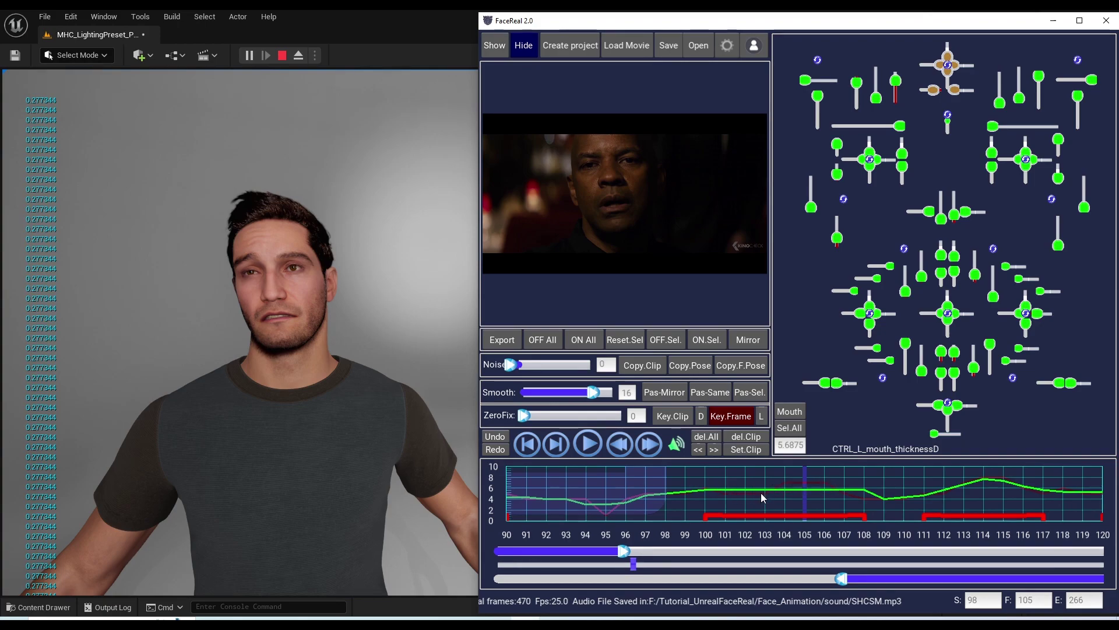
Raise all selected face controls at frame 109, with CTRL_R_jaw_ChinRaiseU at 9, and set the noise value to 4
{"action": "key", "text": "Right"}
{"action": "key", "text": "Right"}
{"action": "key", "text": "Right"}
{"action": "key", "text": "Right"}
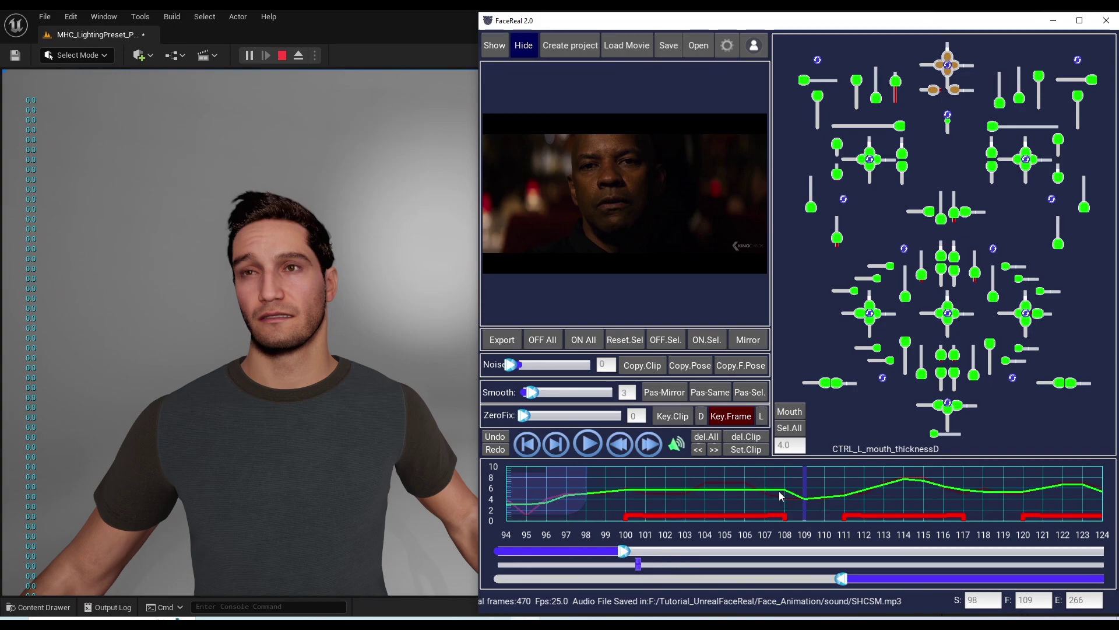
{"action": "left_click", "coordinate": [925, 273]}
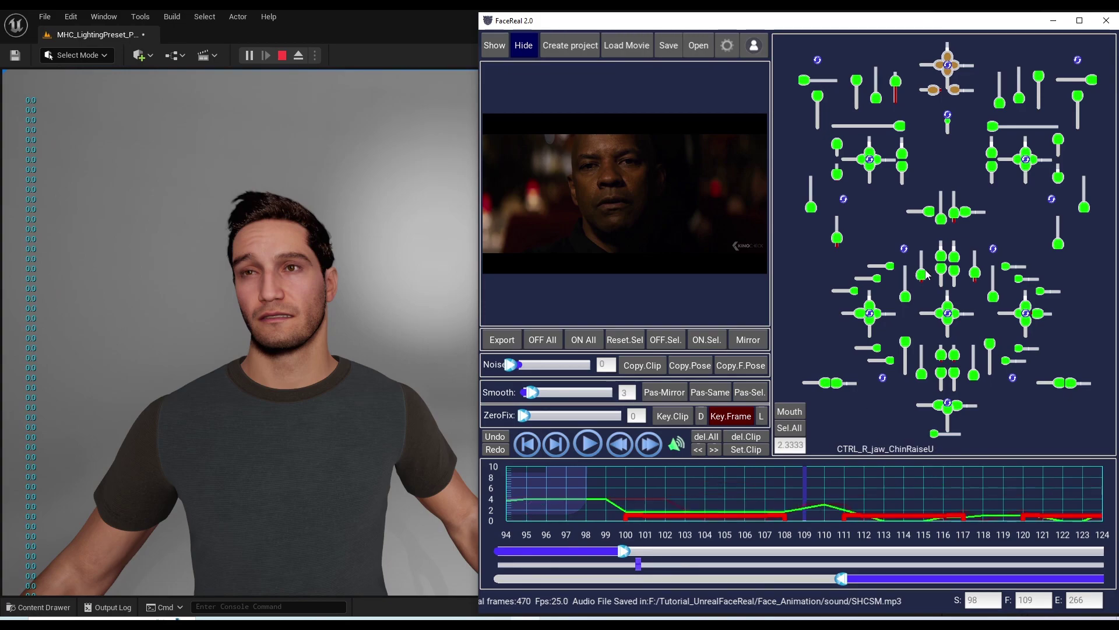
{"action": "left_click_drag", "start_coordinate": [927, 275], "coordinate": [927, 255]}
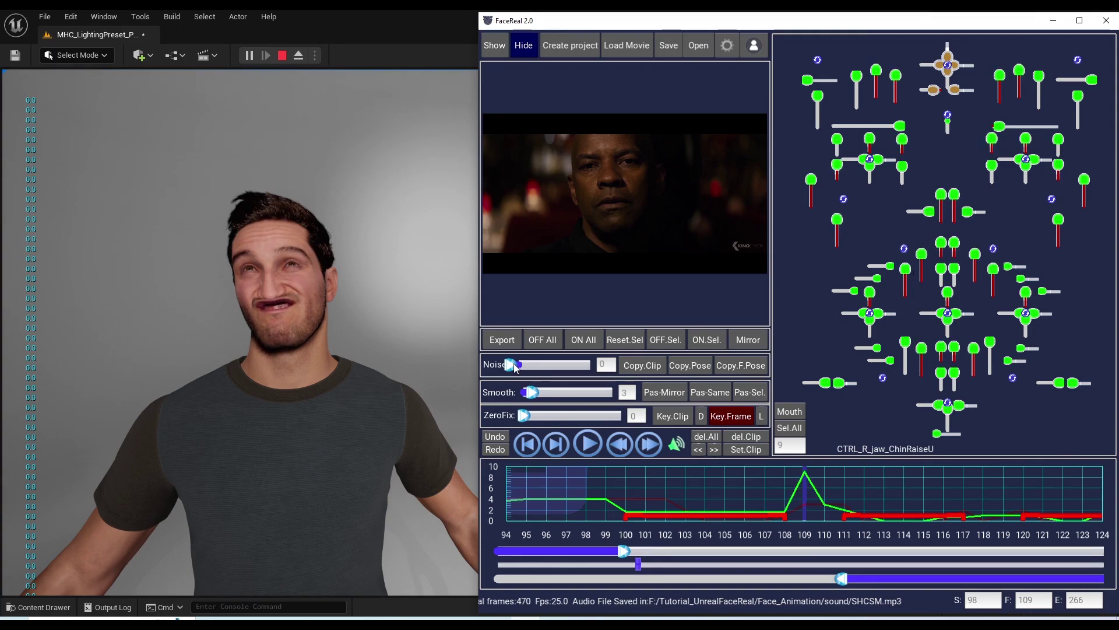
{"action": "left_click_drag", "start_coordinate": [512, 365], "coordinate": [542, 366]}
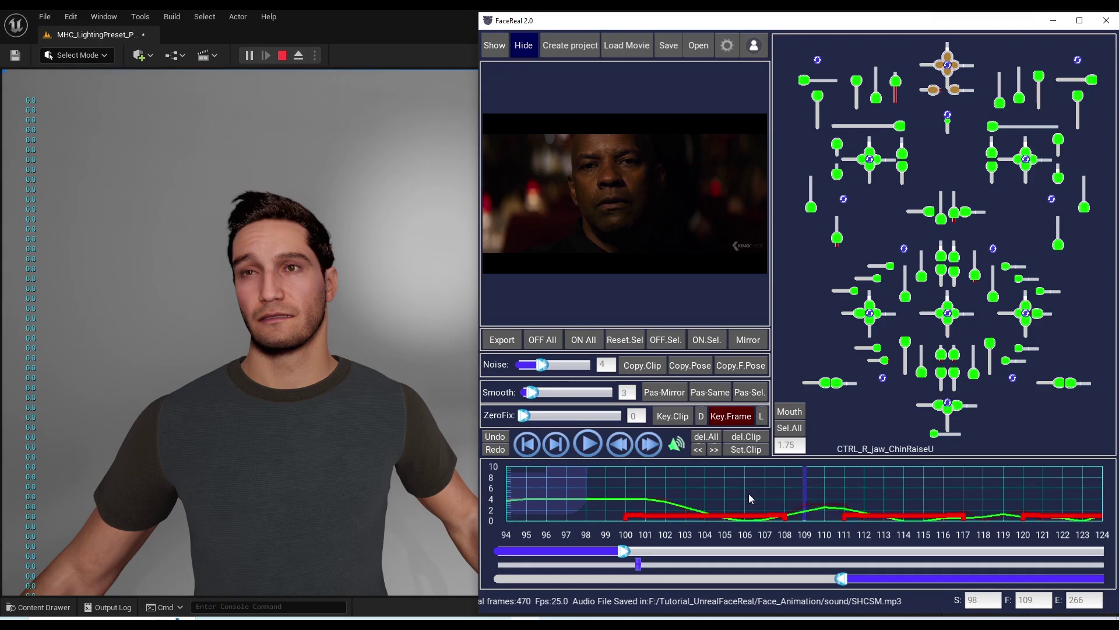
{"action": "mouse_move", "coordinate": [542, 366]}
{"action": "left_mouse_down"}
{"action": "mouse_move", "coordinate": [517, 368]}
{"action": "mouse_move", "coordinate": [546, 368]}
{"action": "left_mouse_up"}
Raise the selected controls at frame 109 again, with CTRL_R_jaw_ChinRaiseU at 8, and try smoothing values of 8 and 4
{"action": "left_click_drag", "start_coordinate": [922, 277], "coordinate": [898, 264]}
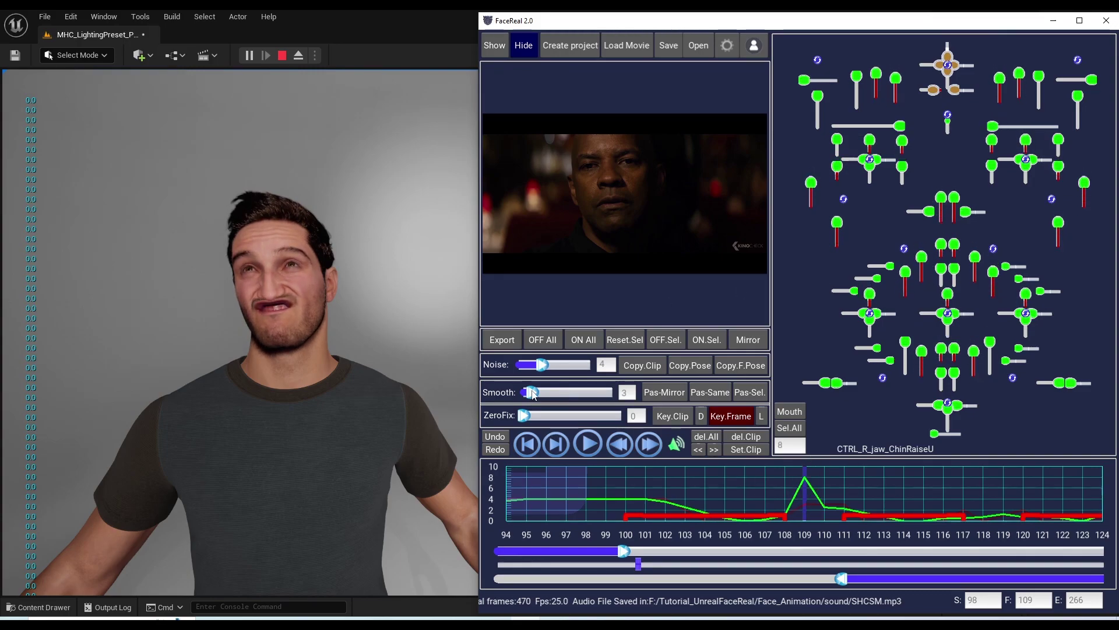
{"action": "left_click_drag", "start_coordinate": [532, 392], "coordinate": [557, 397]}
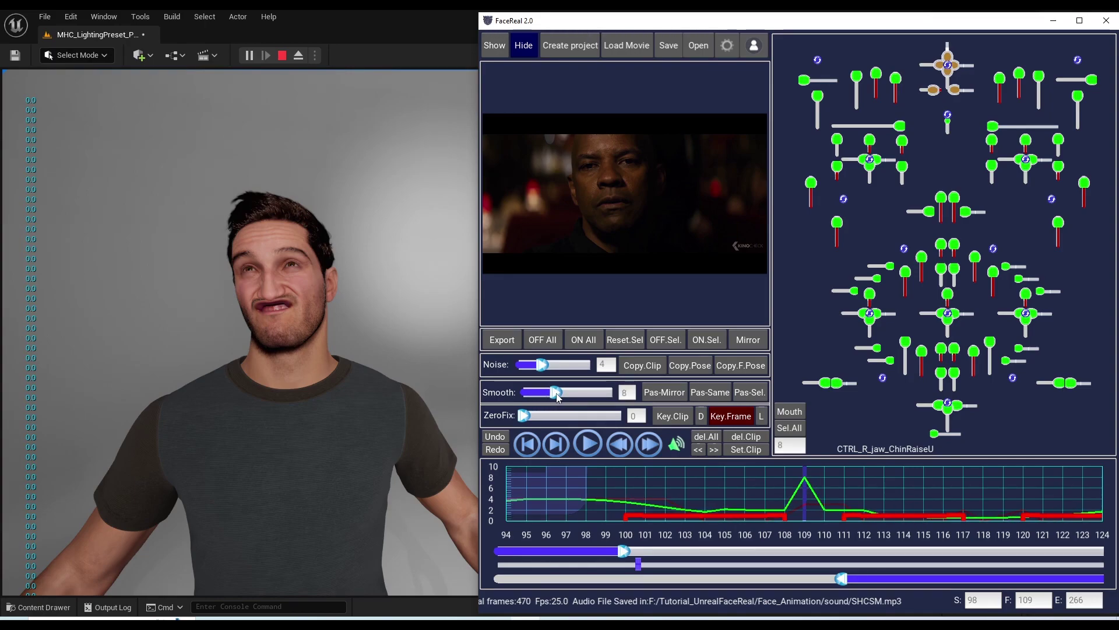
{"action": "left_click_drag", "start_coordinate": [541, 366], "coordinate": [540, 396]}
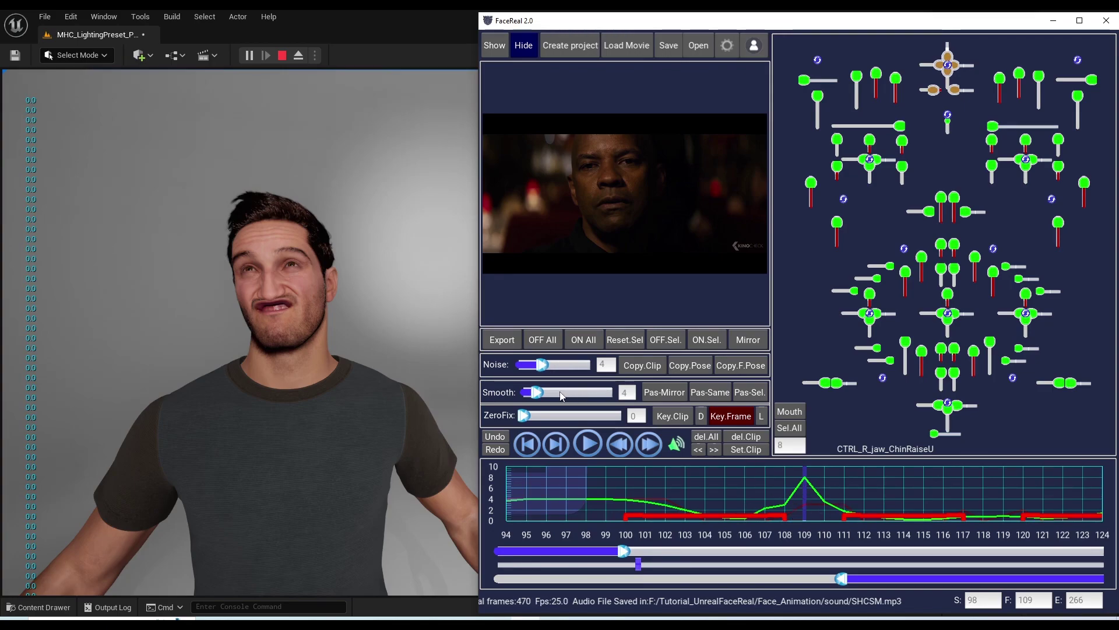
Delete all clips, reset the selected face controls, and leave keying in Key.Frame mode
{"action": "left_click", "coordinate": [706, 437]}
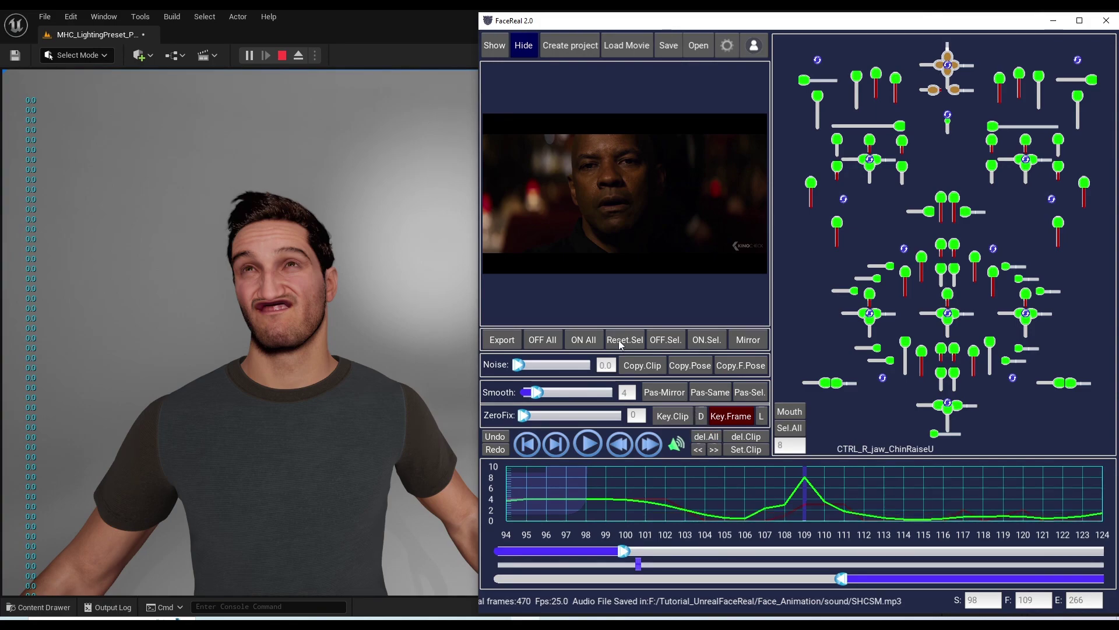
{"action": "left_click", "coordinate": [620, 341]}
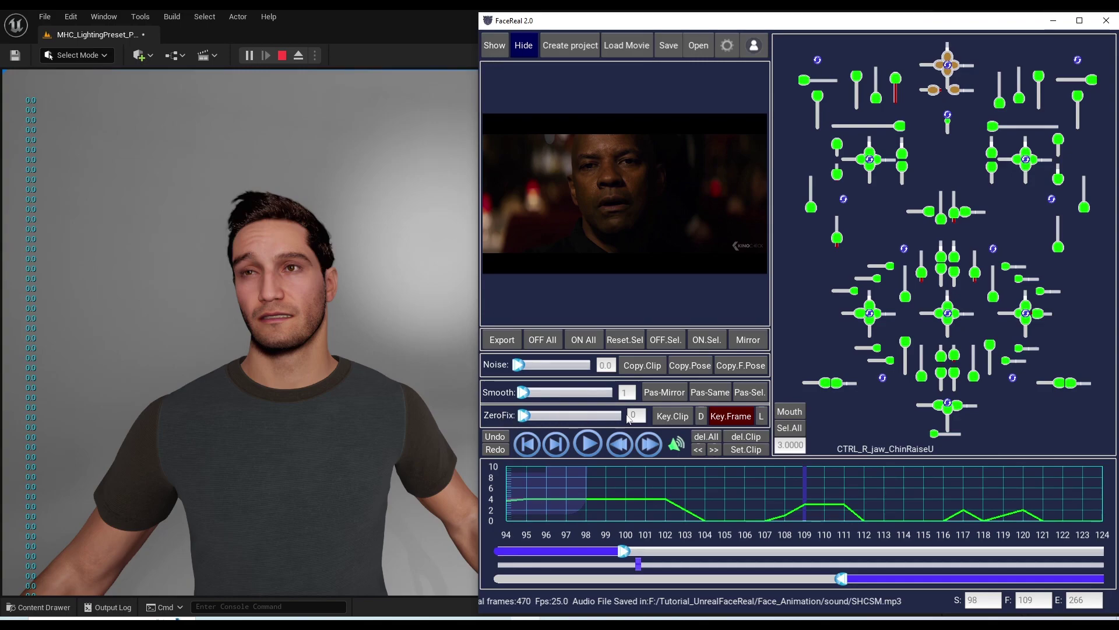
{"action": "left_click", "coordinate": [681, 420]}
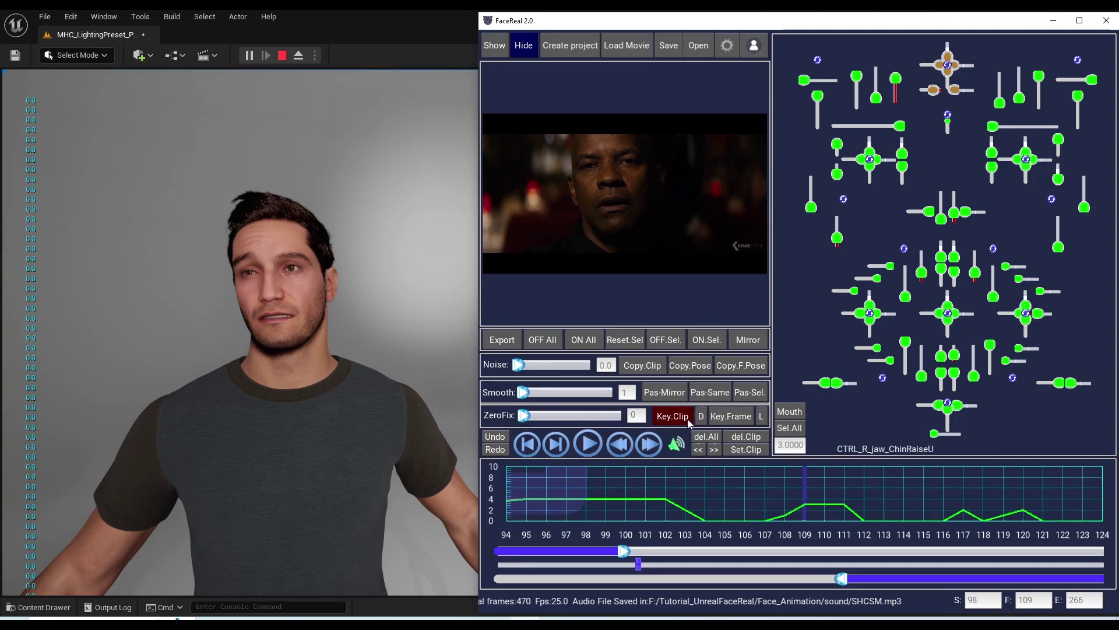
{"action": "left_click", "coordinate": [735, 419]}
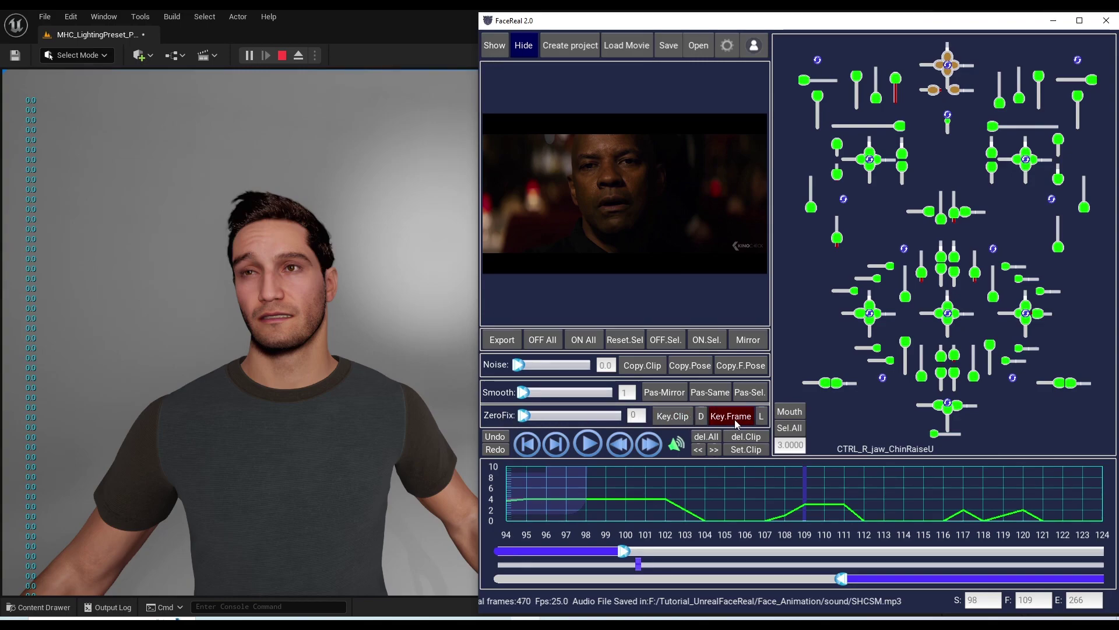
Select the mouth control group and apply a ZeroFix value of 5 to it at frame 109
{"action": "left_click", "coordinate": [800, 413]}
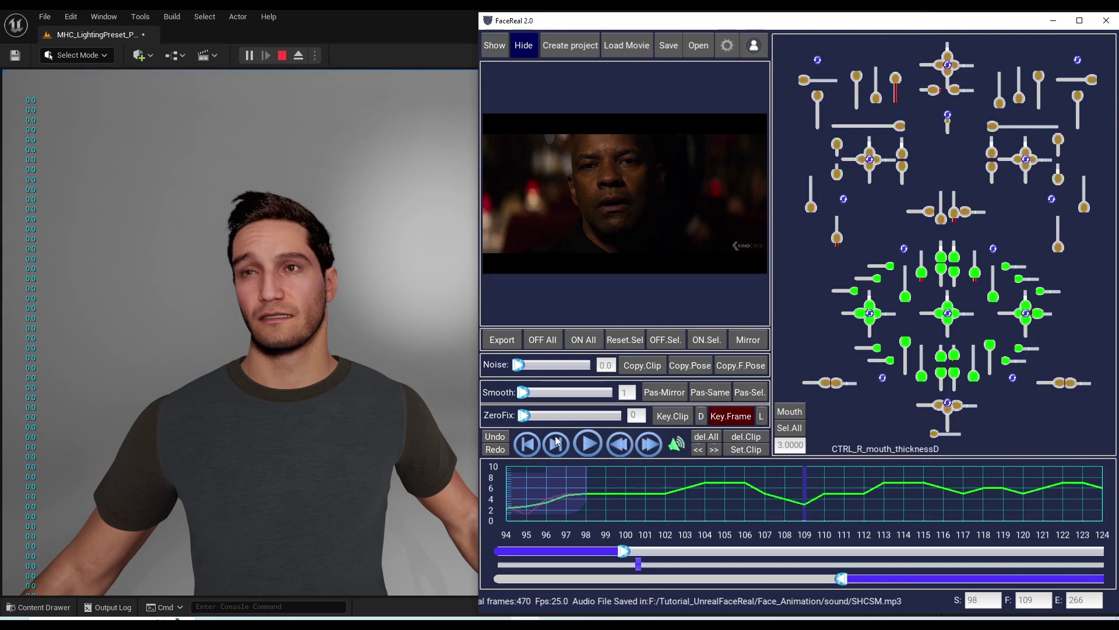
{"action": "left_click_drag", "start_coordinate": [525, 418], "coordinate": [572, 418]}
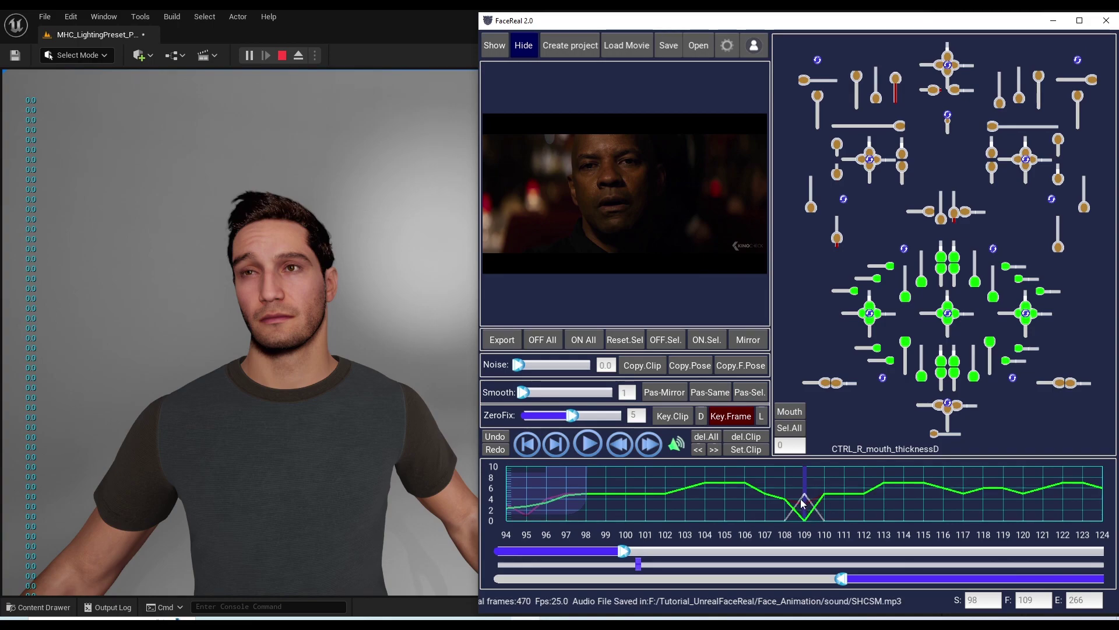
Select CTRL_C_jaw_open and mark a clip from frame 103 to 109
{"action": "left_click", "coordinate": [948, 411]}
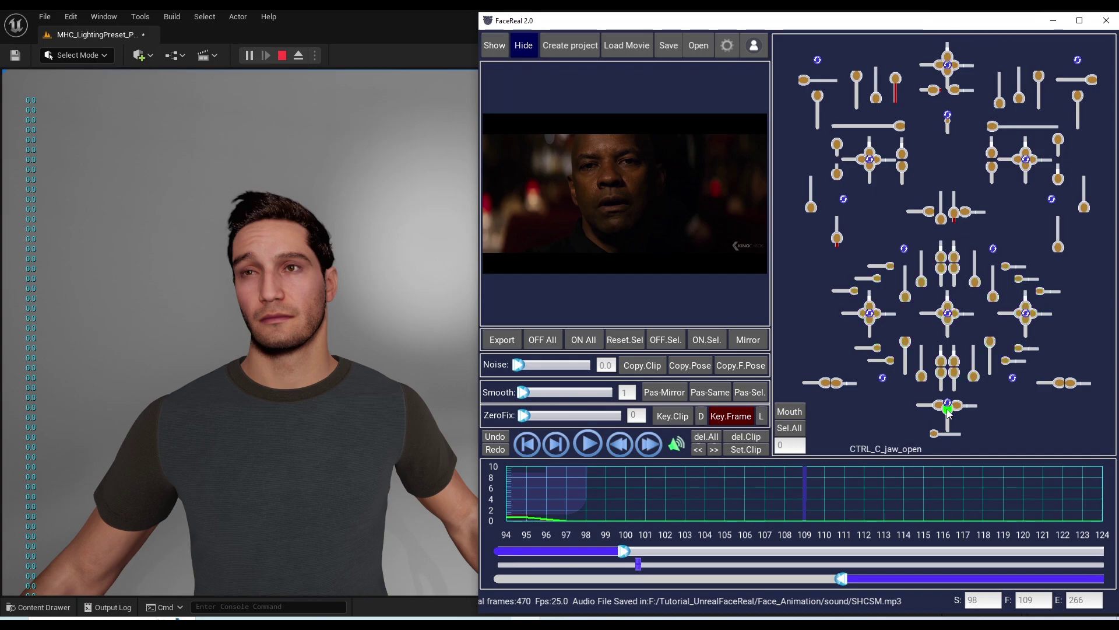
{"action": "left_click", "coordinate": [753, 452]}
{"action": "scroll", "coordinate": [779, 493], "scroll_direction": "up", "scroll_amount": 2}
{"action": "scroll", "coordinate": [764, 490], "scroll_direction": "up", "scroll_amount": 4}
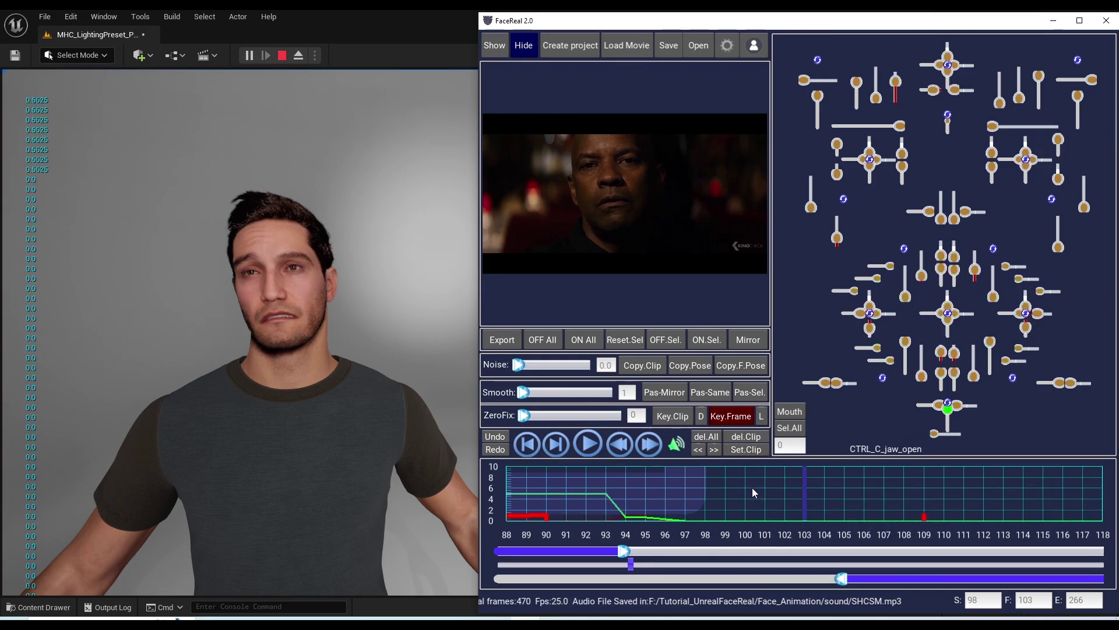
{"action": "left_click", "coordinate": [753, 453]}
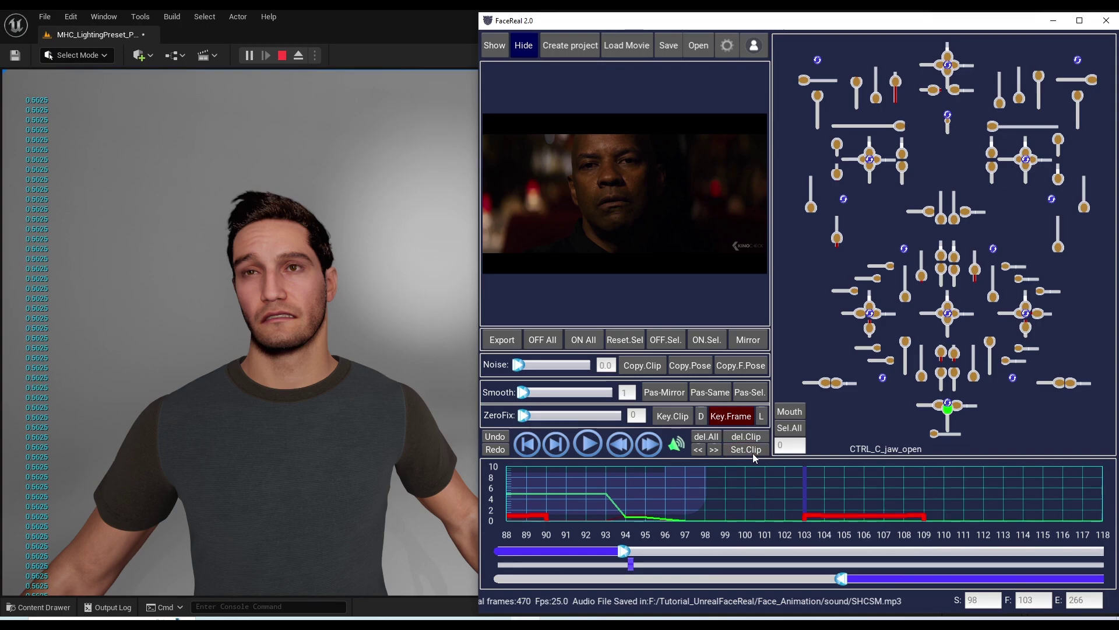
Key CTRL_C_jaw_open at 3 on frame 103, 7 on frame 105, 2 on frame 107 and 7 on frame 109
{"action": "left_click", "coordinate": [788, 446]}
{"action": "type", "text": "3"}
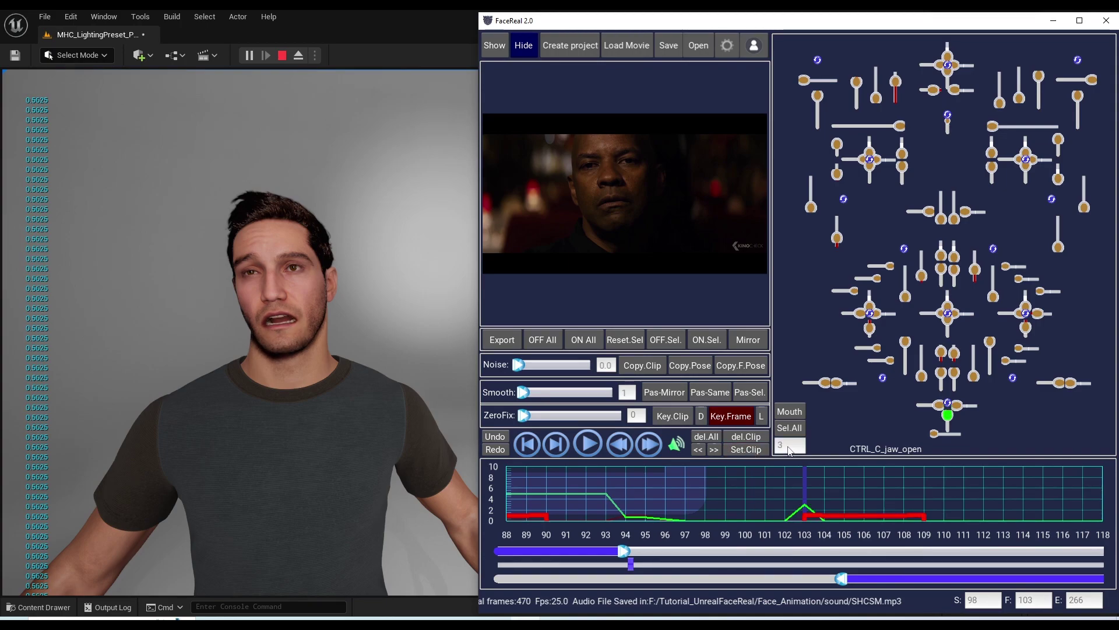
{"action": "scroll", "coordinate": [827, 491], "scroll_direction": "down", "scroll_amount": 2}
{"action": "left_click_drag", "start_coordinate": [948, 411], "coordinate": [949, 421]}
{"action": "scroll", "coordinate": [834, 488], "scroll_direction": "down", "scroll_amount": 2}
{"action": "scroll", "coordinate": [819, 495], "scroll_direction": "down", "scroll_amount": 2}
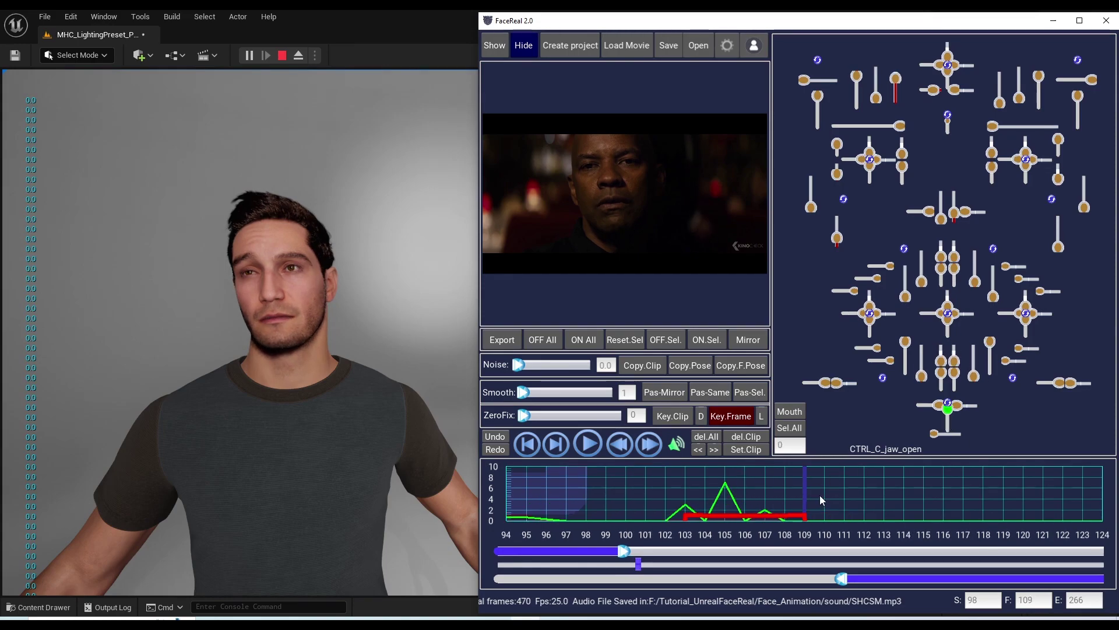
{"action": "scroll", "coordinate": [952, 434], "scroll_direction": "up", "scroll_amount": 7}
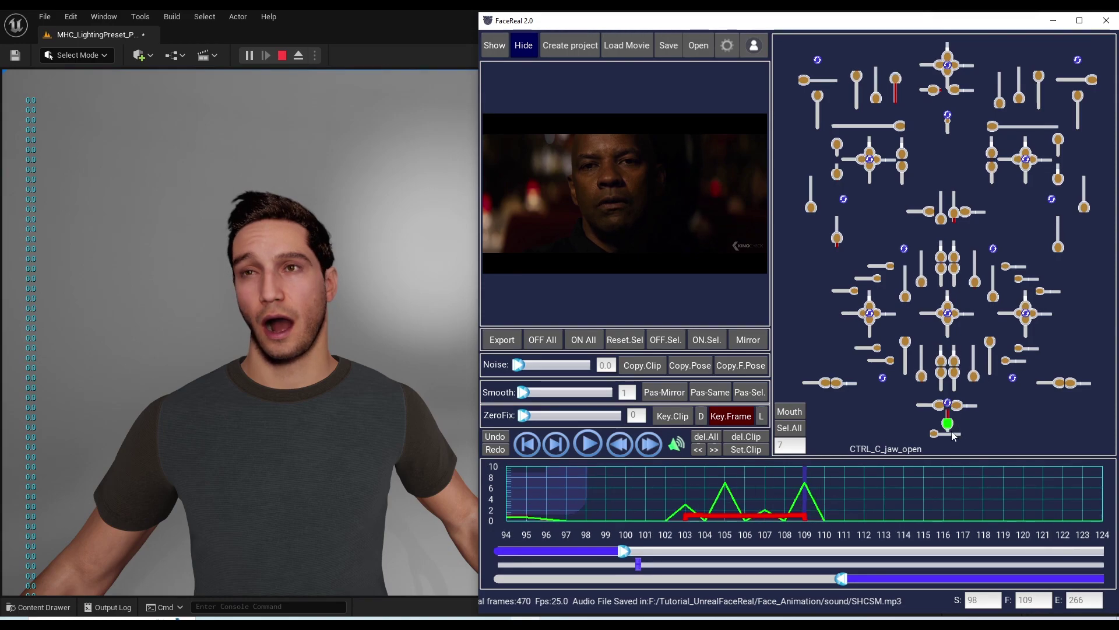
Switch to Key.Clip mode and apply a ZeroFix value of 3 to CTRL_C_jaw_open across the clip from frame 103 to 109
{"action": "scroll", "coordinate": [781, 491], "scroll_direction": "up", "scroll_amount": 5}
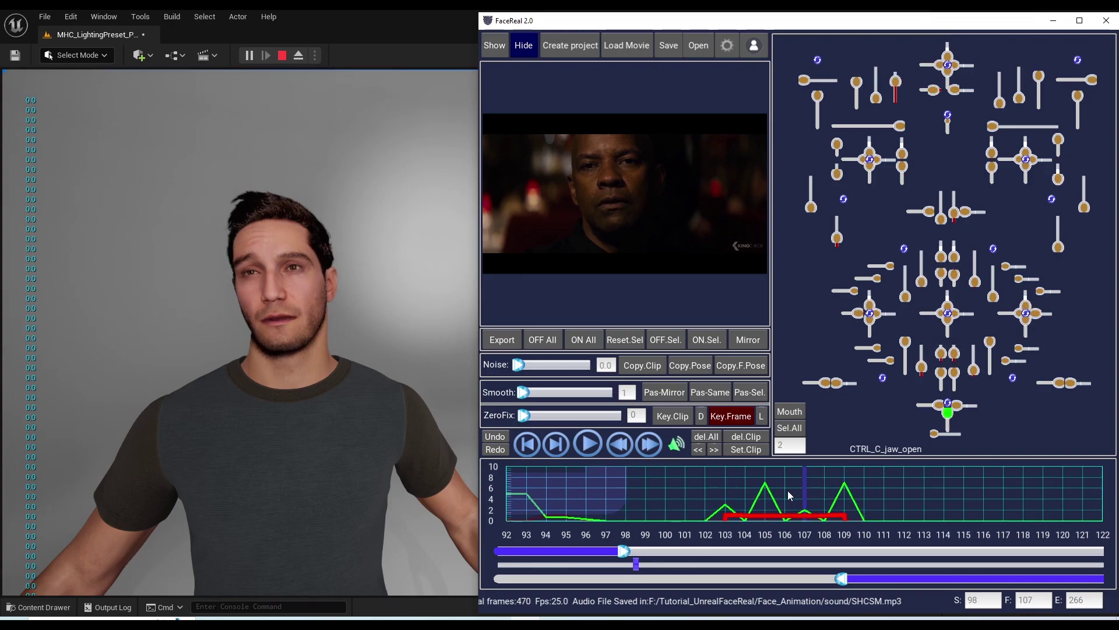
{"action": "scroll", "coordinate": [765, 483], "scroll_direction": "down", "scroll_amount": 3}
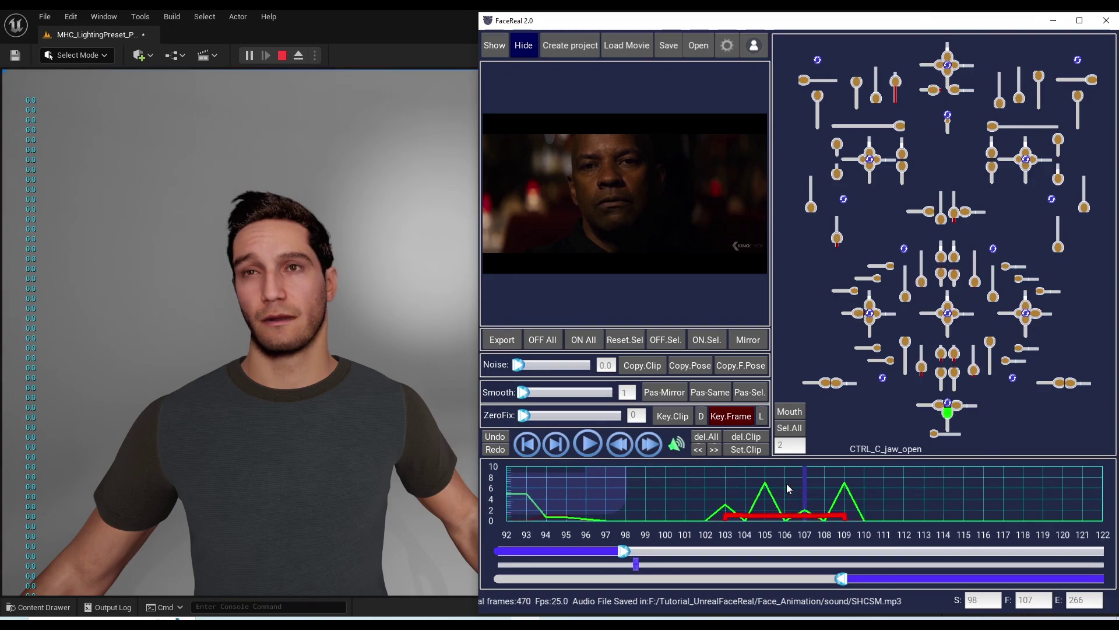
{"action": "left_click", "coordinate": [675, 419]}
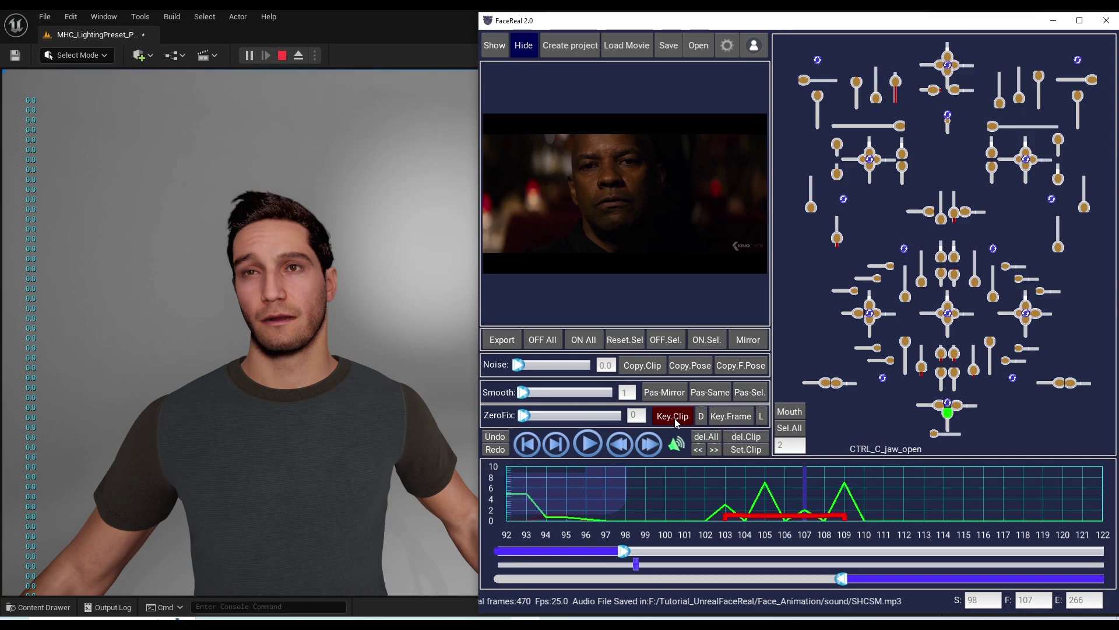
{"action": "left_click", "coordinate": [636, 420]}
{"action": "type", "text": "3"}
{"action": "key", "text": "Return"}
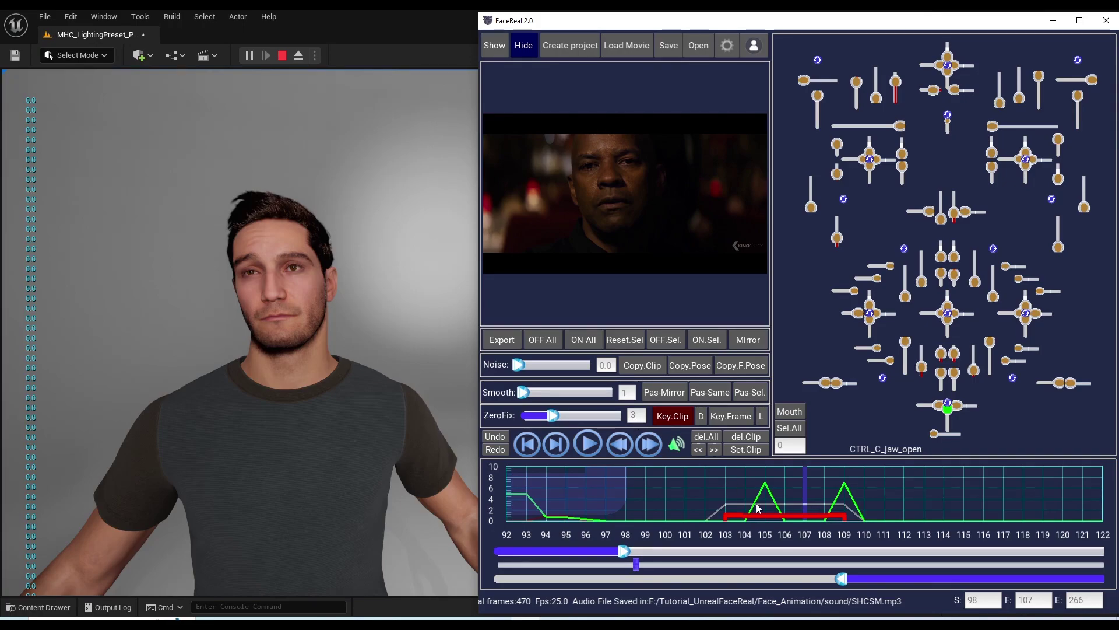
Lower the clip's ZeroFix value to 1 and return to Key.Frame mode
{"action": "left_click_drag", "start_coordinate": [805, 501], "coordinate": [780, 502]}
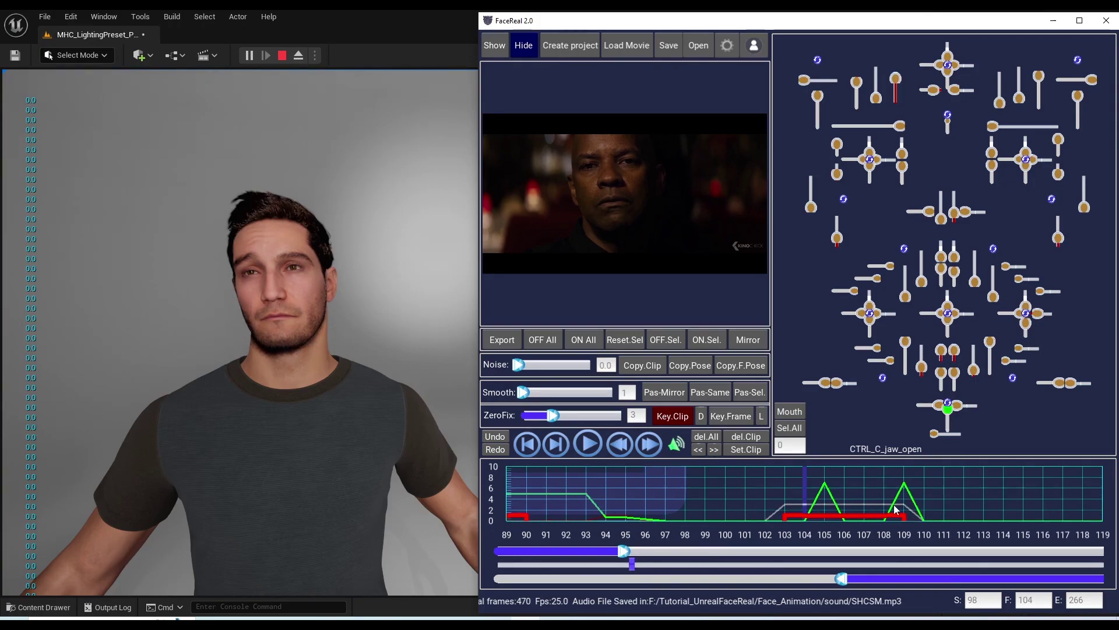
{"action": "scroll", "coordinate": [816, 504], "scroll_direction": "down", "scroll_amount": 1}
{"action": "mouse_move", "coordinate": [553, 415]}
{"action": "left_mouse_down"}
{"action": "mouse_move", "coordinate": [609, 415]}
{"action": "mouse_move", "coordinate": [530, 415]}
{"action": "mouse_move", "coordinate": [617, 415]}
{"action": "mouse_move", "coordinate": [534, 417]}
{"action": "left_mouse_up"}
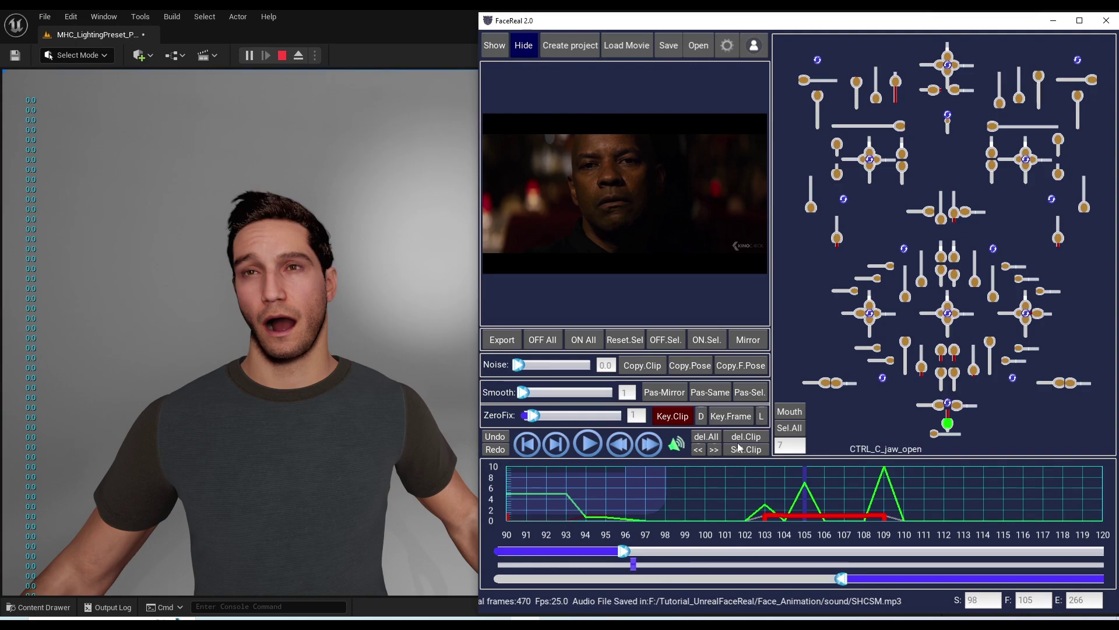
{"action": "left_click", "coordinate": [732, 420]}
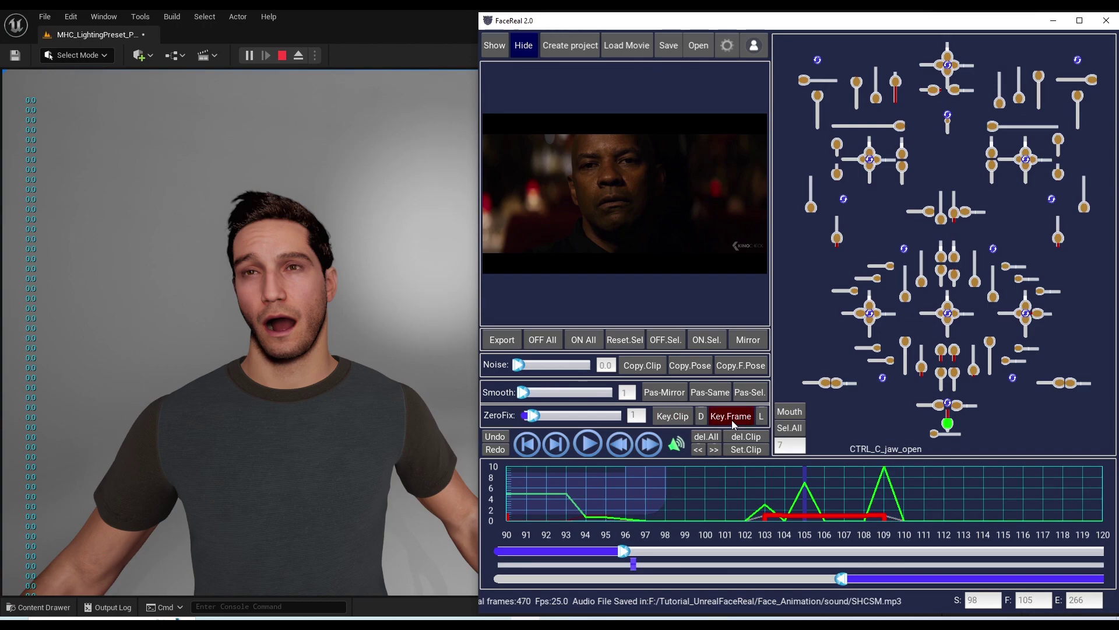
Limit the playback range to frames 136 to 173 and start playing it
{"action": "left_click_drag", "start_coordinate": [626, 553], "coordinate": [678, 554]}
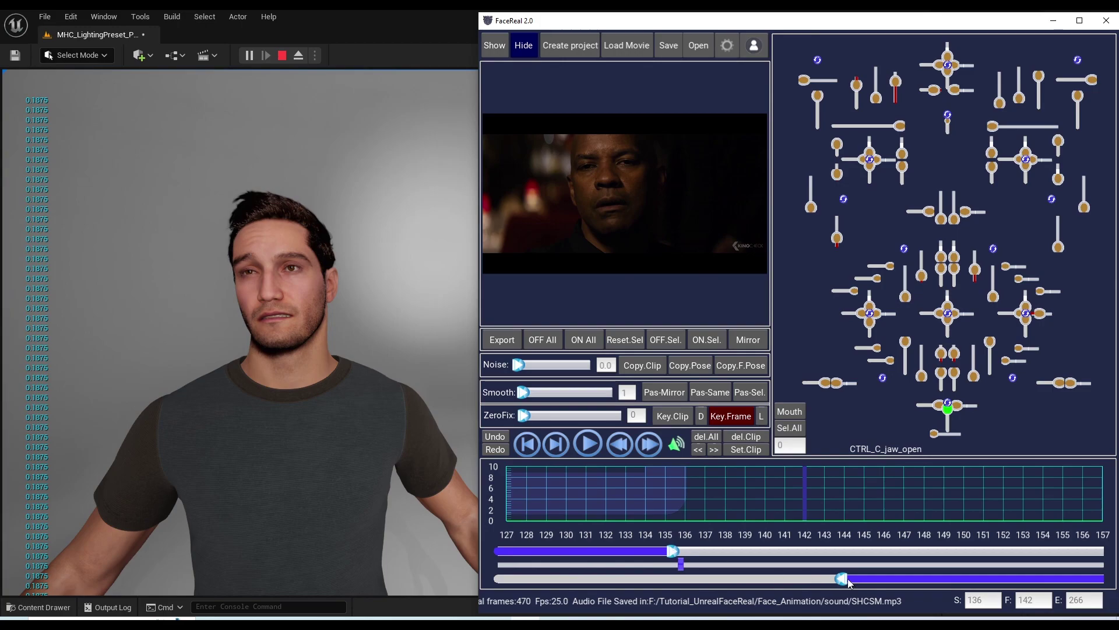
{"action": "left_click_drag", "start_coordinate": [849, 582], "coordinate": [723, 579]}
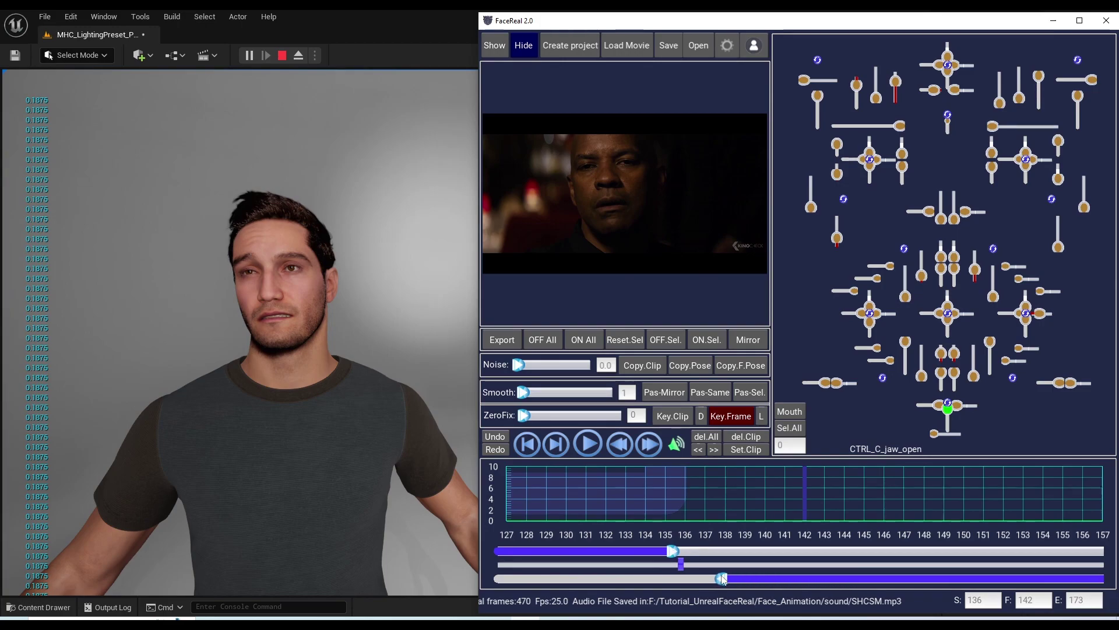
{"action": "left_click", "coordinate": [588, 444]}
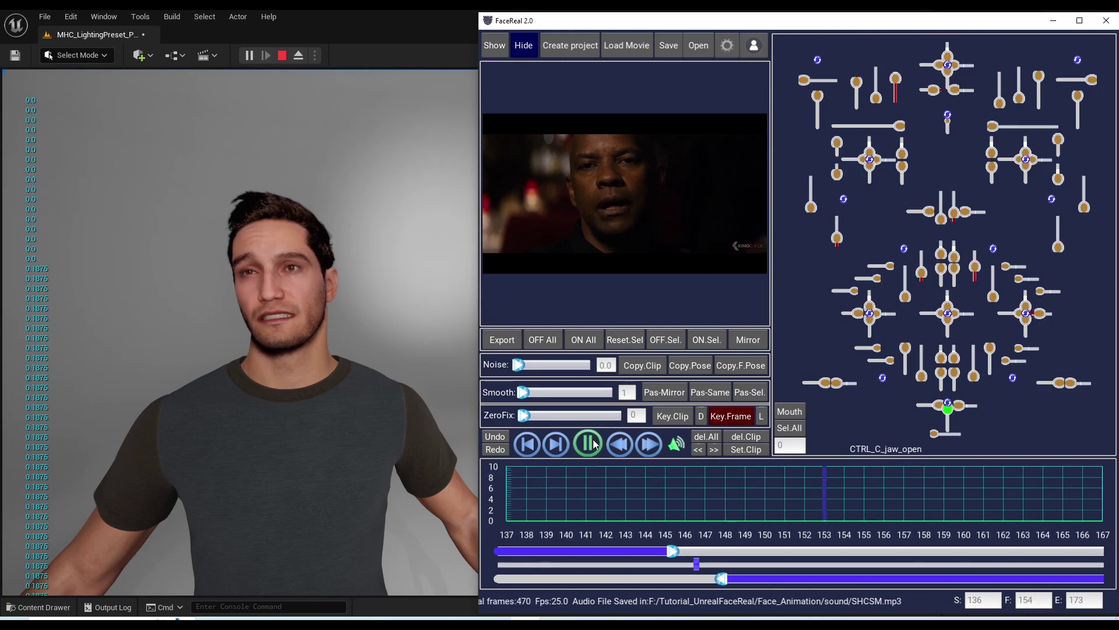
Select the head controls and record head movement live during playback, undoing the first take and recording a new one
{"action": "left_click", "coordinate": [934, 67]}
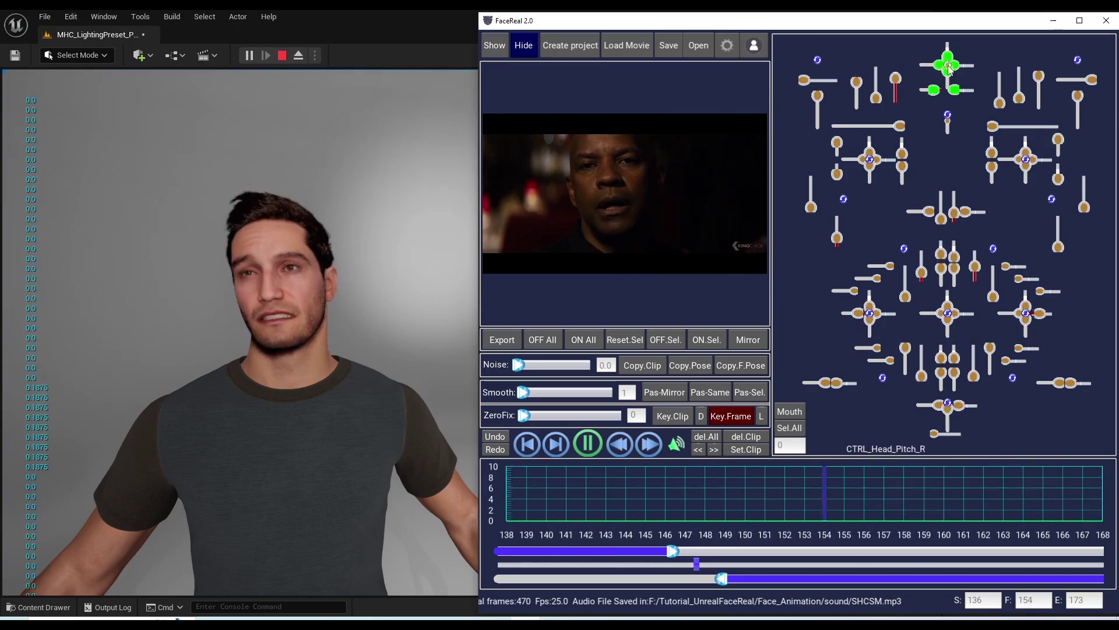
{"action": "mouse_move", "coordinate": [933, 69]}
{"action": "left_mouse_down"}
{"action": "mouse_move", "coordinate": [980, 58]}
{"action": "mouse_move", "coordinate": [935, 51]}
{"action": "mouse_move", "coordinate": [975, 98]}
{"action": "mouse_move", "coordinate": [946, 47]}
{"action": "mouse_move", "coordinate": [970, 69]}
{"action": "mouse_move", "coordinate": [930, 73]}
{"action": "left_mouse_up"}
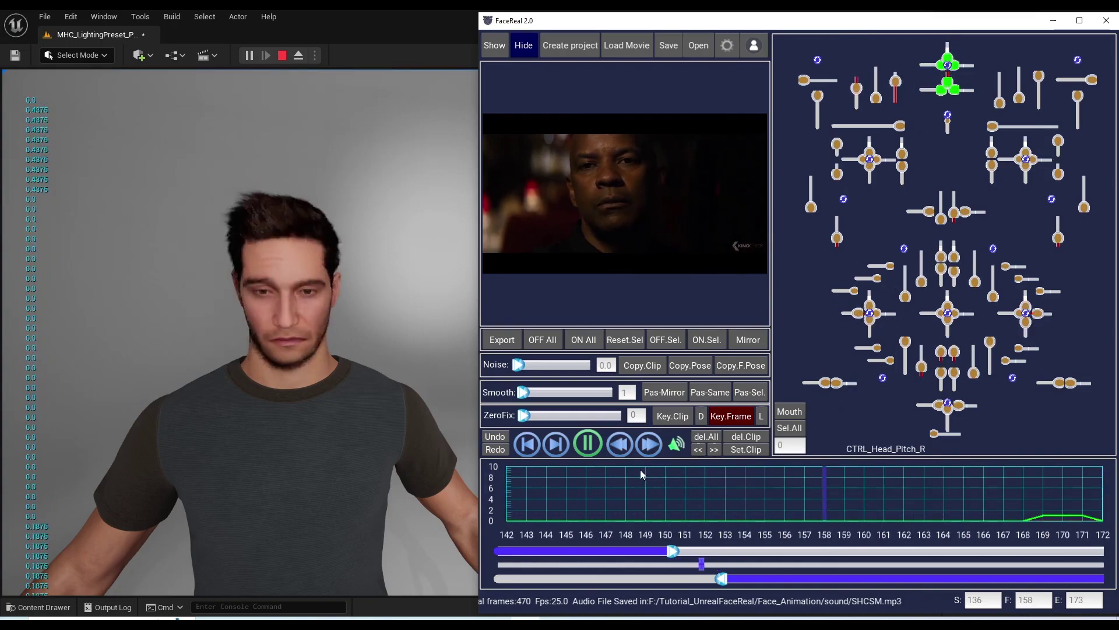
{"action": "left_click", "coordinate": [502, 436]}
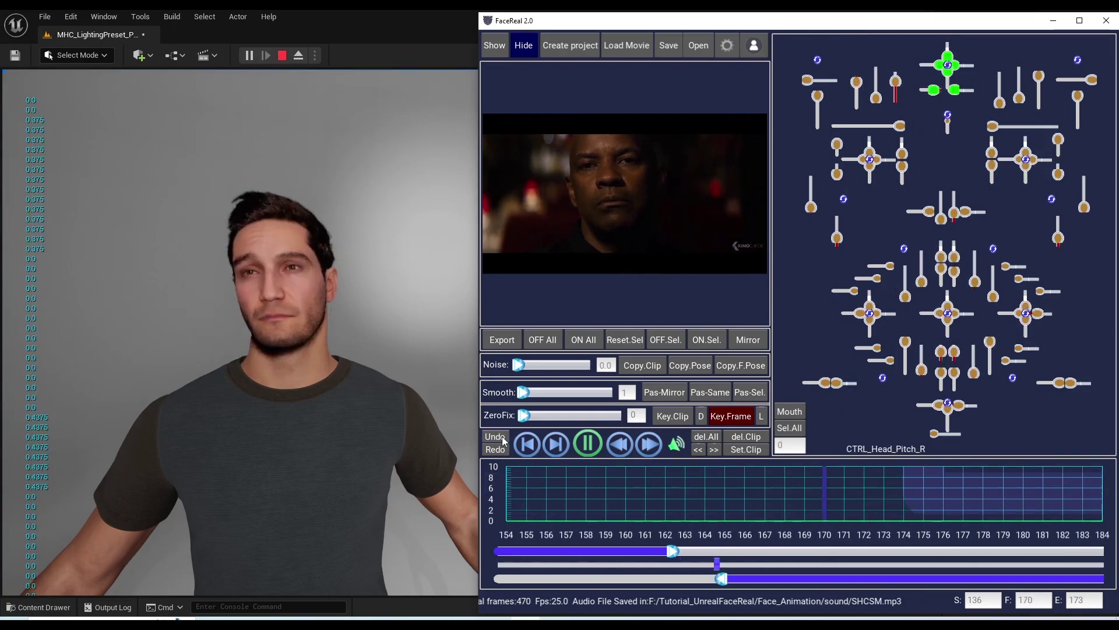
{"action": "mouse_move", "coordinate": [947, 64]}
{"action": "left_mouse_down"}
{"action": "mouse_move", "coordinate": [960, 39]}
{"action": "mouse_move", "coordinate": [911, 59]}
{"action": "mouse_move", "coordinate": [953, 91]}
{"action": "mouse_move", "coordinate": [968, 65]}
{"action": "mouse_move", "coordinate": [939, 37]}
{"action": "mouse_move", "coordinate": [945, 63]}
{"action": "left_mouse_up"}
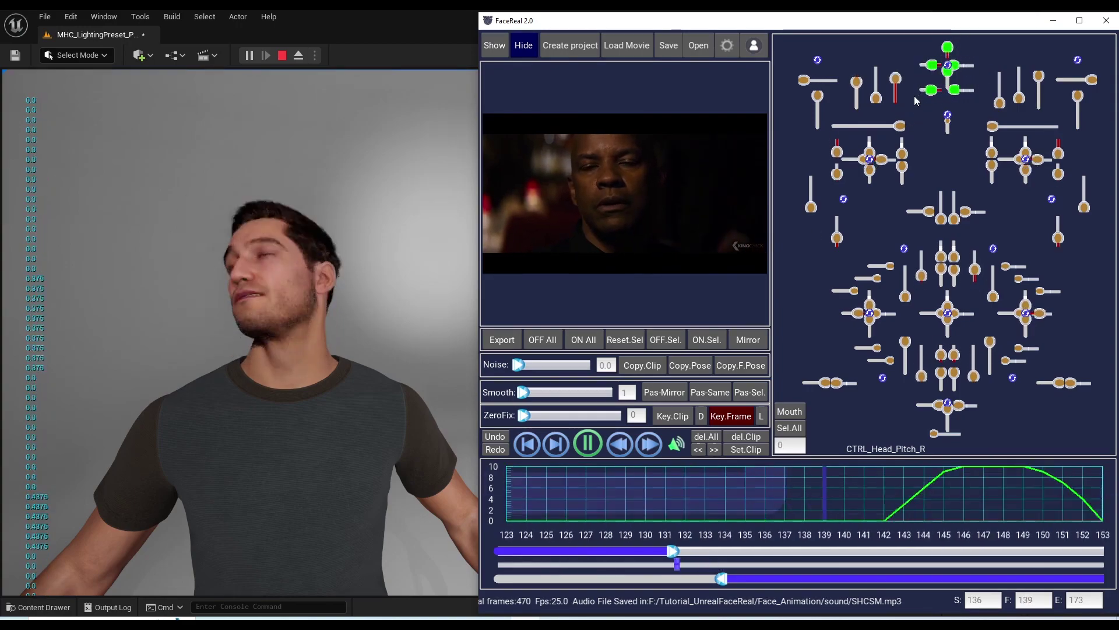